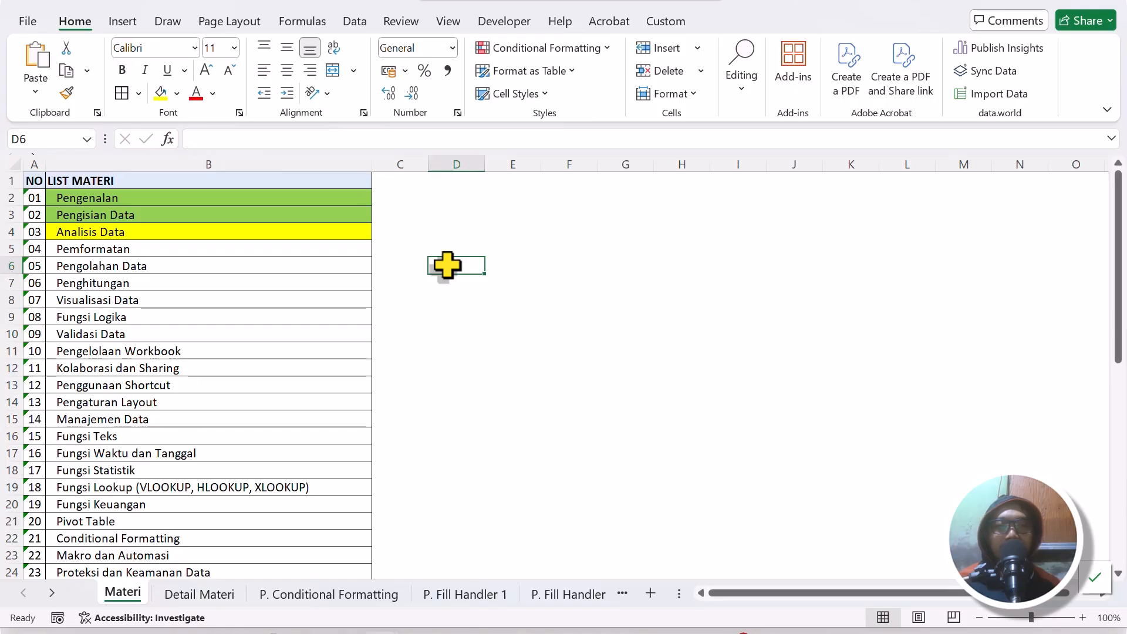
left_click(264, 193)
left_click(252, 211)
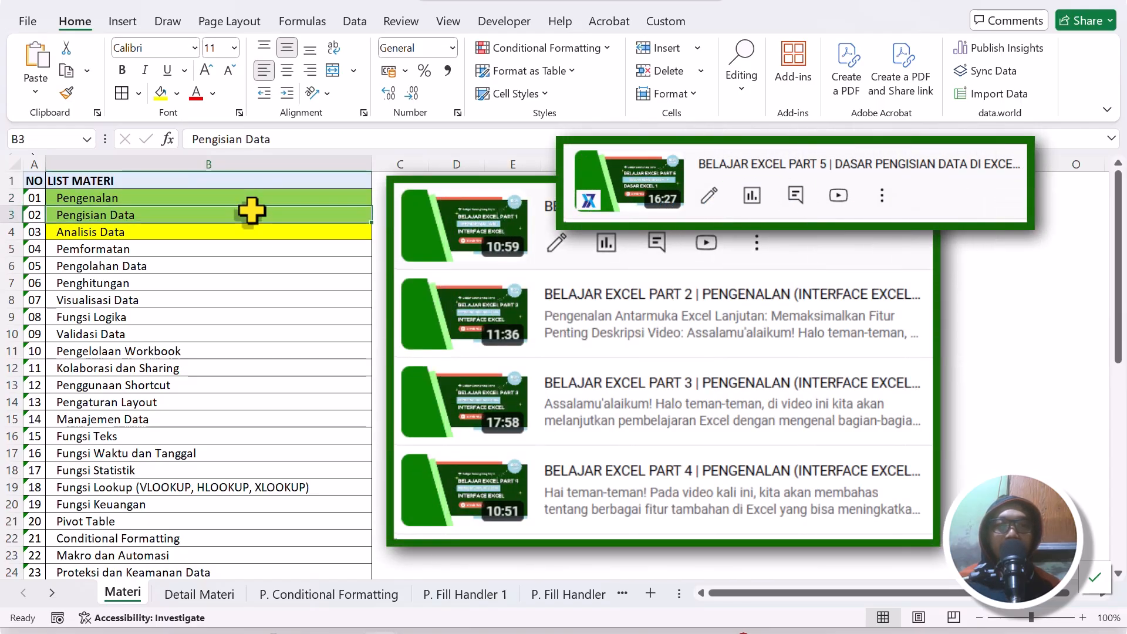
left_click(244, 230)
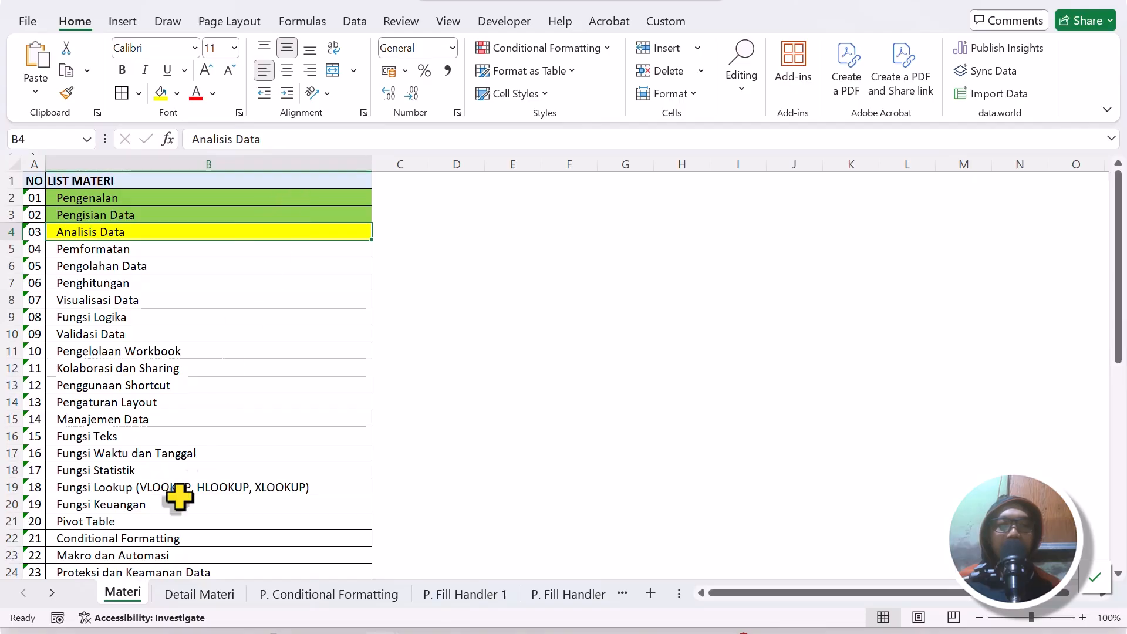
Fill the Analisis Tren cell in the BAGIAN column of the Detail Materi sheet with yellow.
left_click(199, 594)
scroll(295, 441, "up", 2)
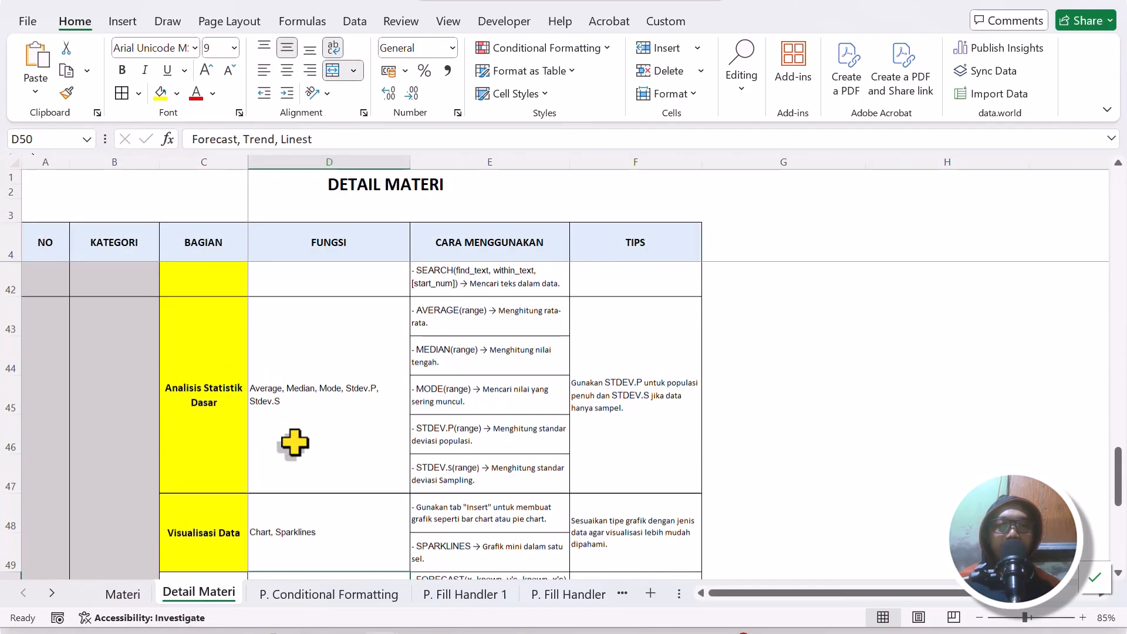
scroll(294, 440, "down", 3)
left_click(242, 313)
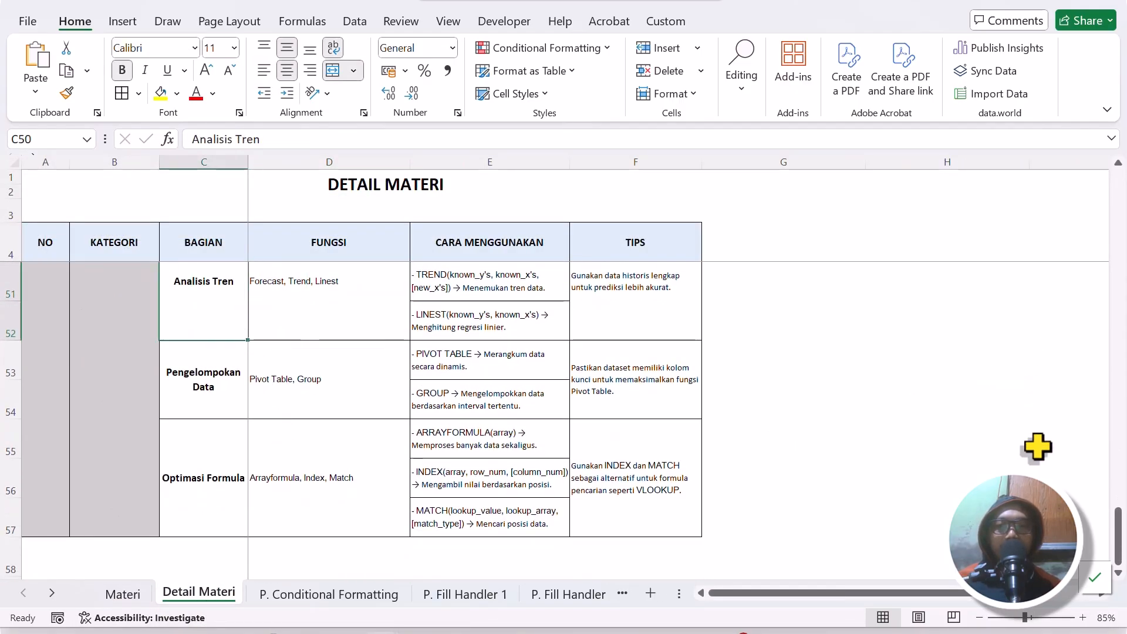
left_click_drag(1118, 532, 1125, 508)
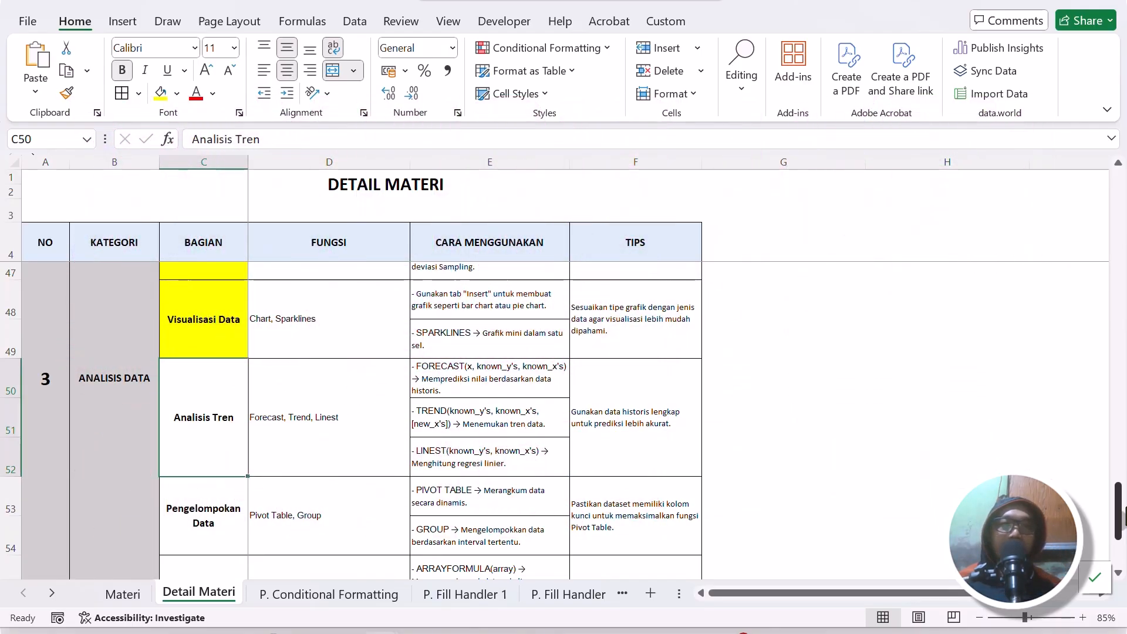
scroll(747, 495, "down", 1)
left_click(597, 474)
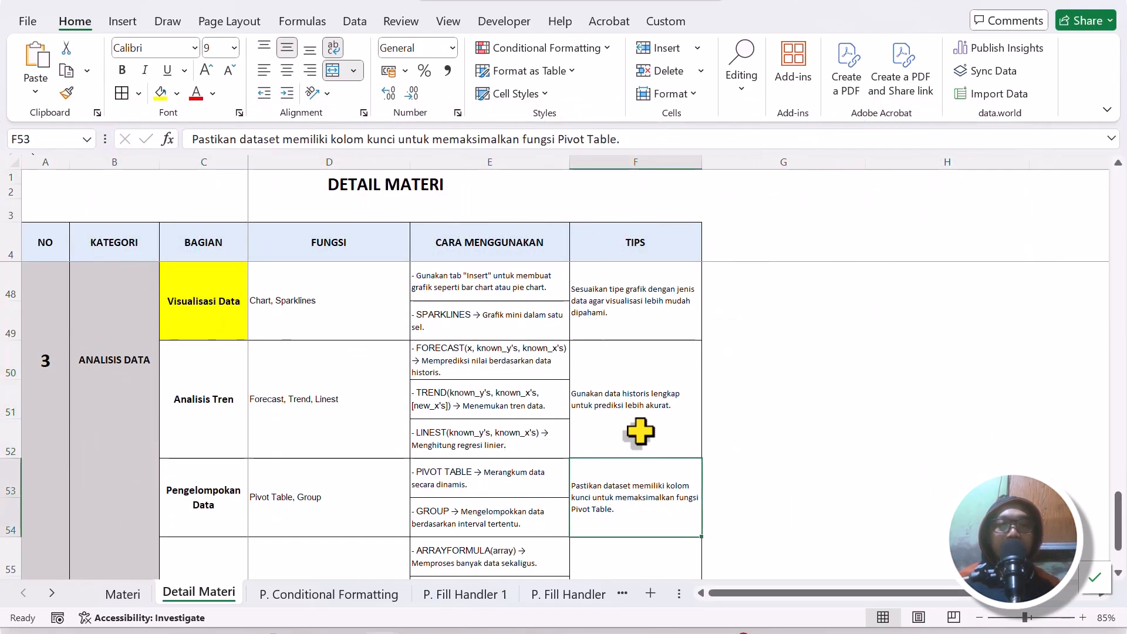
left_click(295, 426)
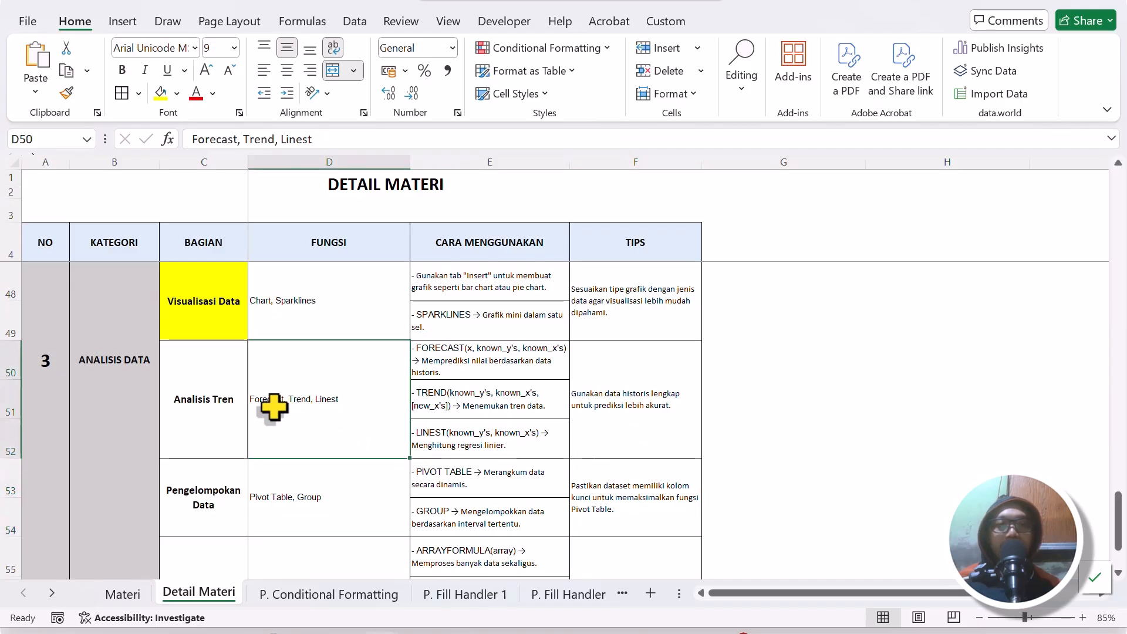
left_click(210, 396)
left_click(162, 94)
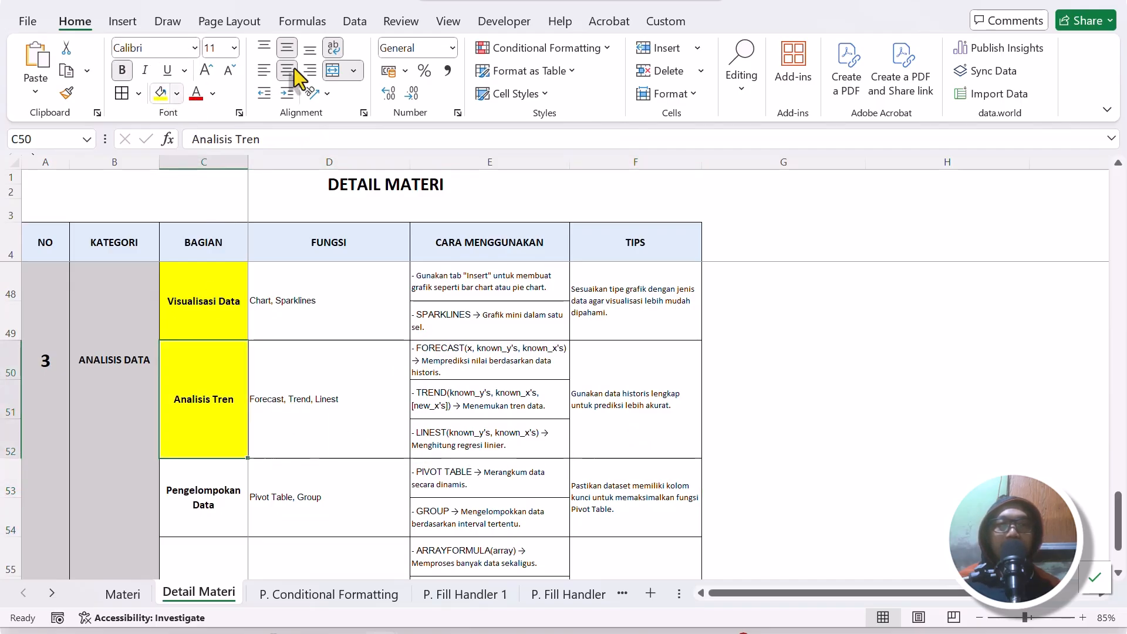
left_click(405, 424)
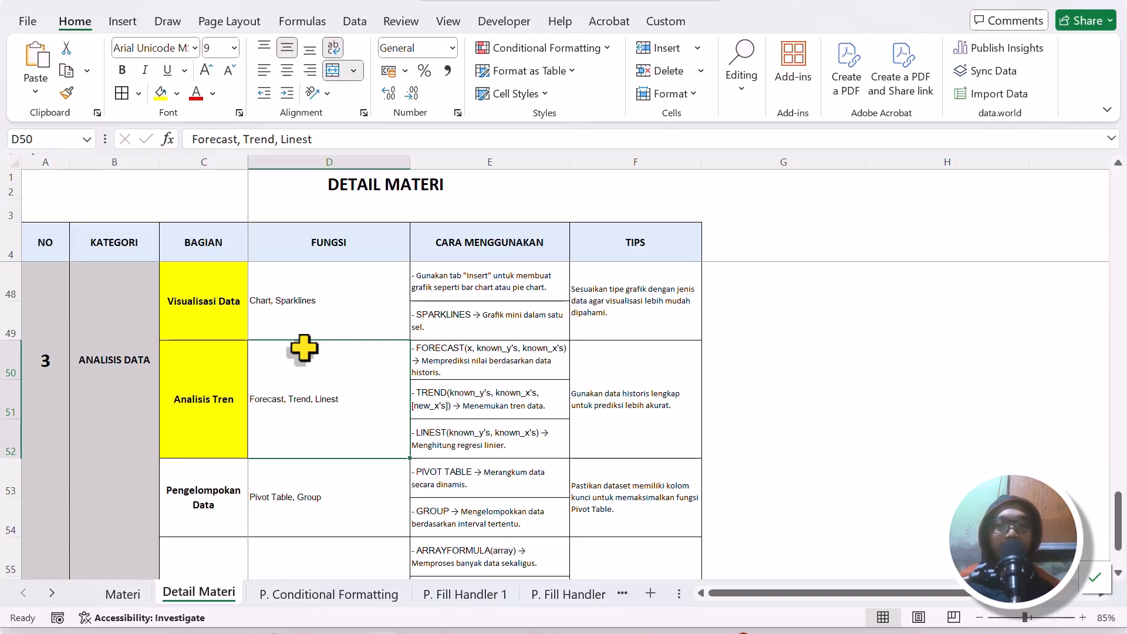
Delete columns Q and R beside the sales table on the P. Analisis Data 4 sheet.
left_click(51, 593)
left_click(51, 593)
left_click(52, 593)
left_click(51, 593)
left_click(52, 593)
left_click(52, 593)
left_click(52, 592)
left_click(52, 593)
left_click(51, 593)
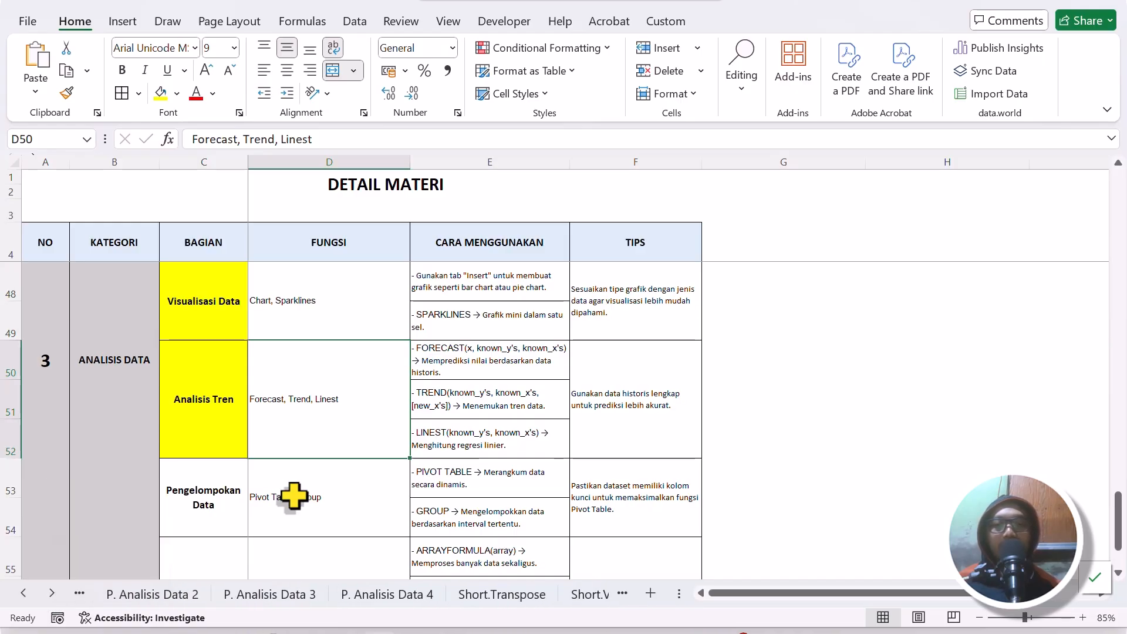
left_click(404, 594)
left_click_drag(787, 158, 969, 135)
right_click(824, 165)
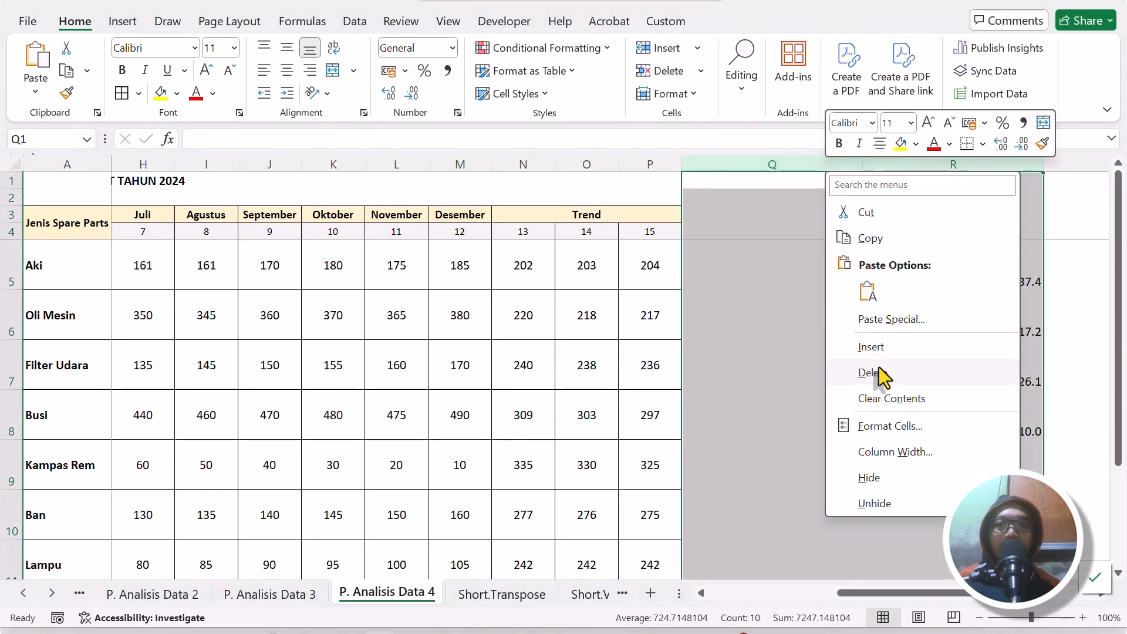
left_click(845, 369)
left_click(781, 276)
left_click(648, 301)
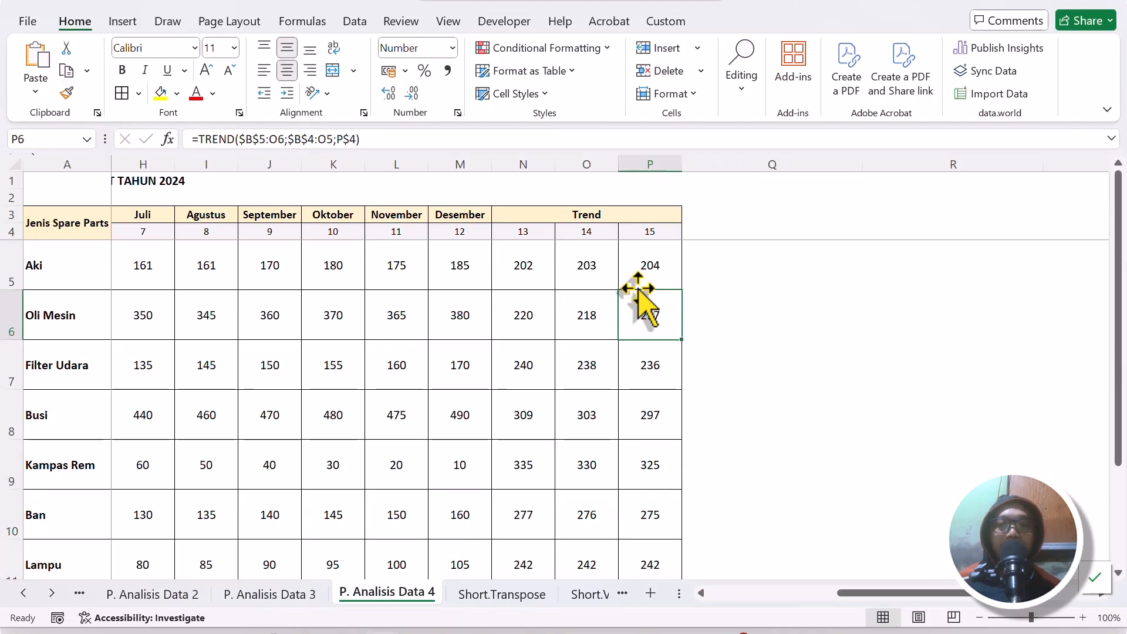
Delete the three Trend columns, N to P, from the spare part sales table.
left_click_drag(883, 593, 809, 560)
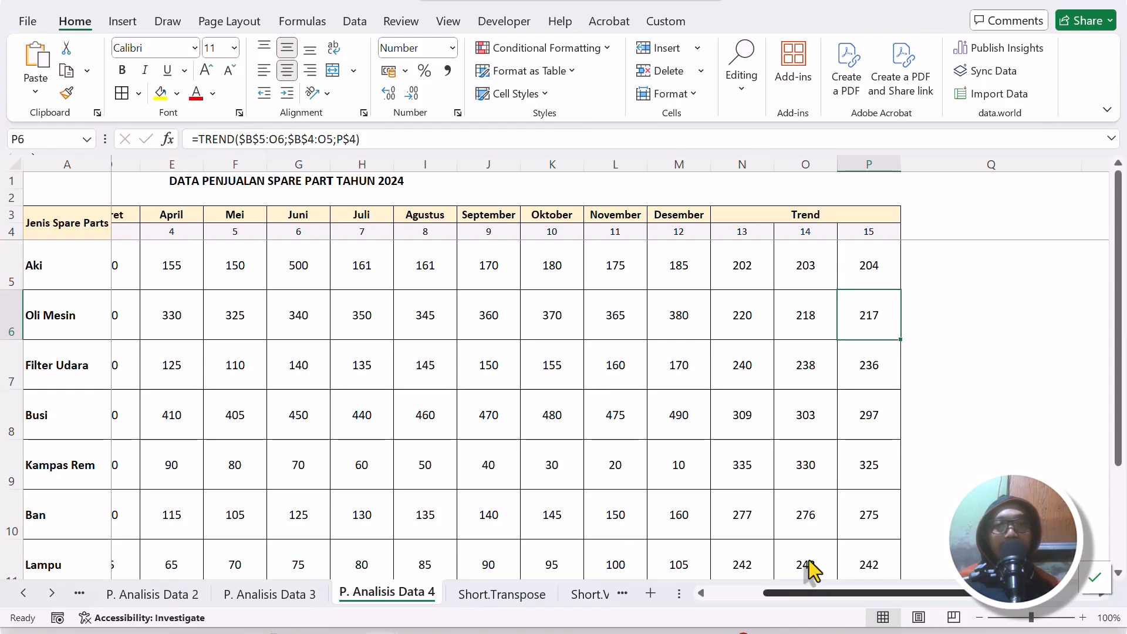
scroll(811, 569, "right", 2)
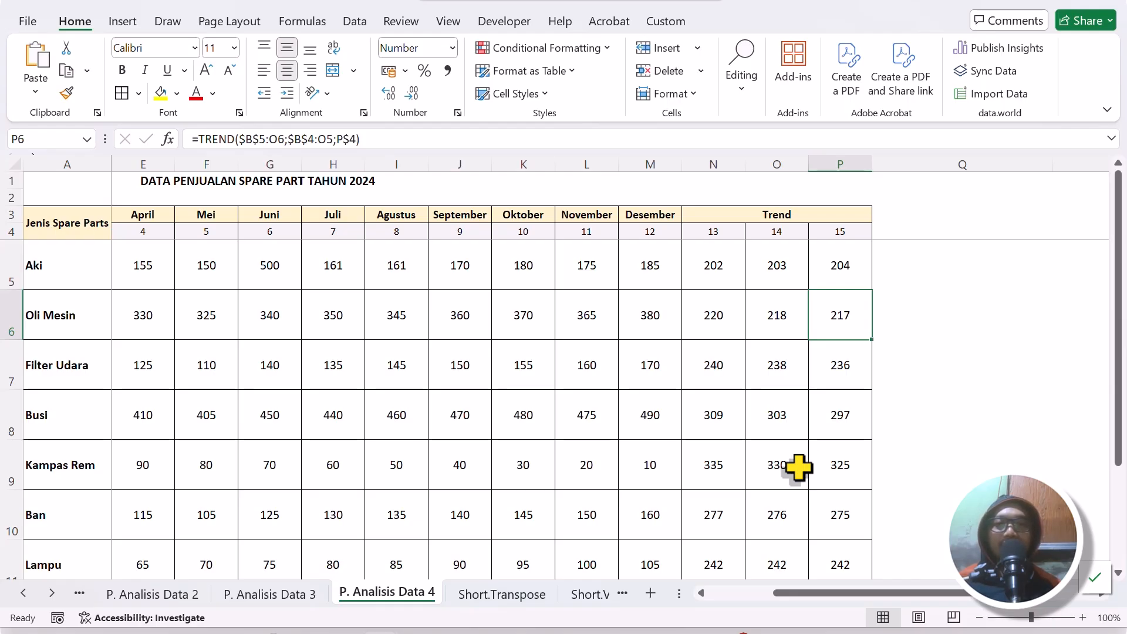
left_click(811, 422)
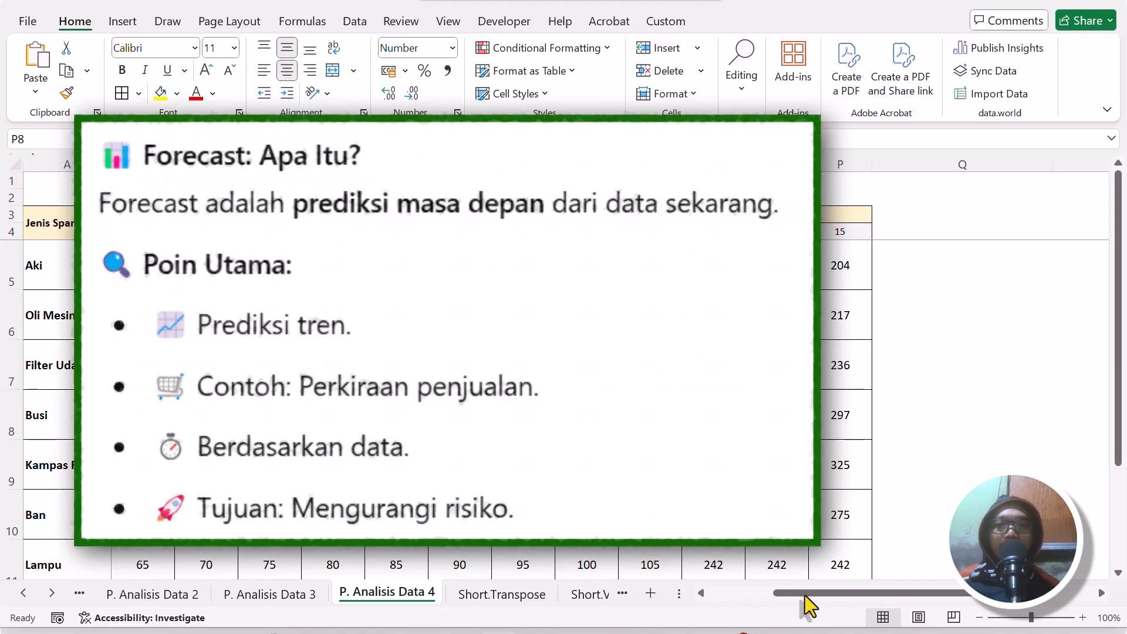
left_click_drag(832, 592, 696, 620)
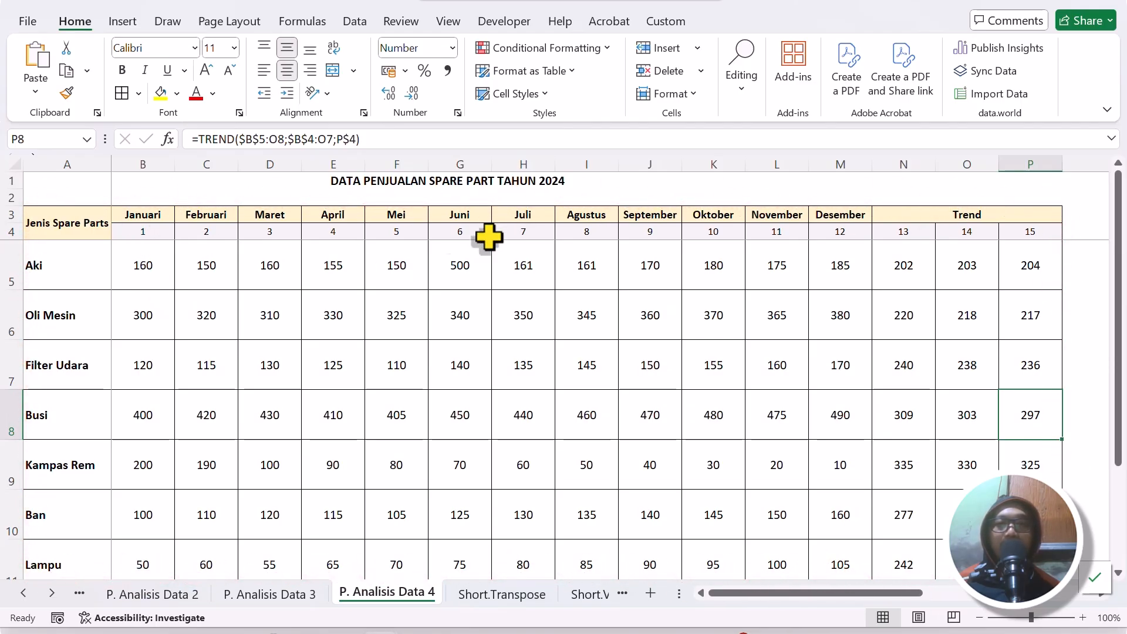
left_click_drag(931, 163, 1001, 162)
right_click(980, 173)
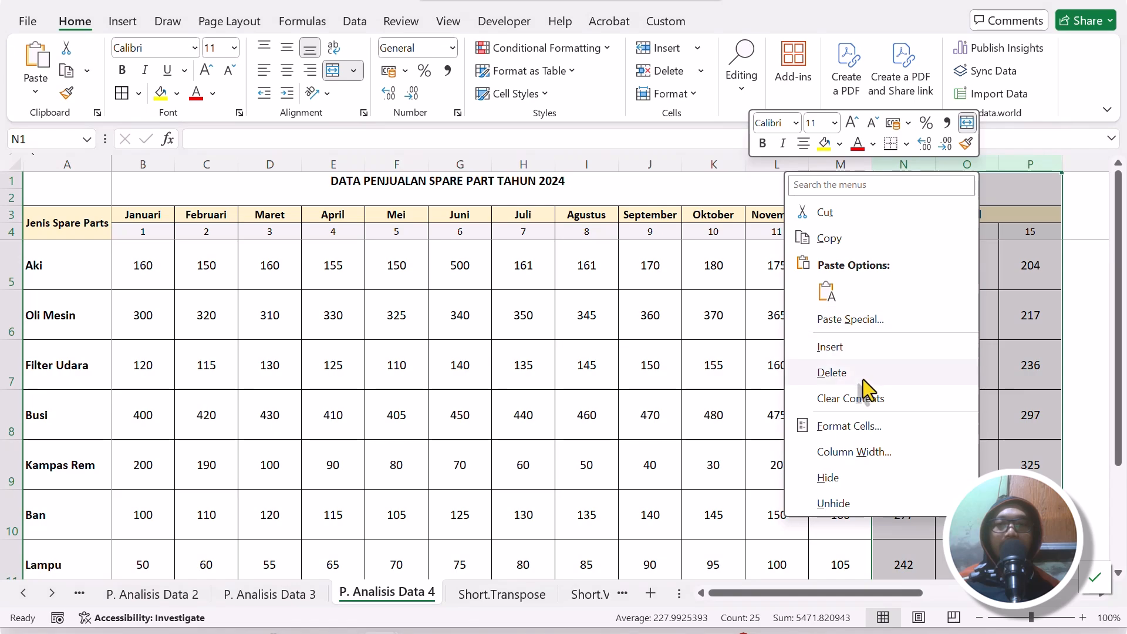
left_click(898, 372)
left_click(699, 286)
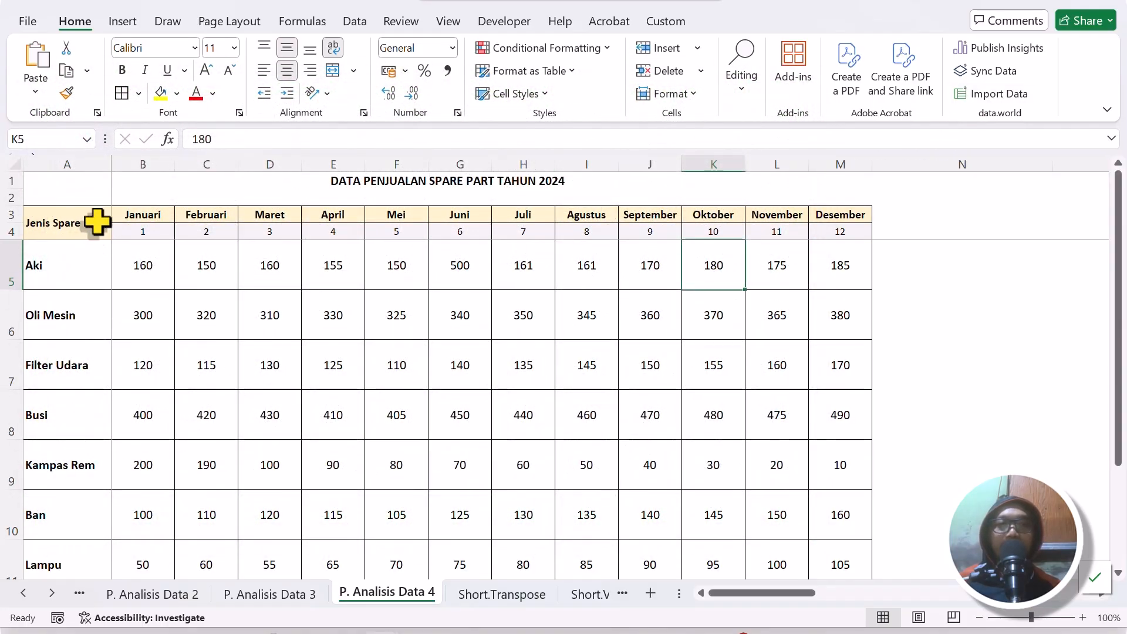
Copy the Jenis Spare Parts header to N3, beside Desember, and replace its text with "Forecast".
left_click(98, 223)
key("ctrl+c")
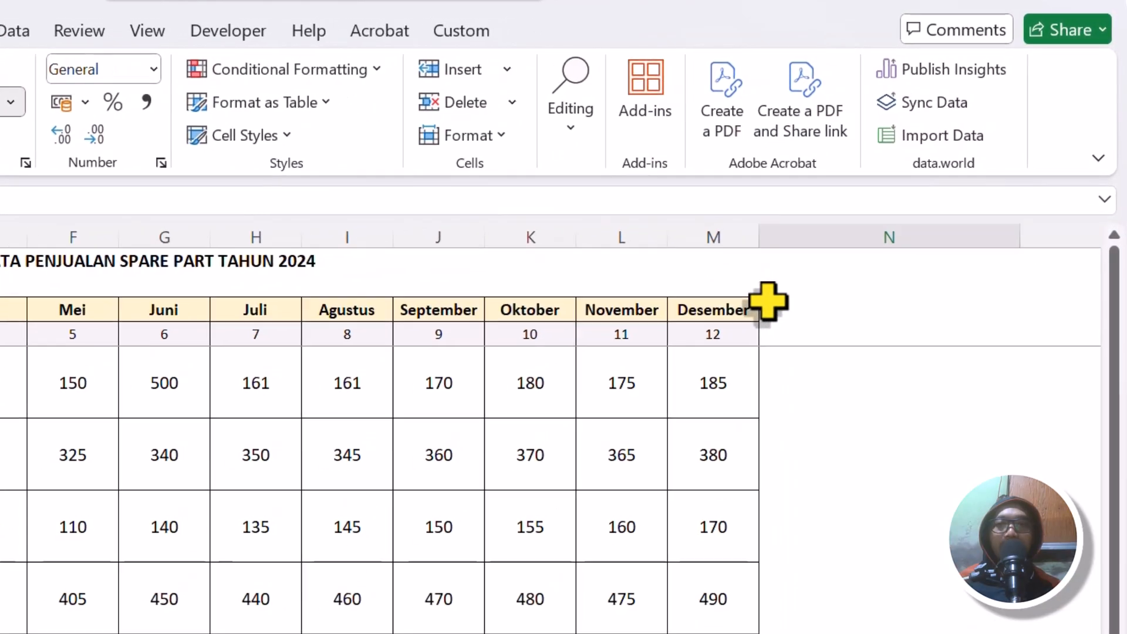
left_click(920, 213)
key("ctrl+v")
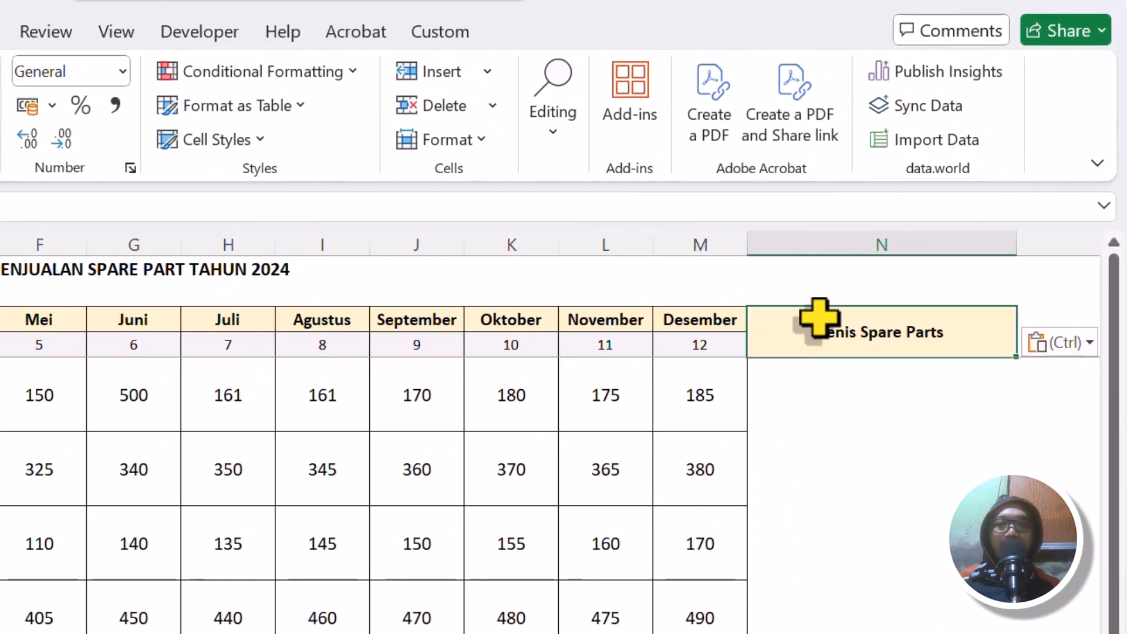
type("Forecast")
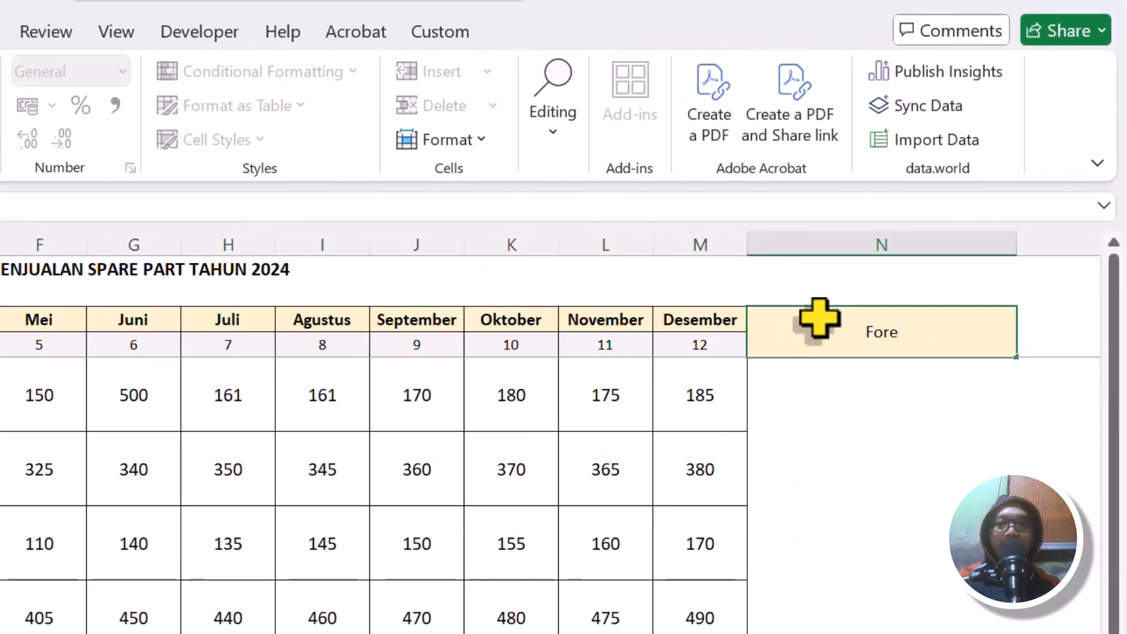
key("Return")
Extend the Forecast header text to "Forecast (Bulan ke 13 [Januari 2025])".
left_click(898, 317)
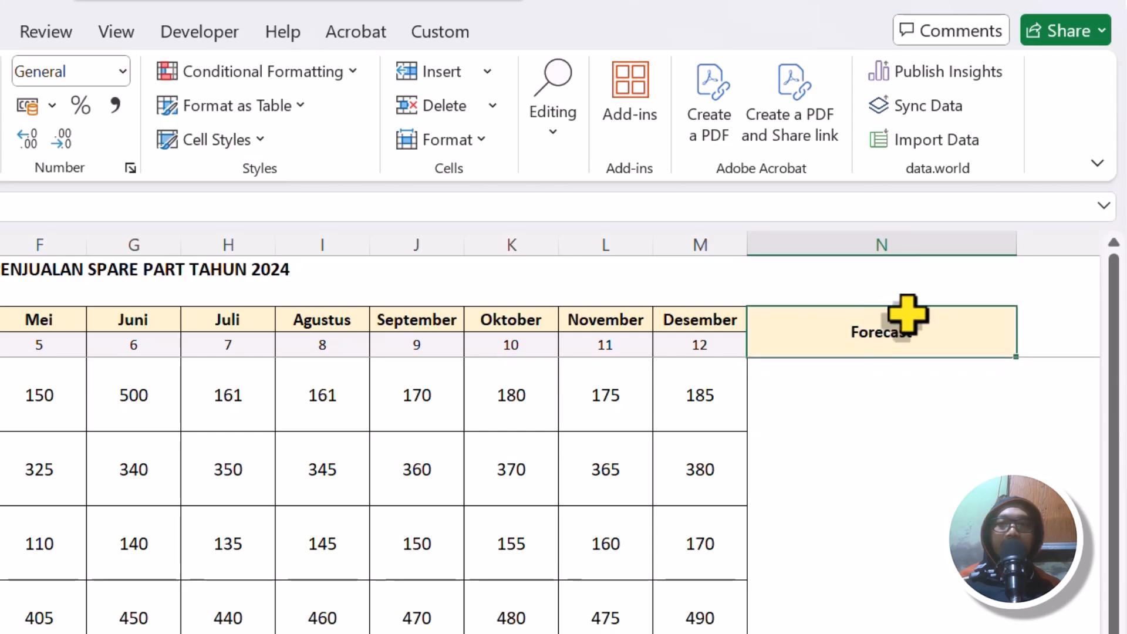
double_click(923, 323)
type("(Bulan ke 13")
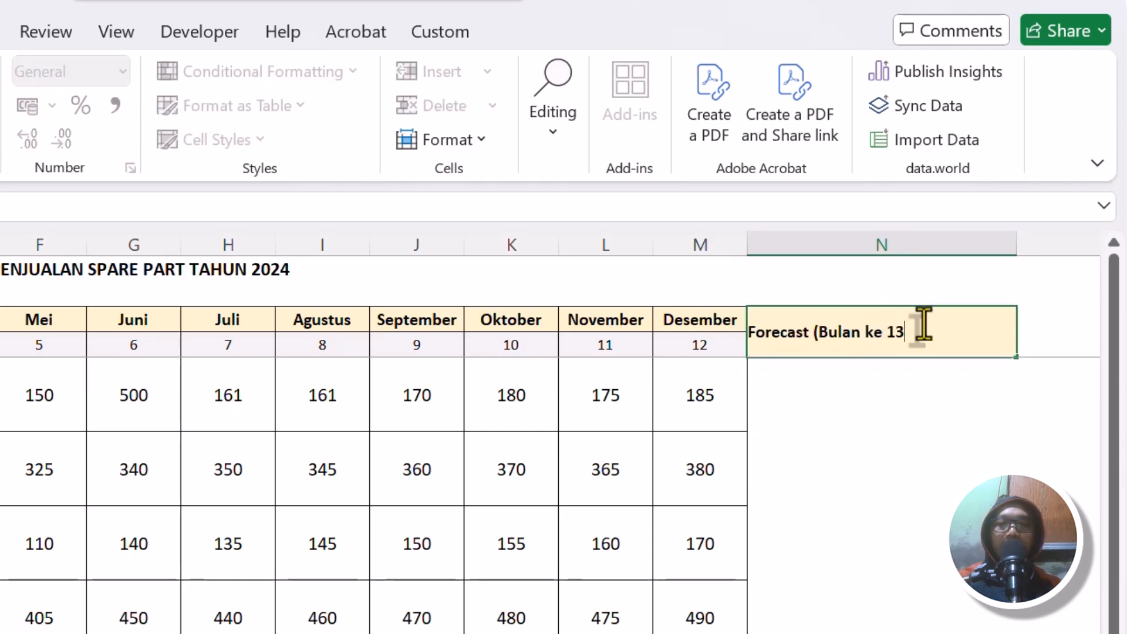
type(" [Januari")
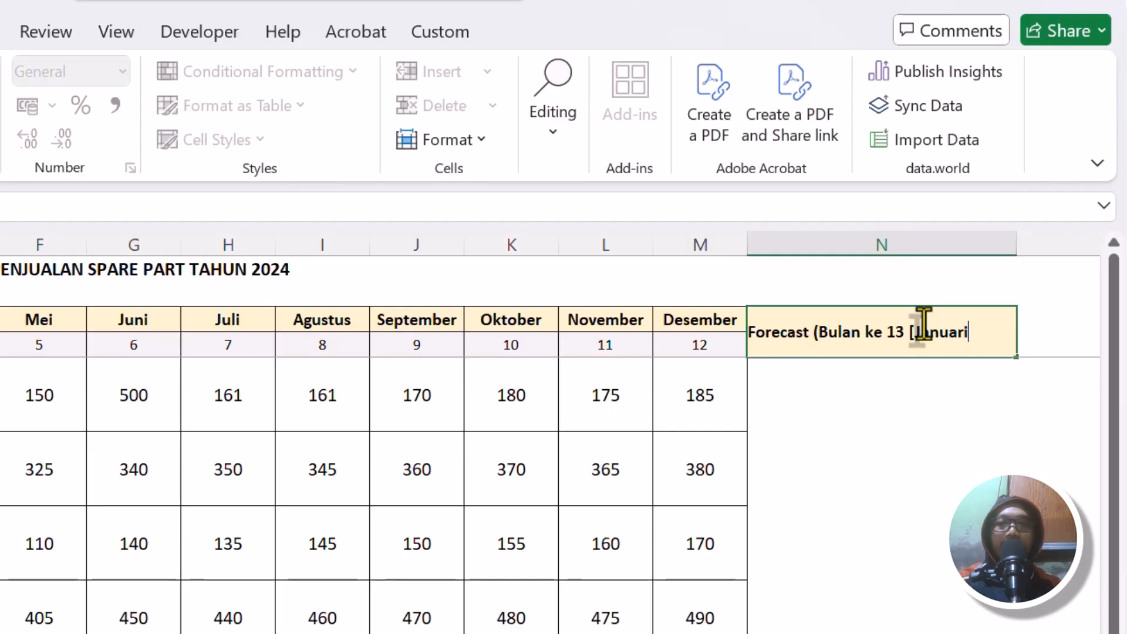
type(" 2025])")
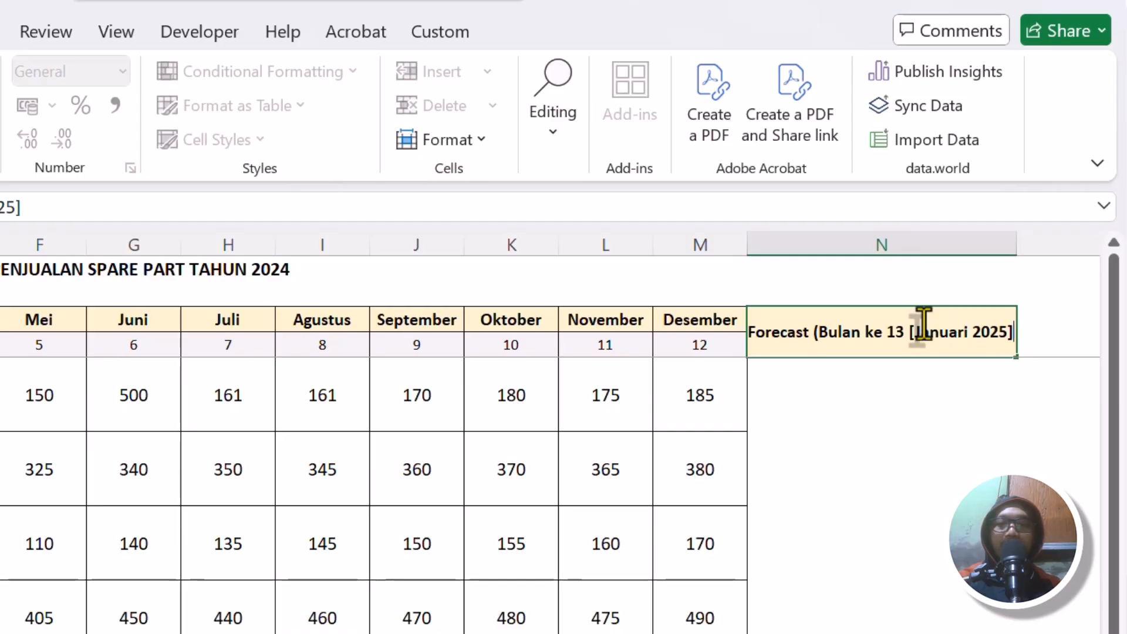
key("Return")
Put "(Bulan ke 13 [Januari 2025])" on a second line of the Forecast header and autofit column N.
double_click(1018, 235)
left_click(830, 322)
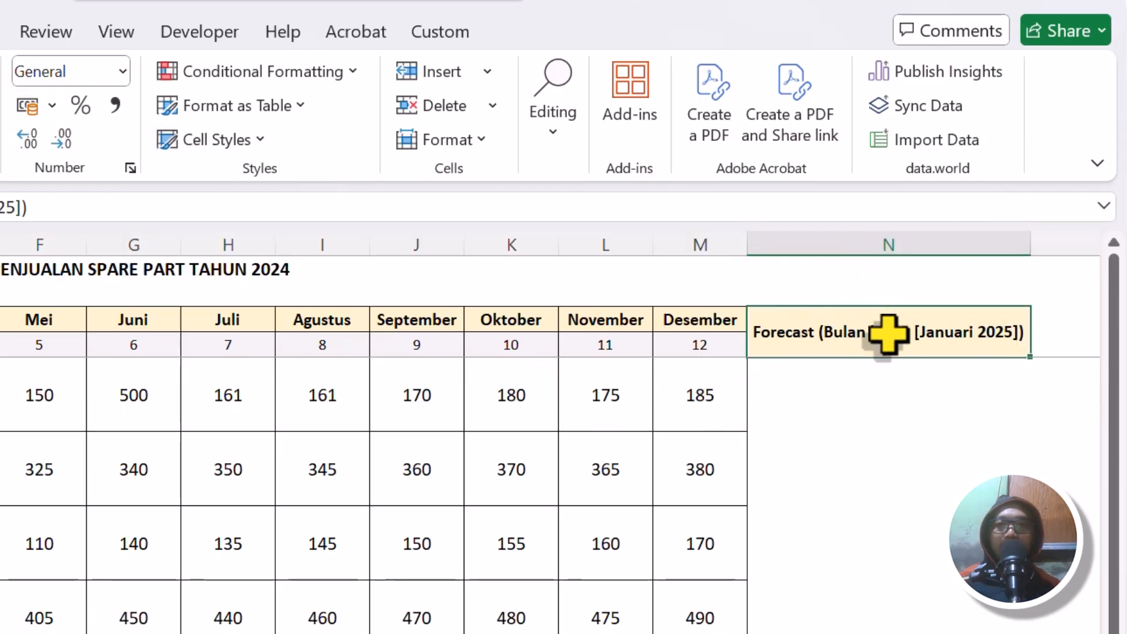
double_click(815, 332)
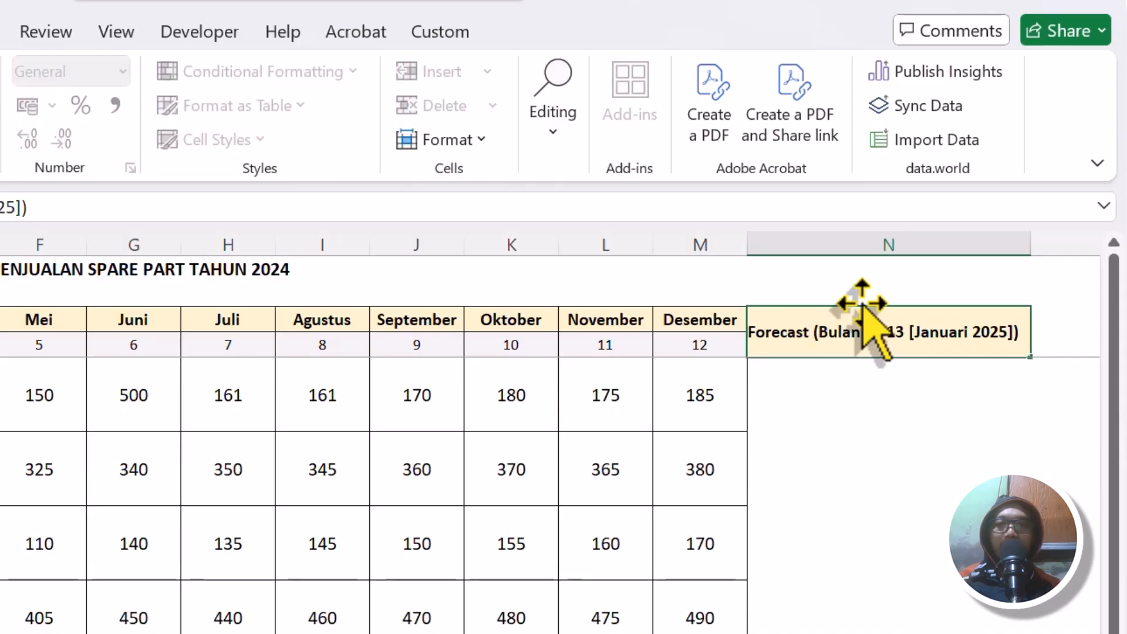
key("alt+Return")
left_click(946, 469)
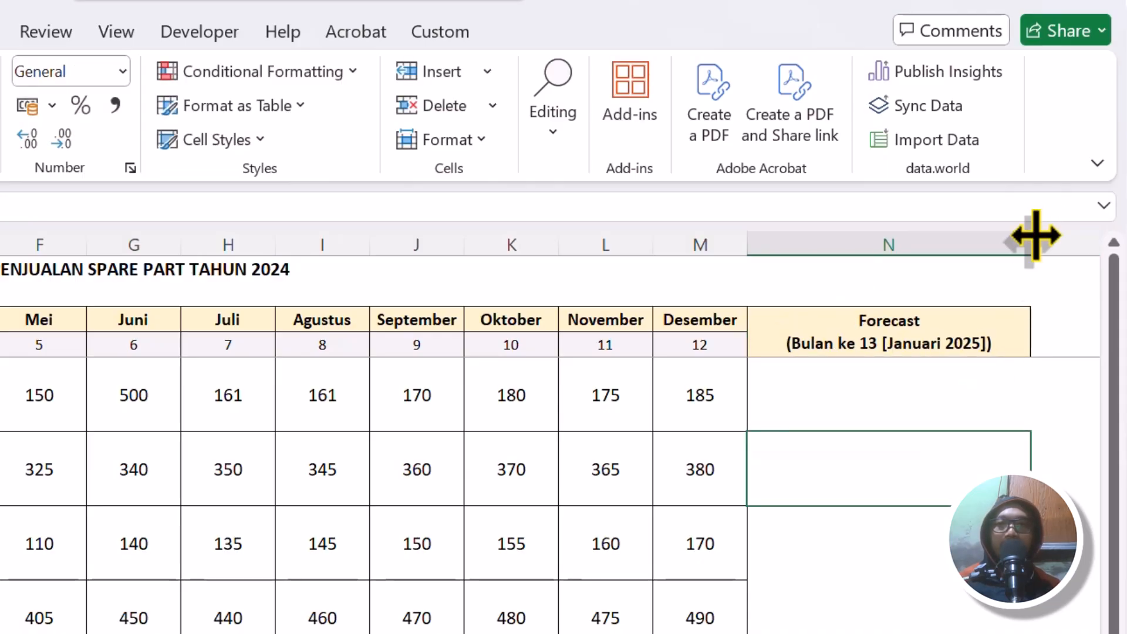
double_click(1032, 237)
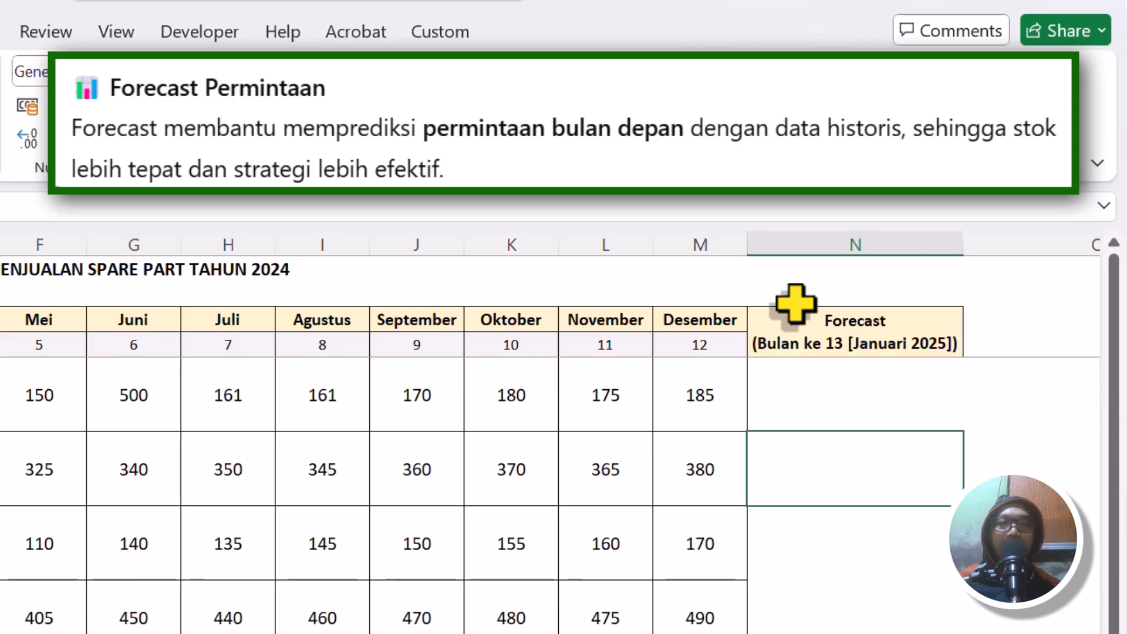
Start a FORECAST.LINEAR formula in N5, the Forecast cell of the Aki row.
mouse_move(693, 402)
left_mouse_down()
mouse_move(628, 335)
mouse_move(174, 369)
mouse_move(156, 229)
mouse_move(667, 136)
mouse_move(855, 217)
mouse_move(854, 230)
left_mouse_up()
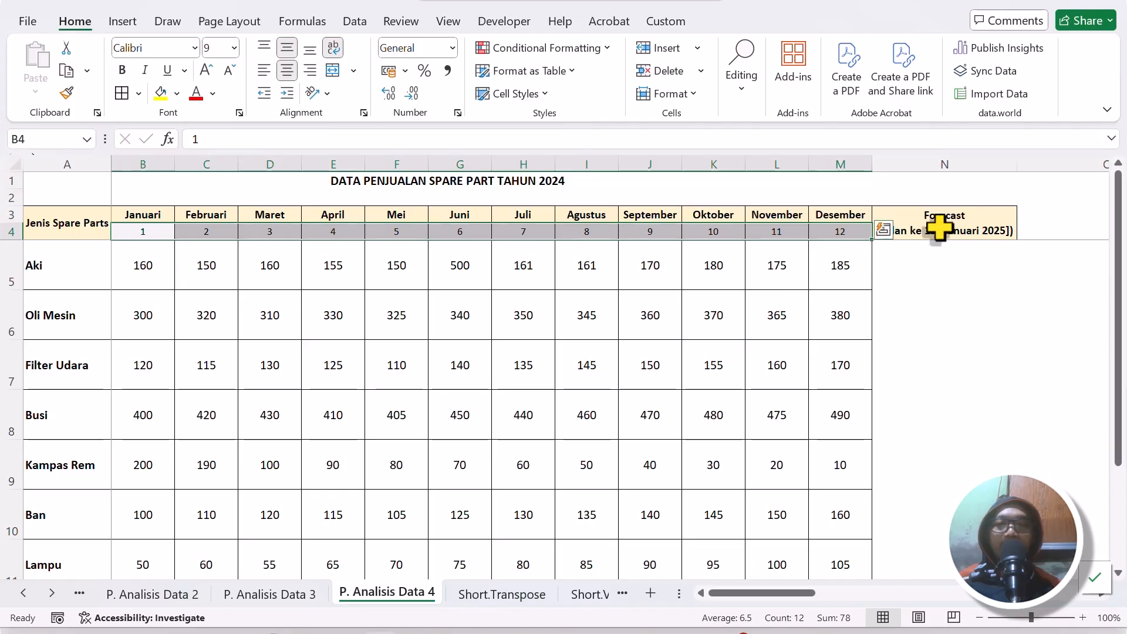
left_click(933, 259)
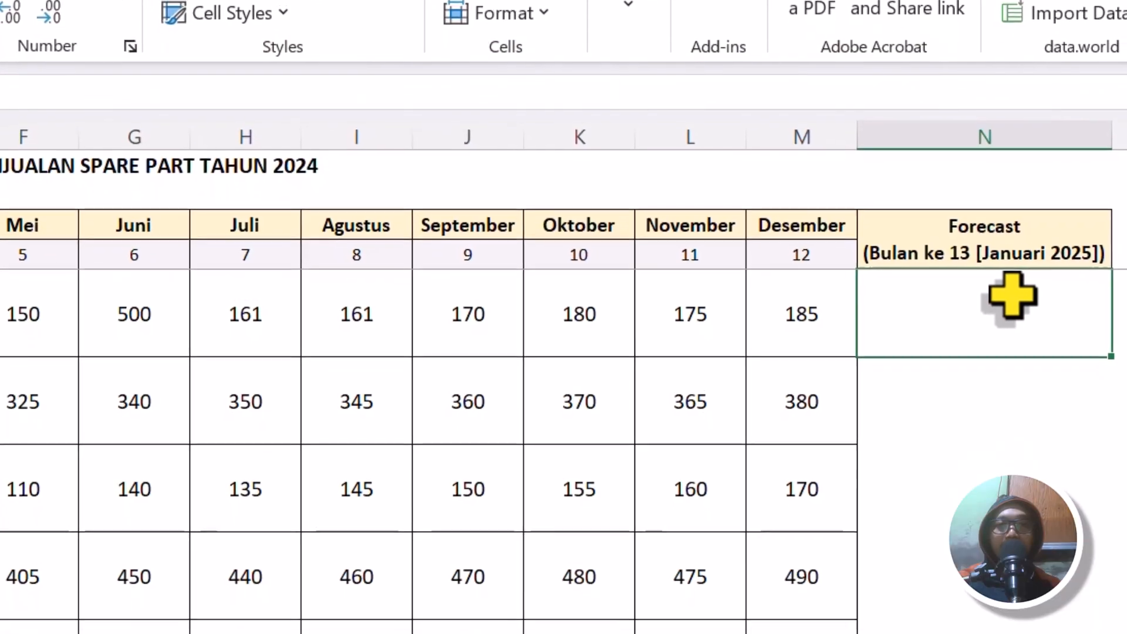
type("=")
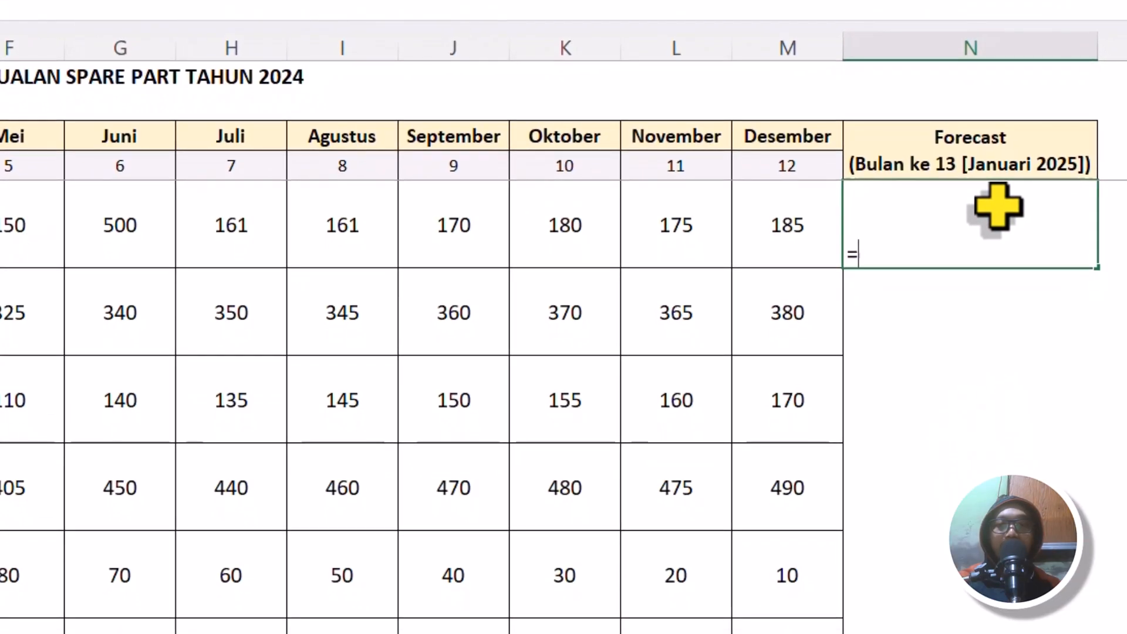
type("fo")
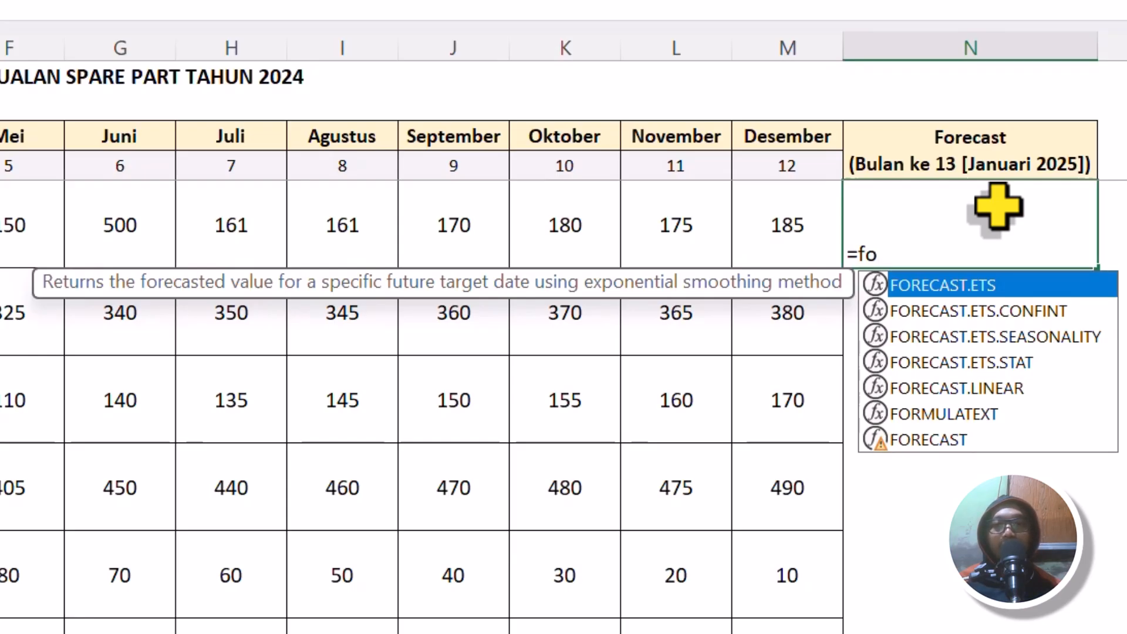
key("Down")
key("Down")
key("Down")
key("Down")
key("Down")
key("Down")
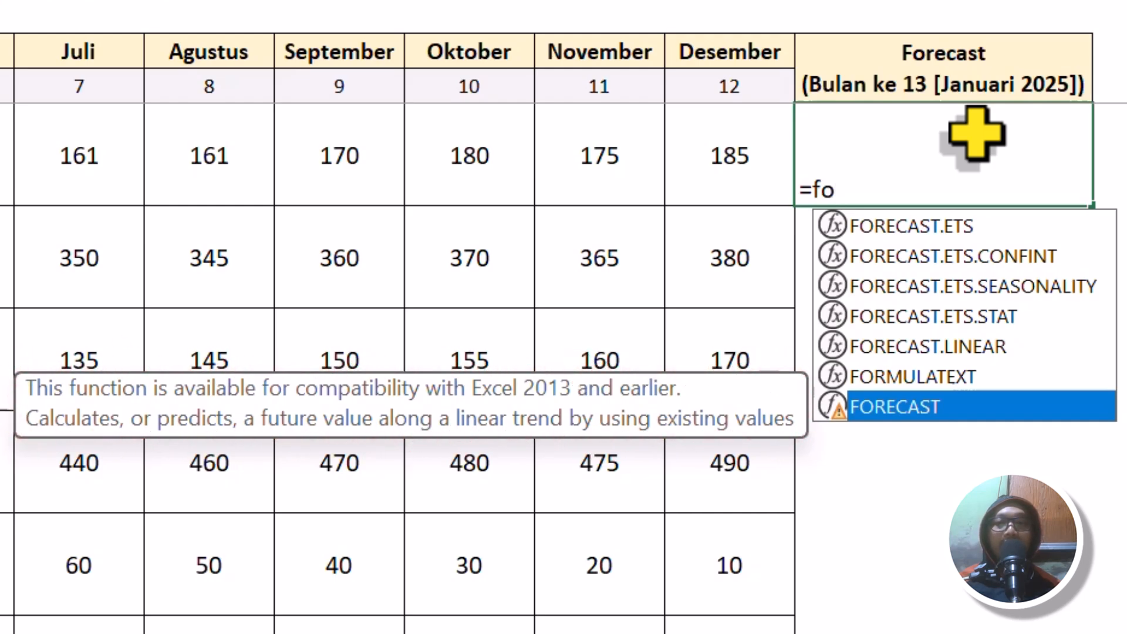
key("Up")
key("Up")
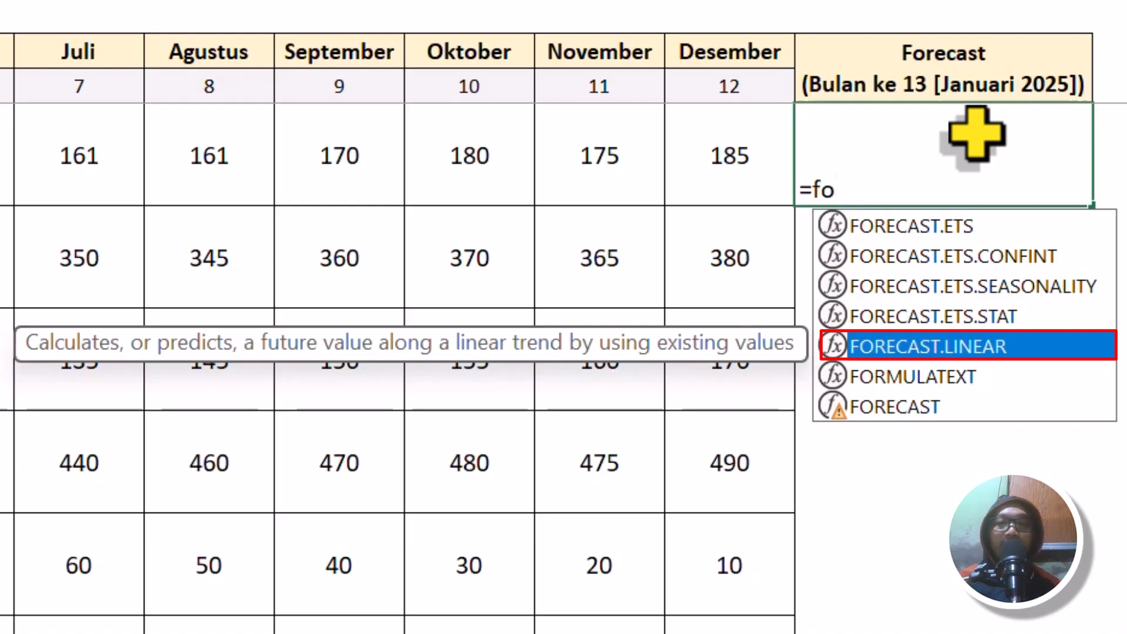
key("Tab")
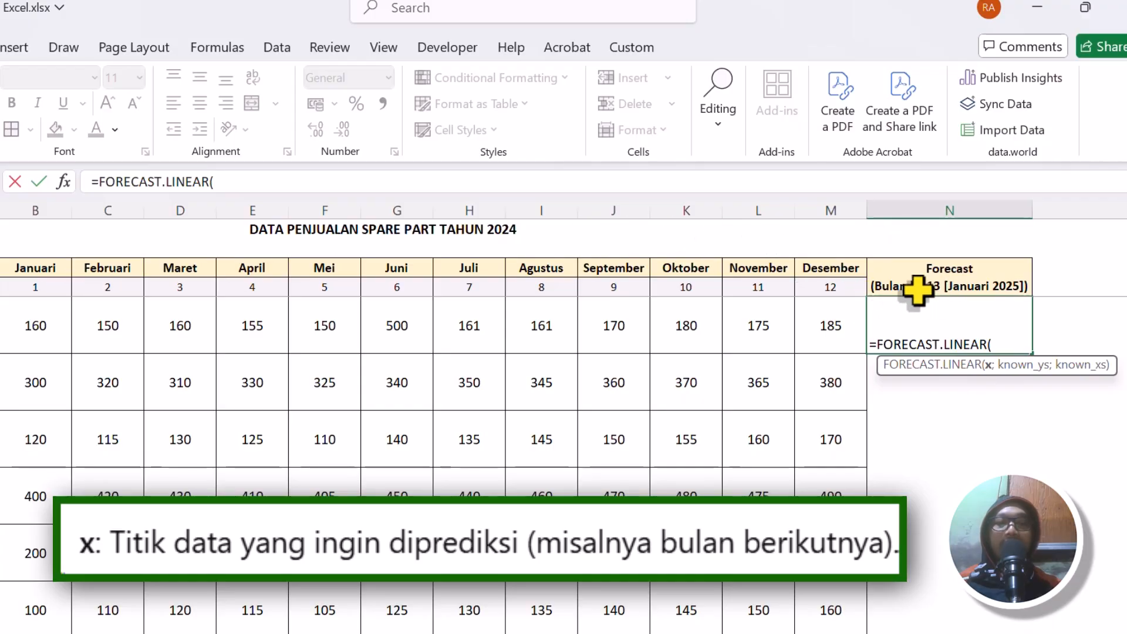
Complete the N5 formula's arguments with 13 as x, B5:M5 as known_ys and B4:M4 as known_xs.
type("13")
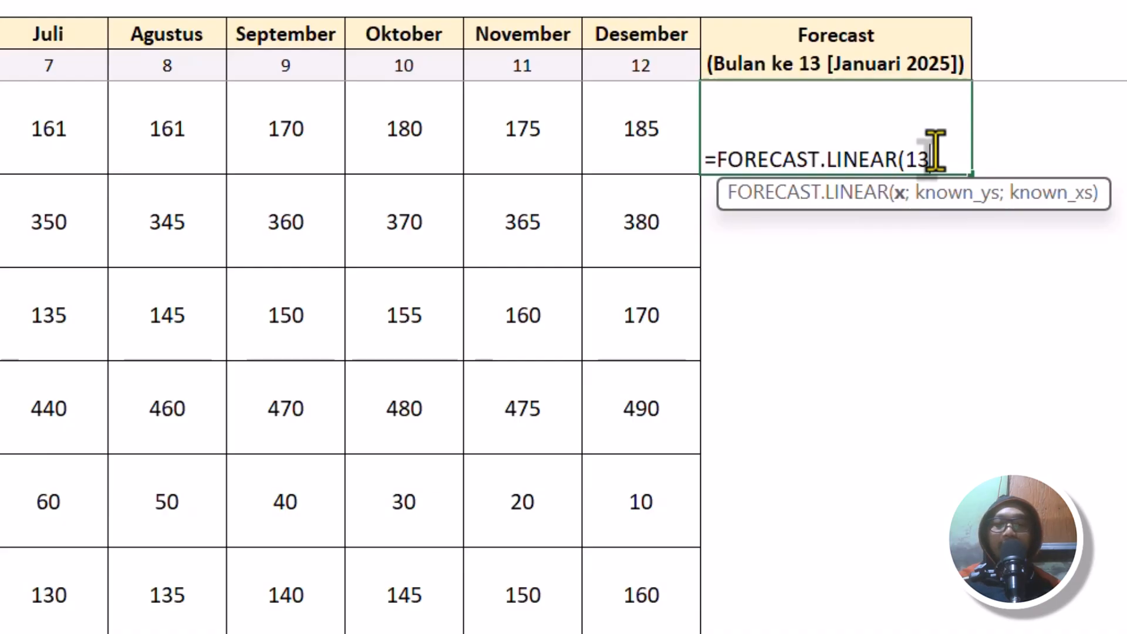
type(";")
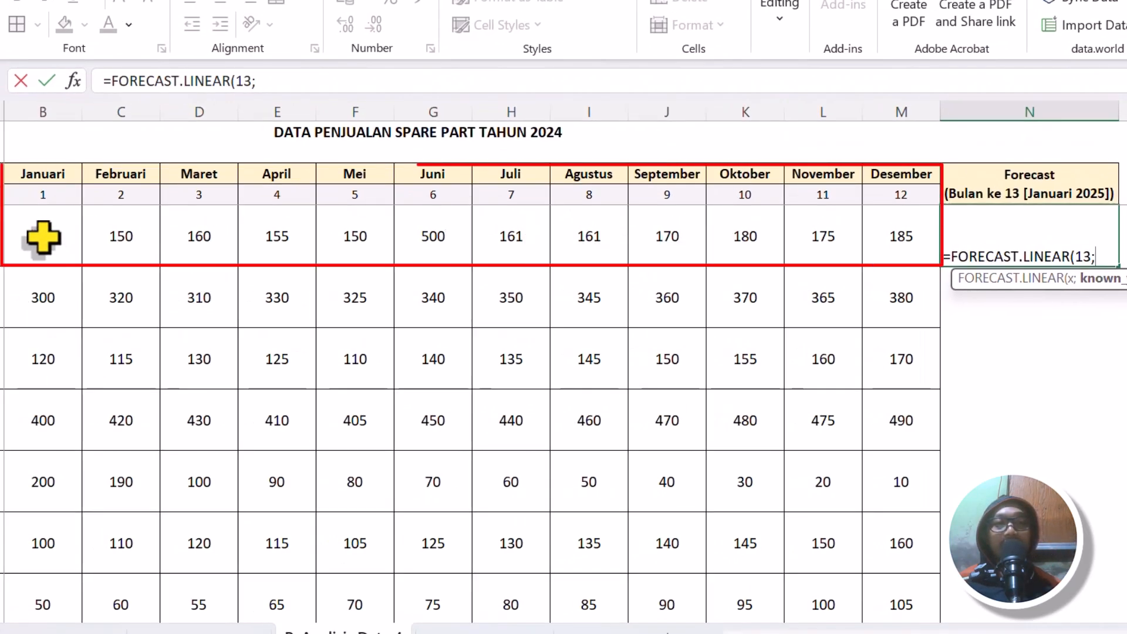
left_click_drag(43, 238, 881, 235)
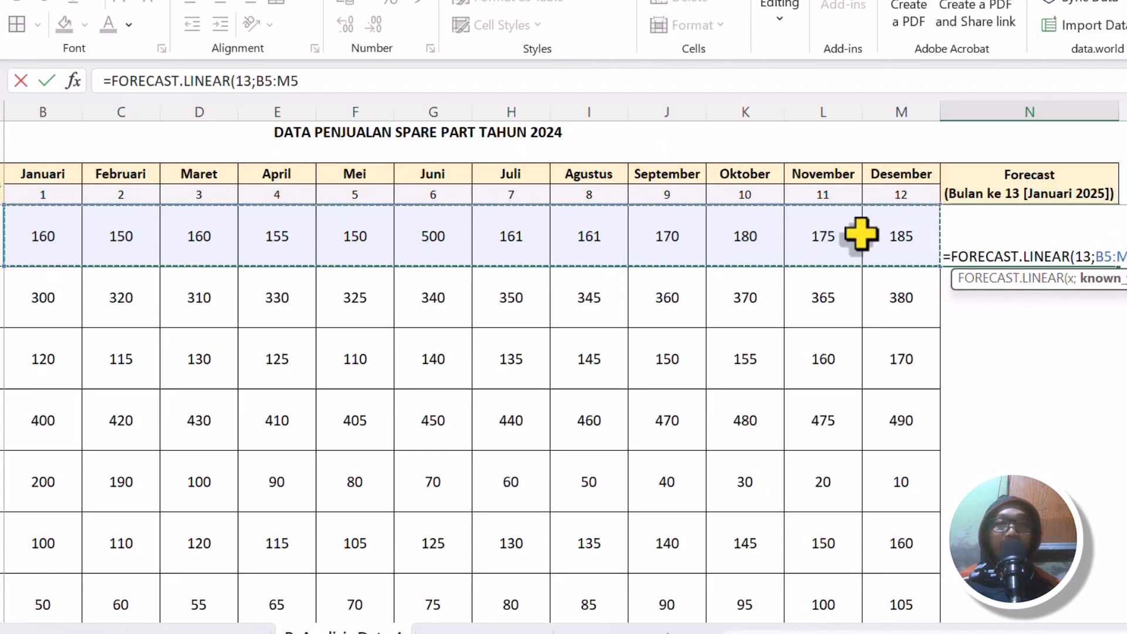
type(";")
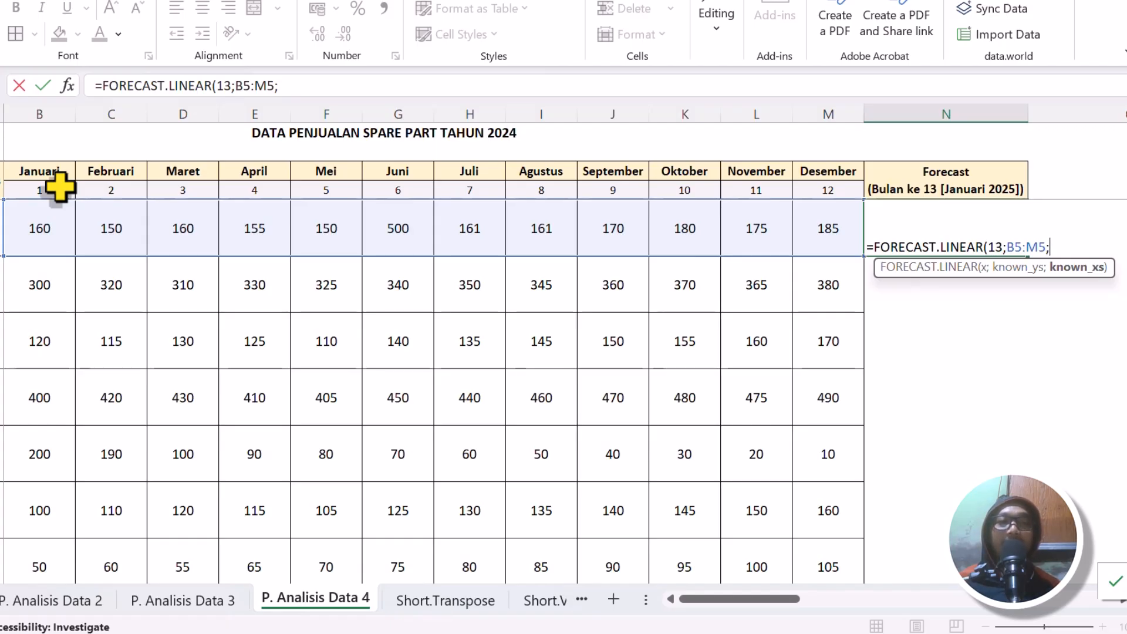
left_click_drag(59, 187, 812, 188)
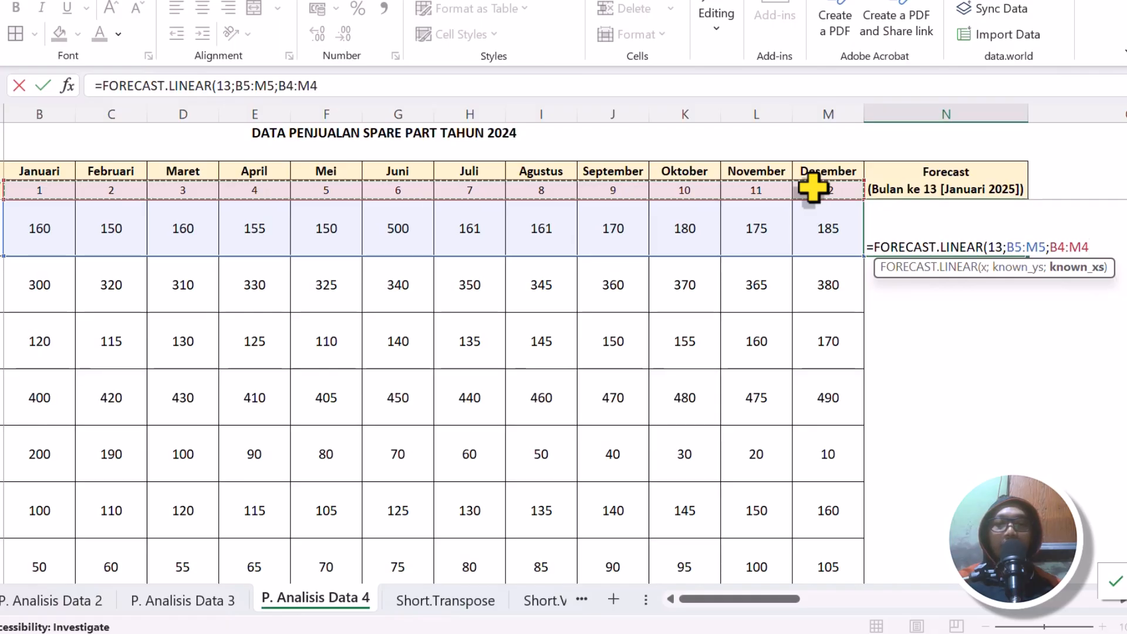
type(")")
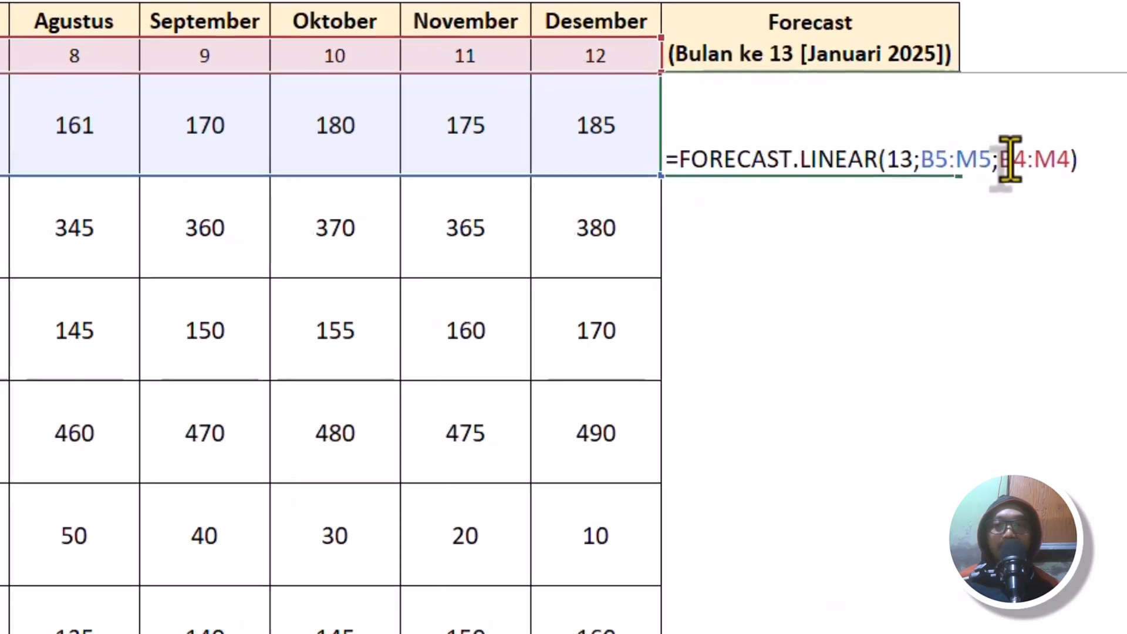
Make the known_xs range absolute as $B$4:$M$4 and enter the formula in N5.
left_click(1056, 247)
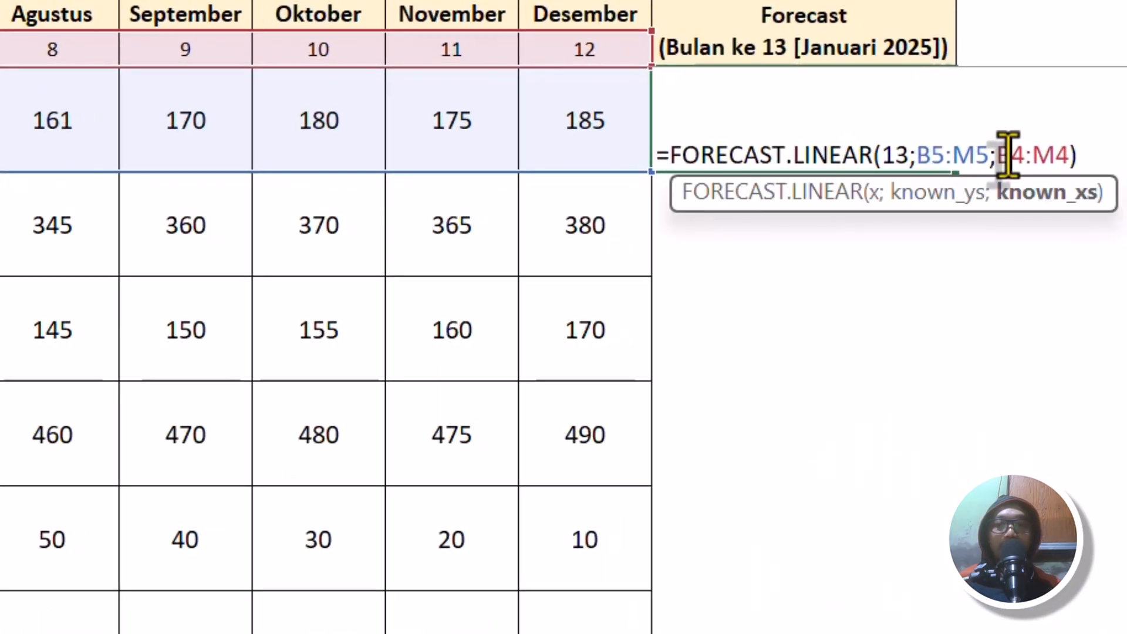
key("F4")
left_click(1060, 154)
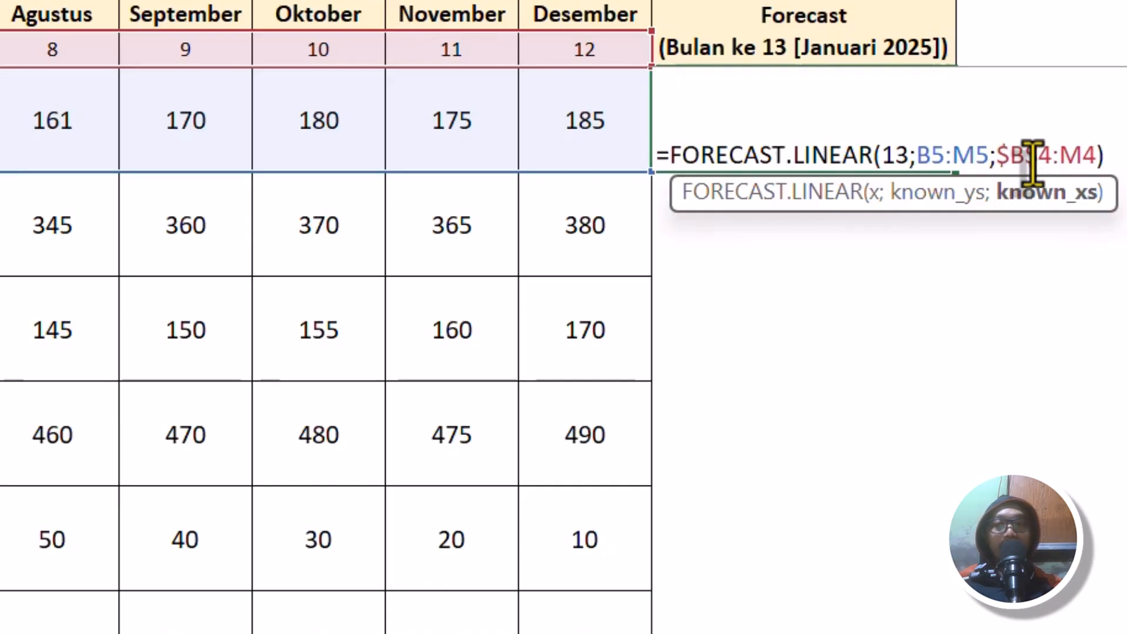
double_click(1075, 156)
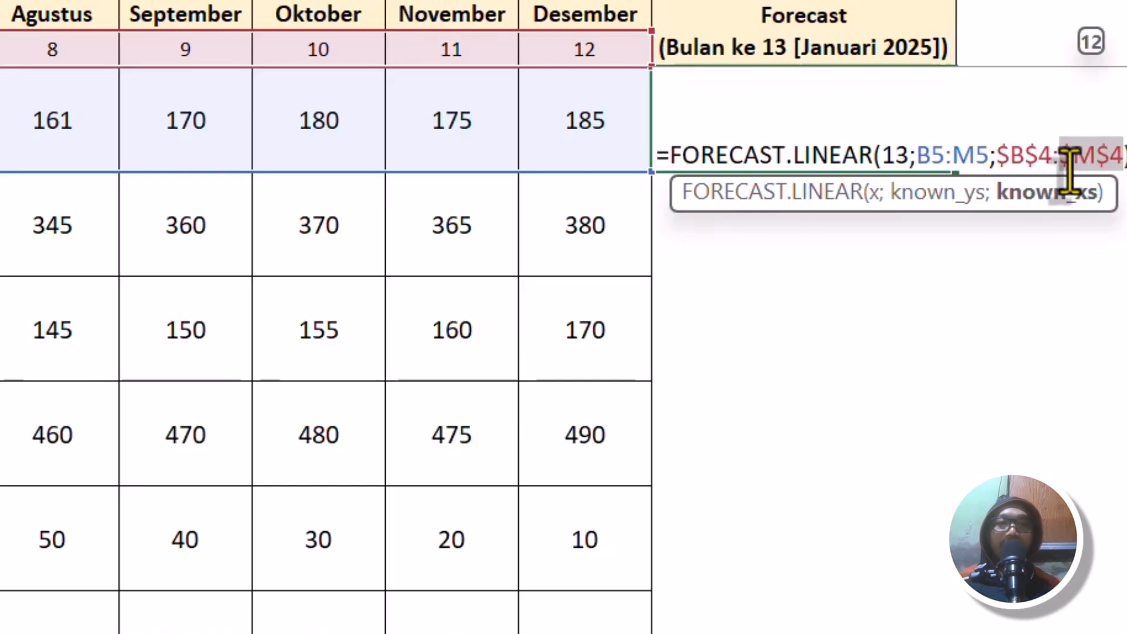
key("F4")
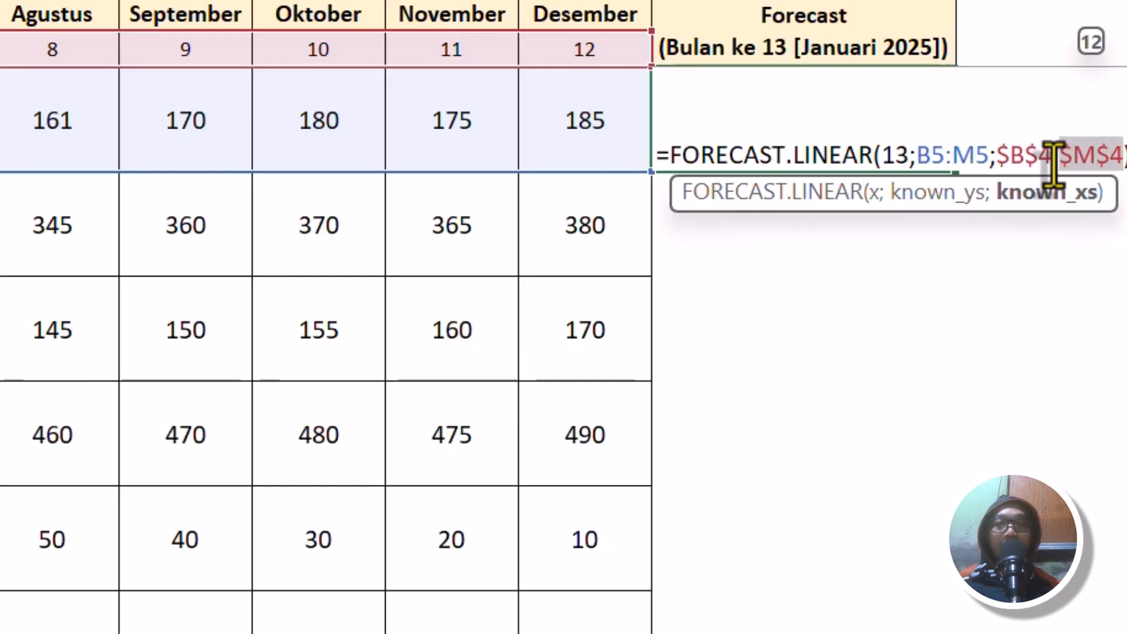
key("Return")
Align the Aki forecast in N5 to the middle and center of its cell.
left_click(886, 113)
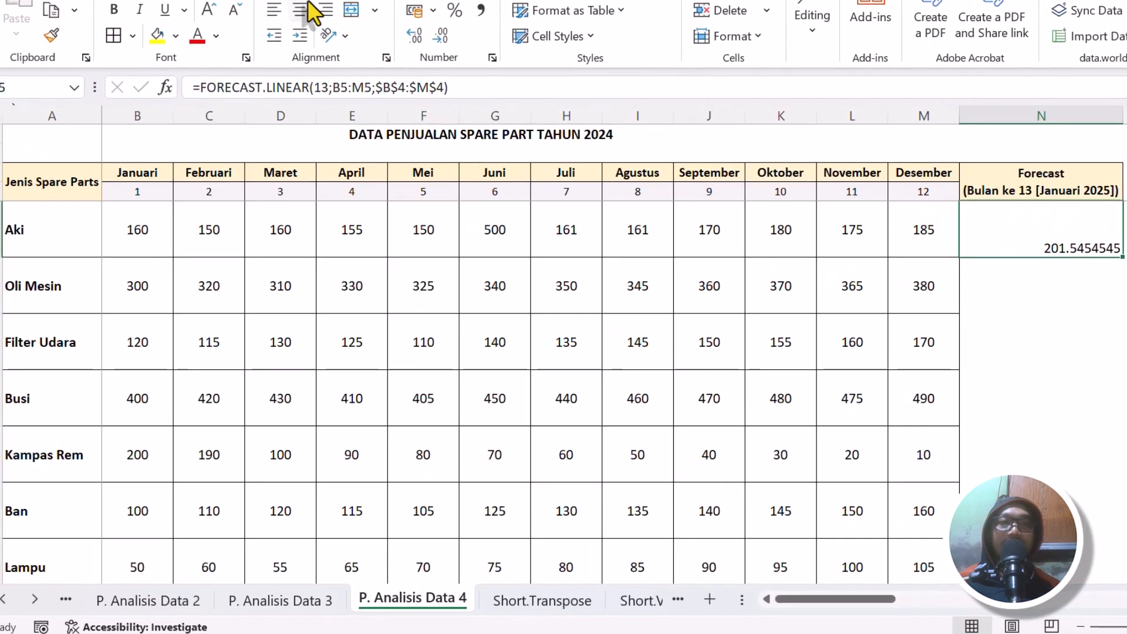
left_click(300, 0)
left_click(300, 10)
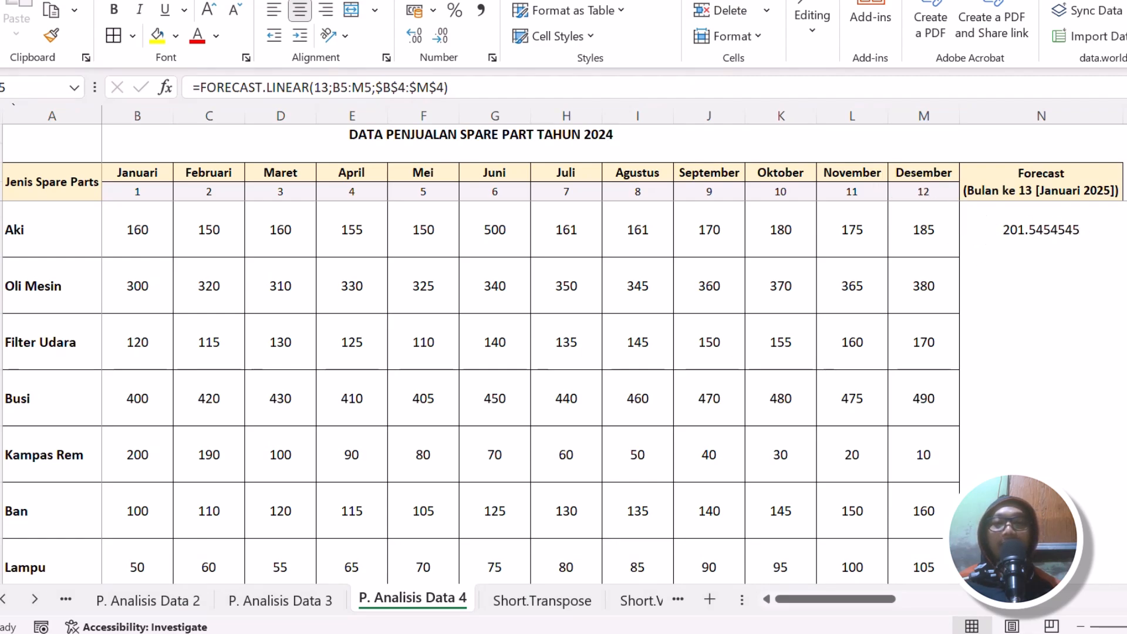
Wrap the FORECAST.LINEAR formula in N5 in ROUNDUP with 0 as num_digits.
left_click(1060, 225)
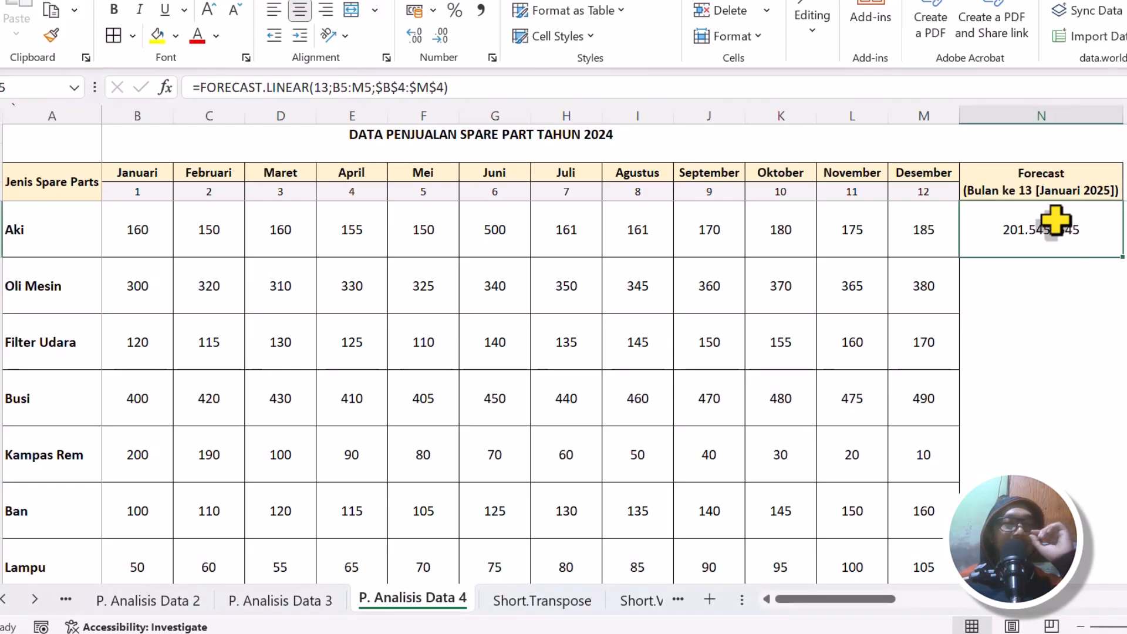
left_click(202, 88)
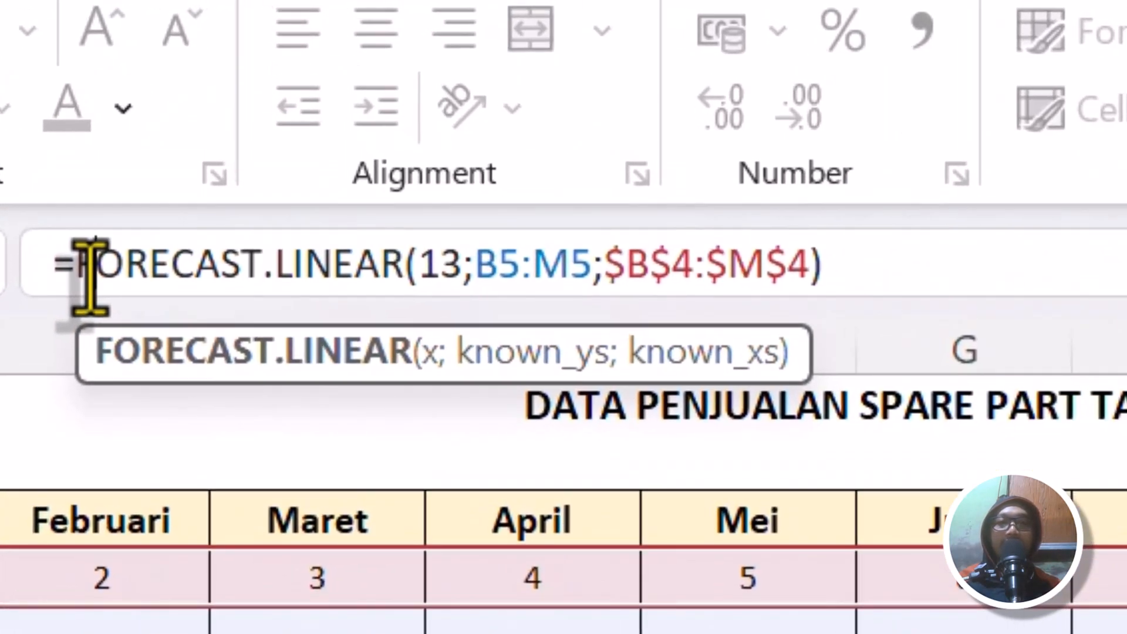
type("roun")
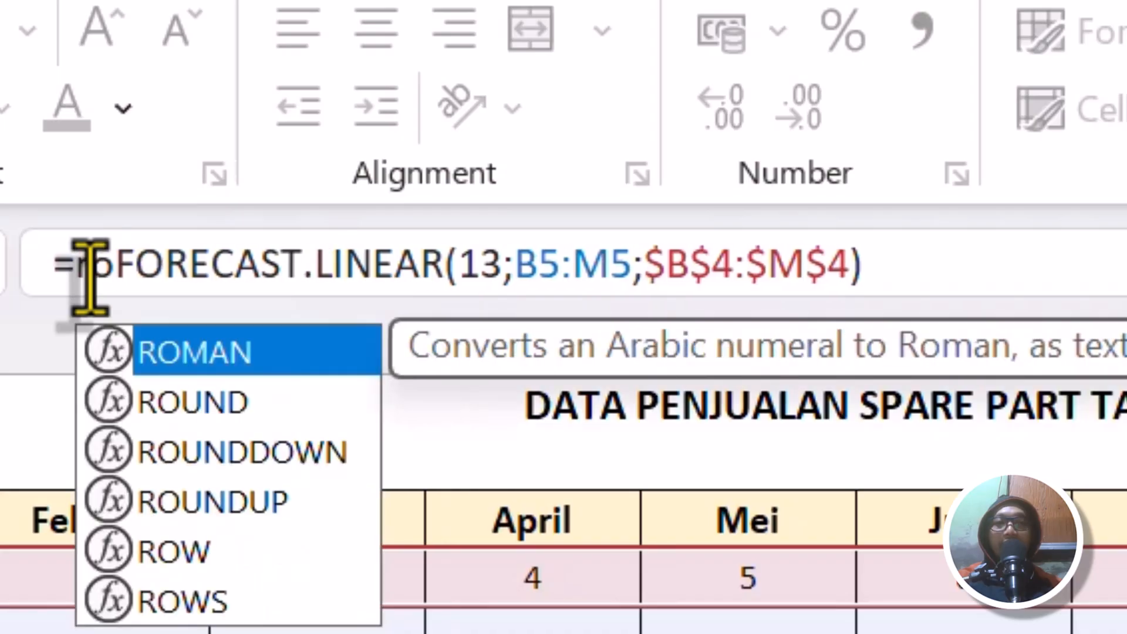
key("Down")
key("Down")
key("Tab")
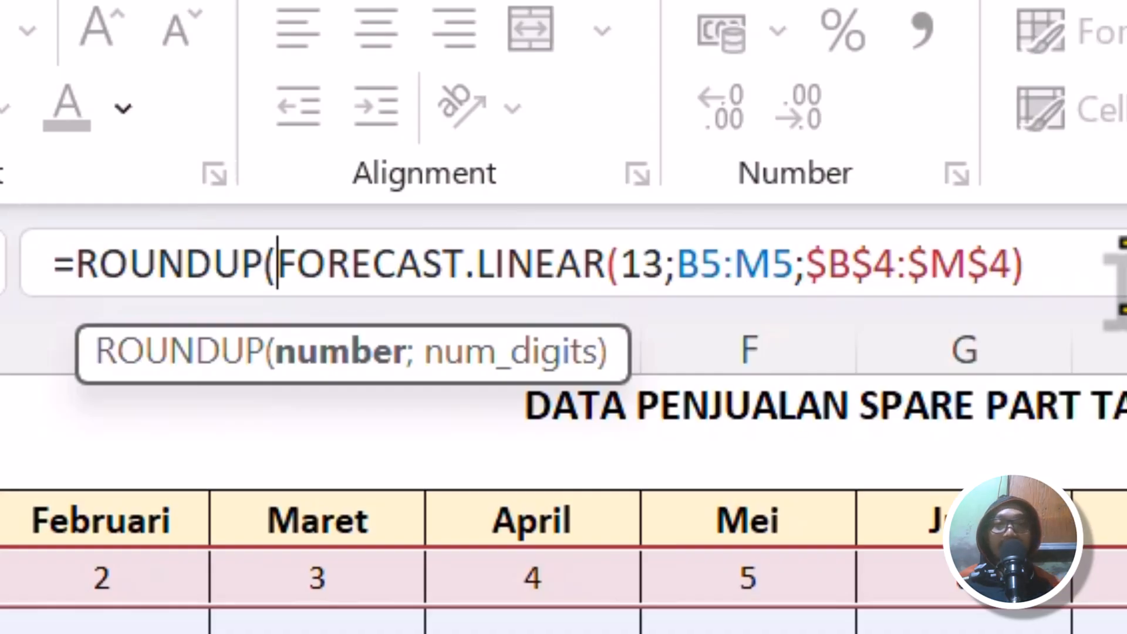
type(";")
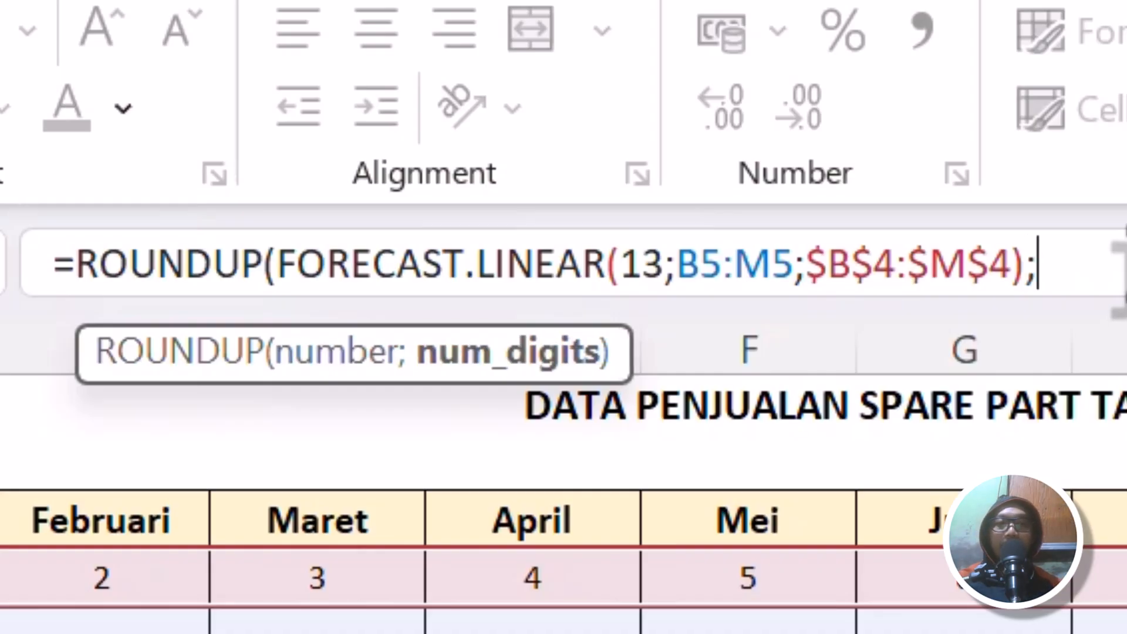
type("0")
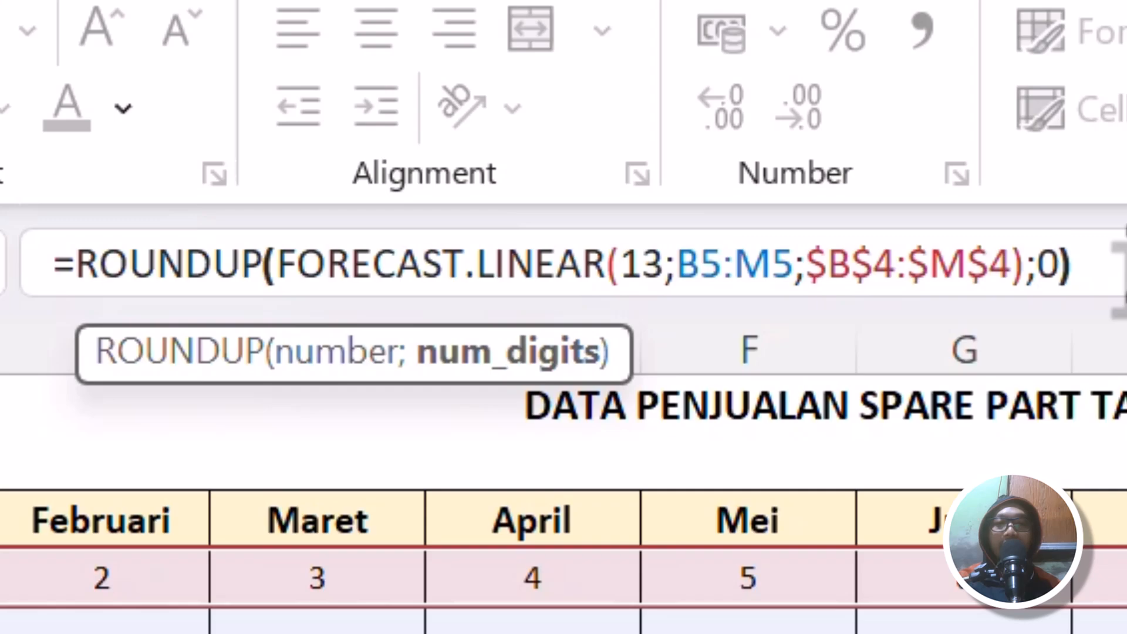
type(")")
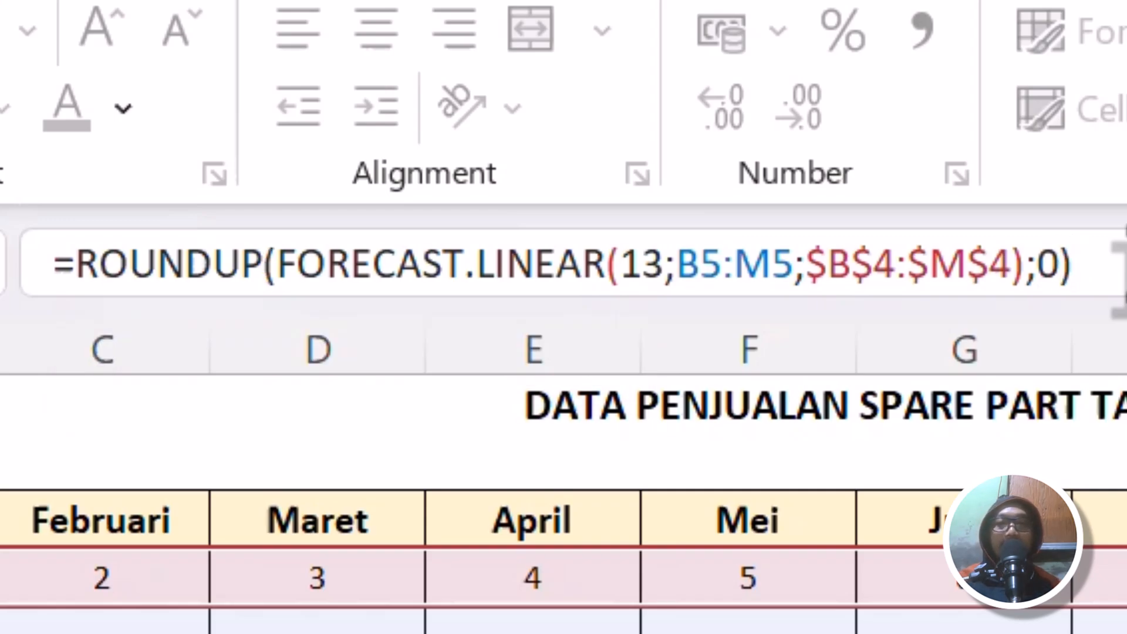
key("Return")
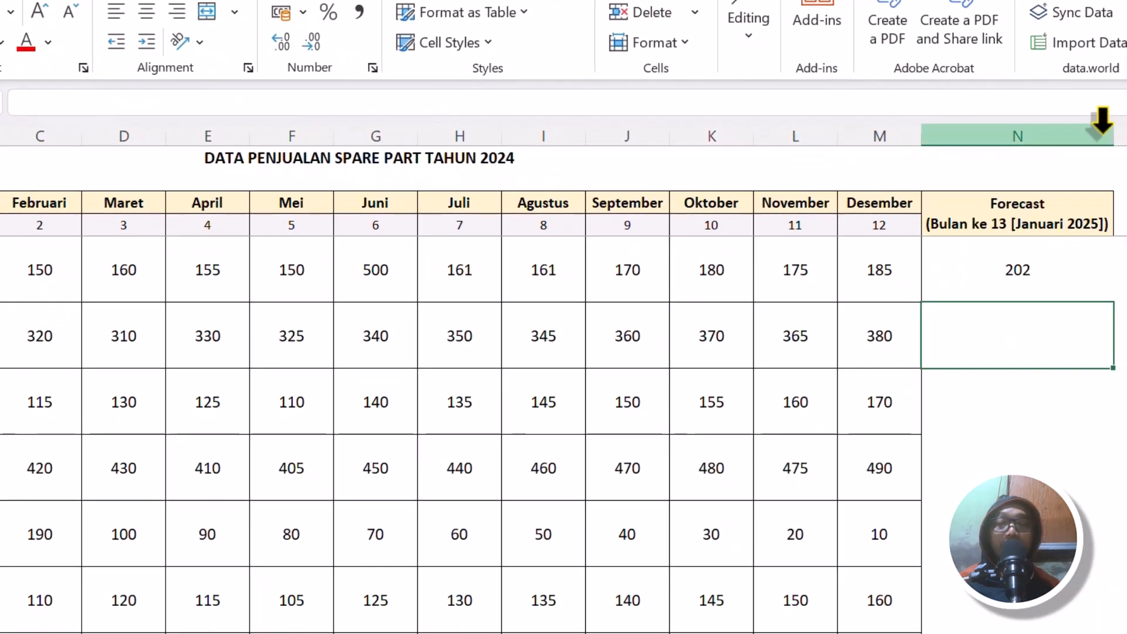
Fill the N5 ROUNDUP forecast formula down the Forecast column for the remaining spare parts.
left_click(1026, 268)
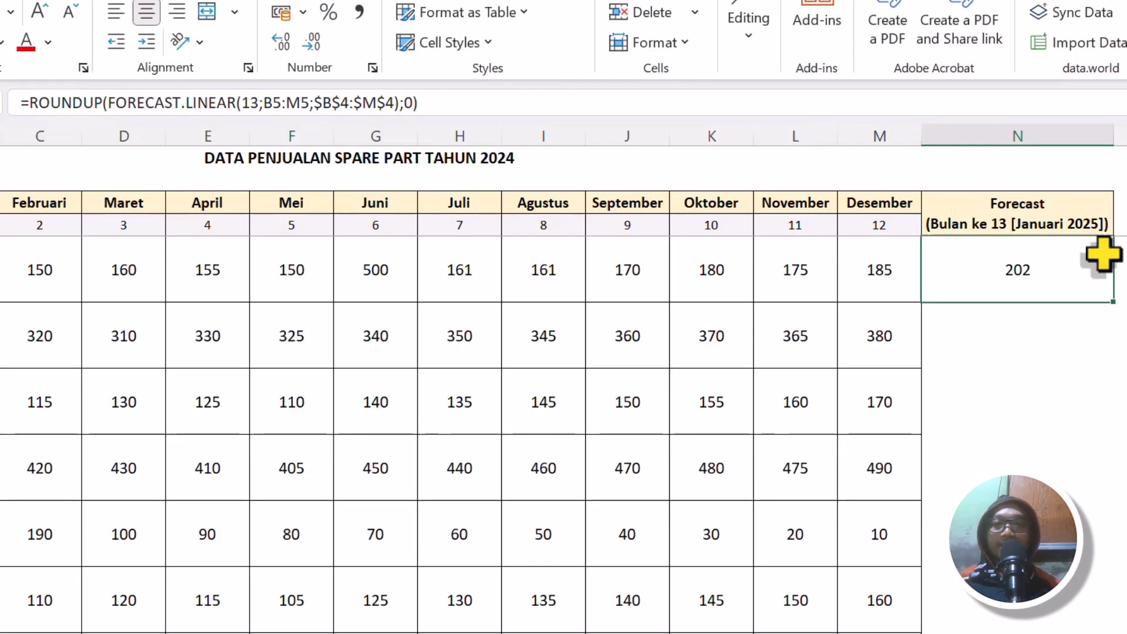
double_click(1038, 274)
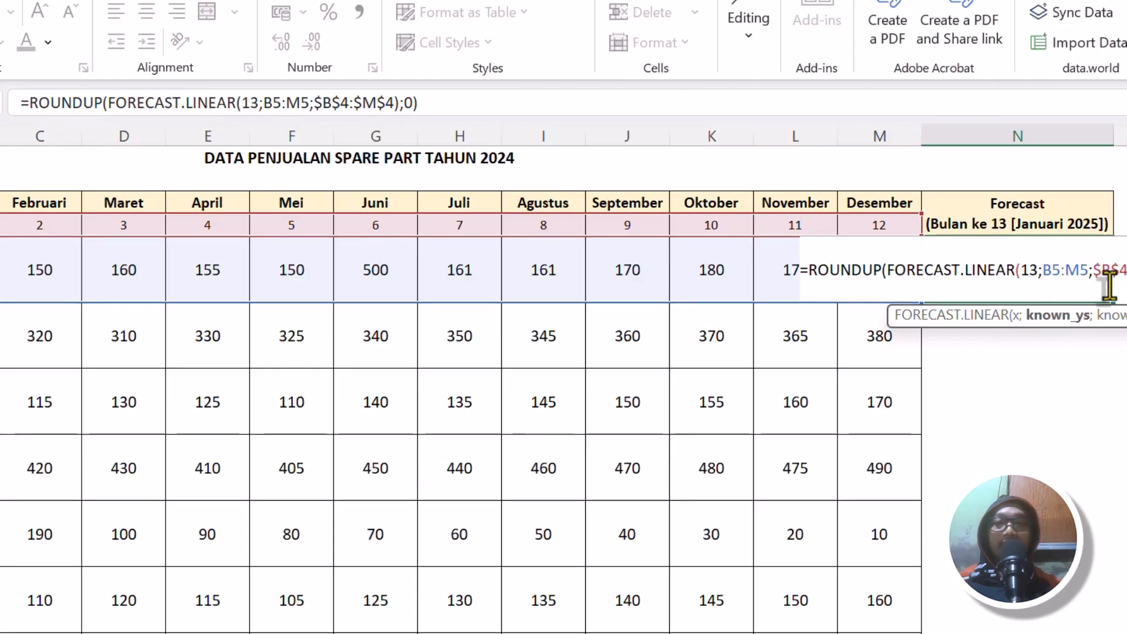
key("Escape")
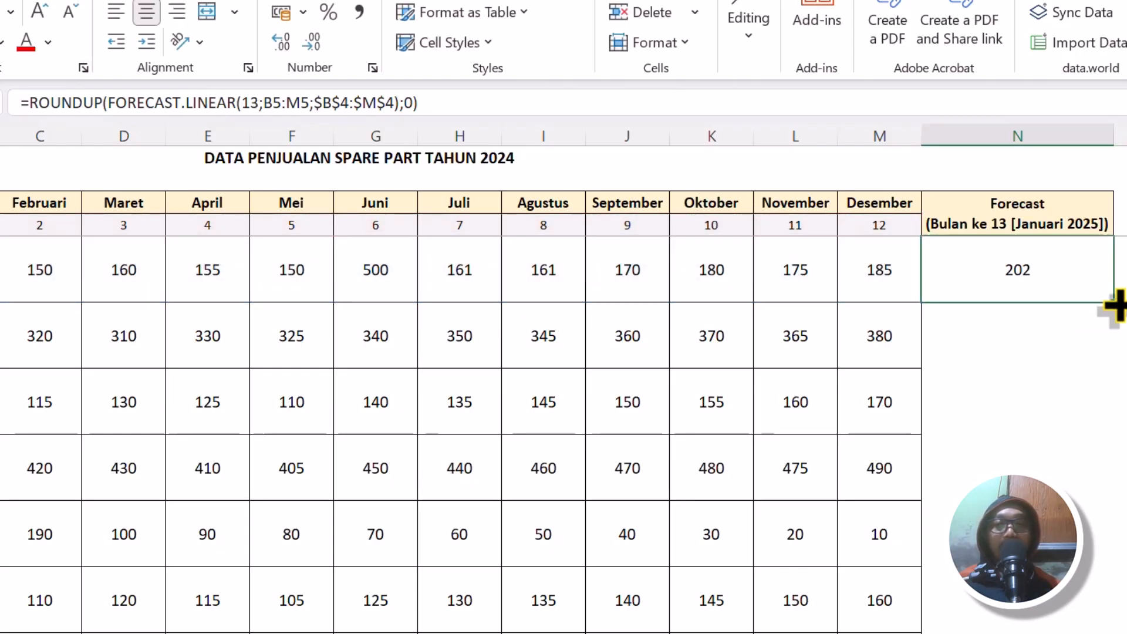
double_click(1114, 303)
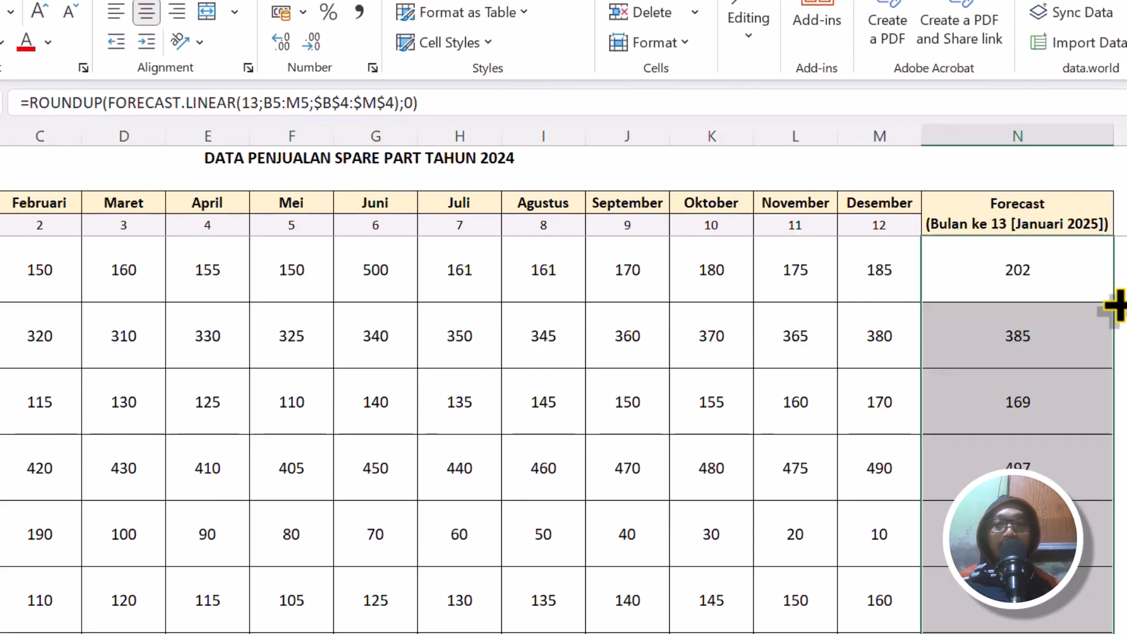
left_click(1052, 275)
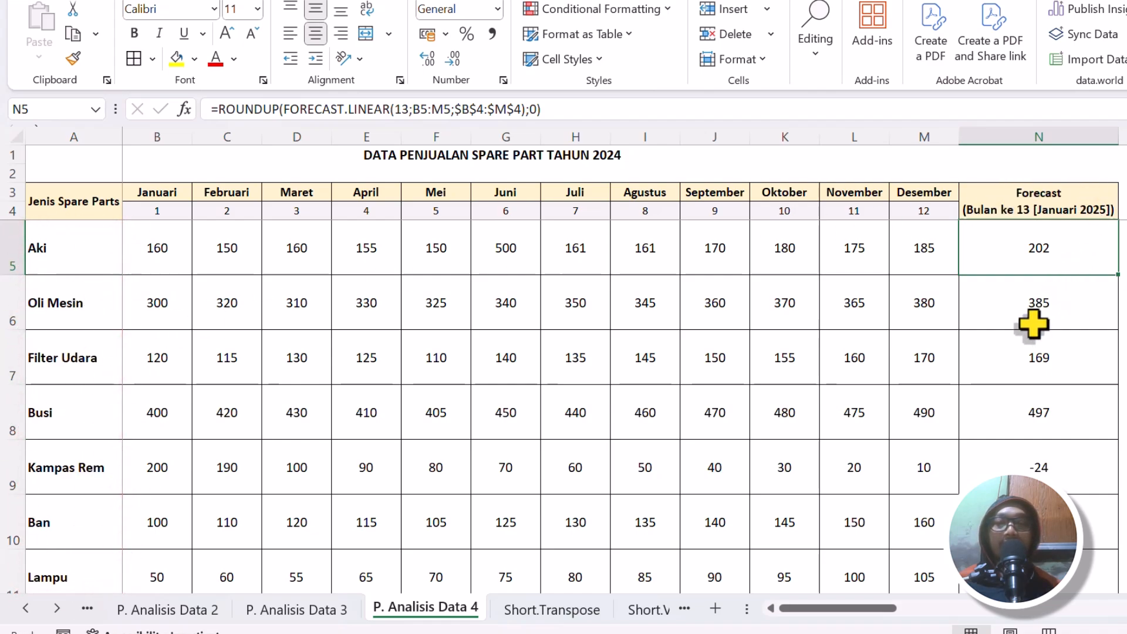
Begin an IF function in front of the ROUNDUP forecast formula for Aki in N5.
left_click(1048, 463)
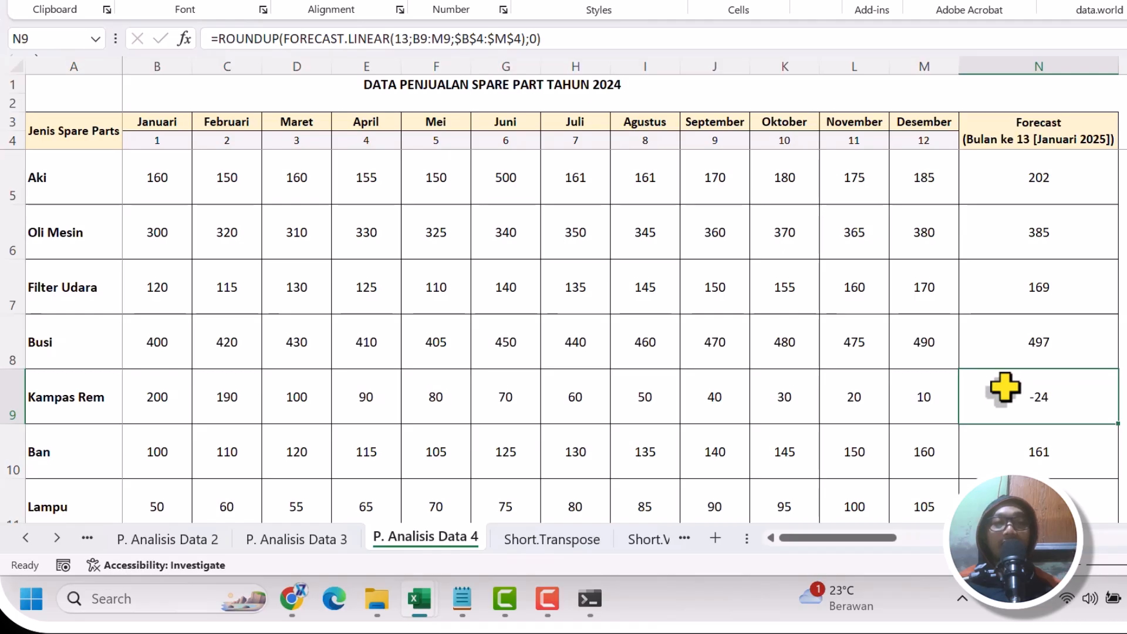
left_click(1031, 176)
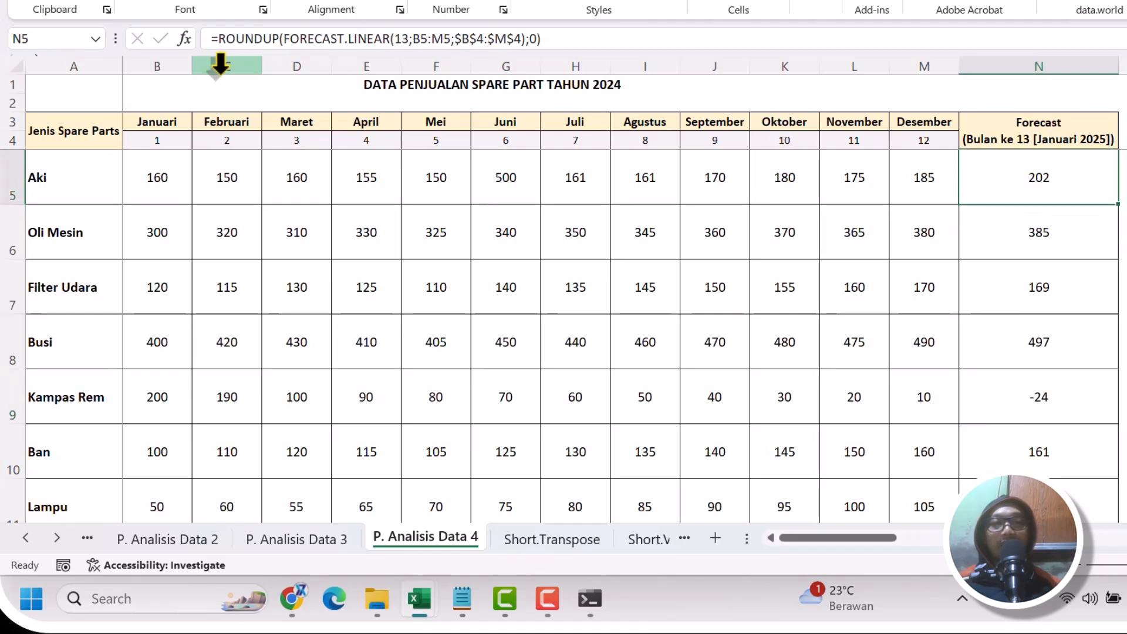
left_click(235, 40)
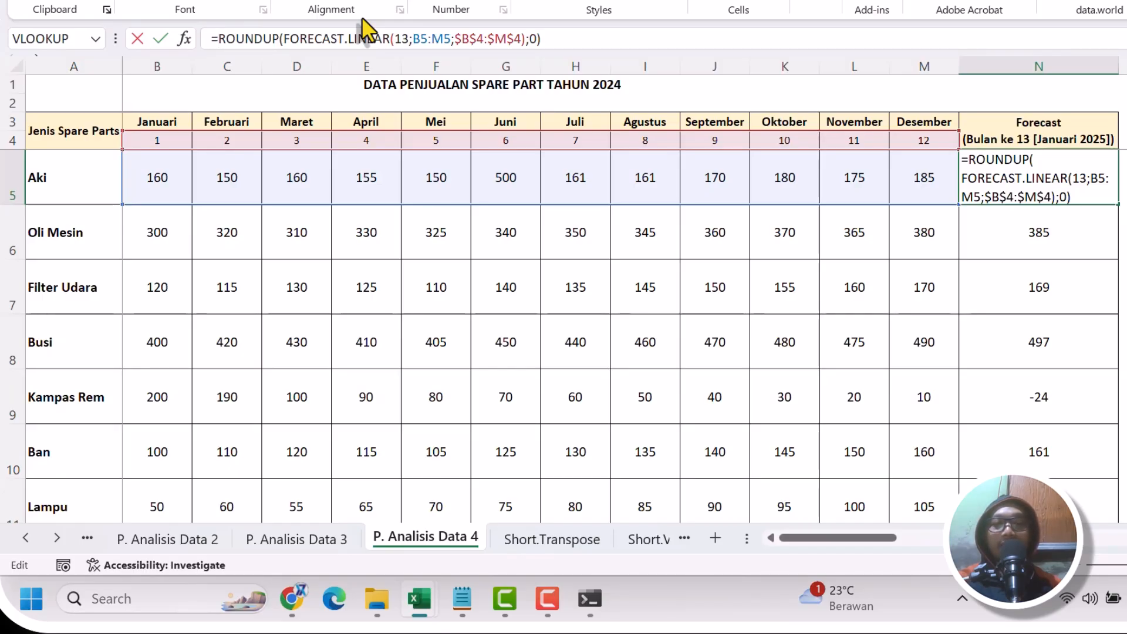
type("if")
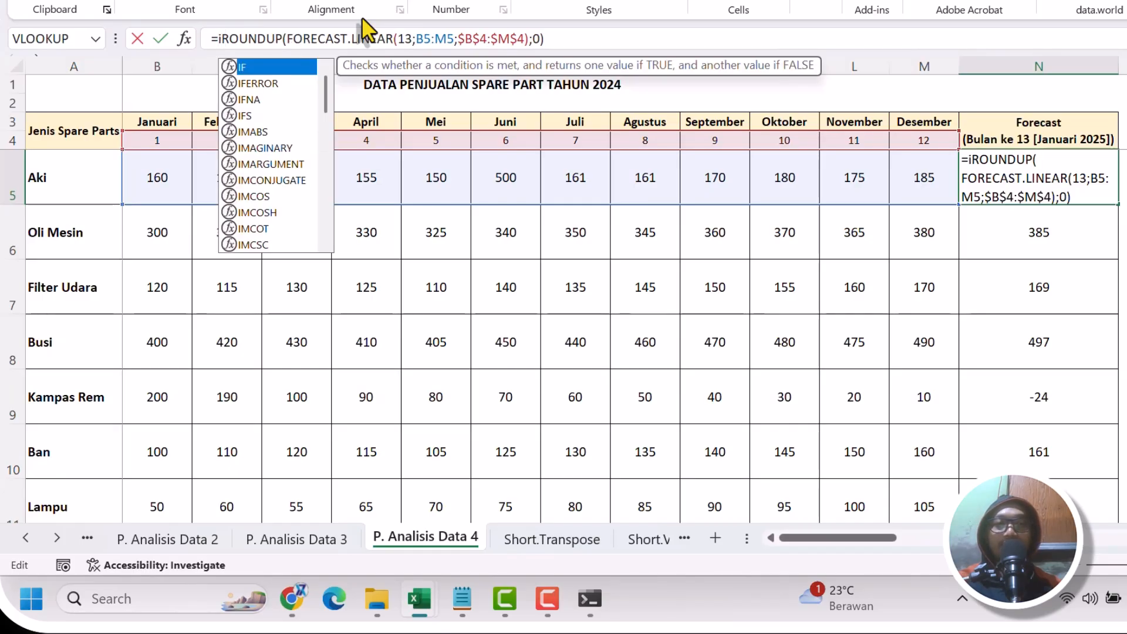
type(")")
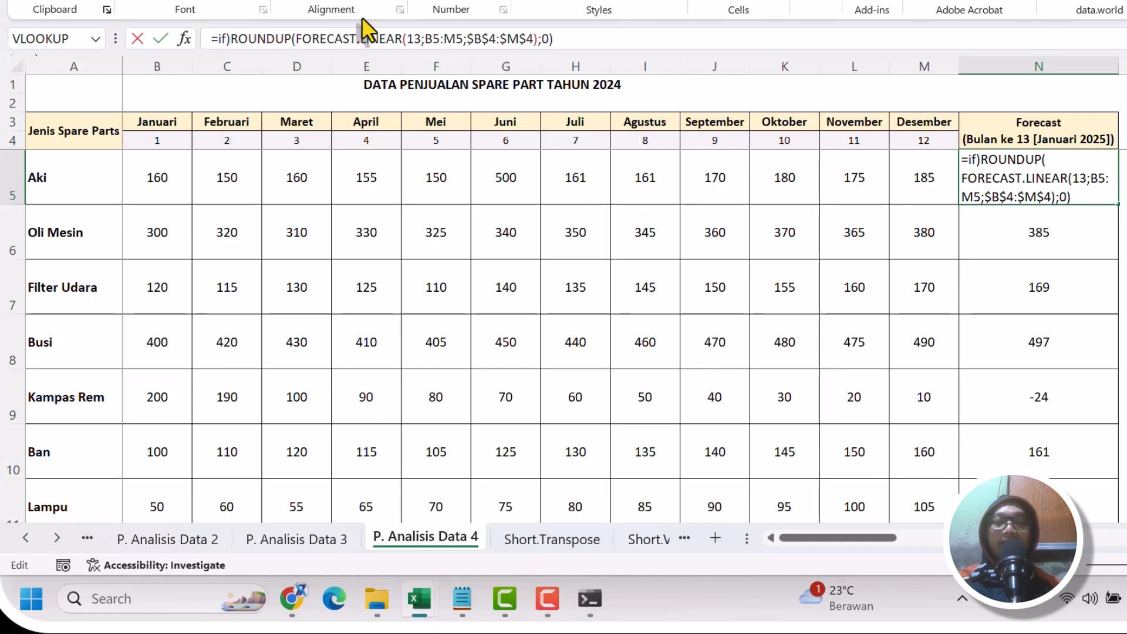
key("BackSpace")
type("(")
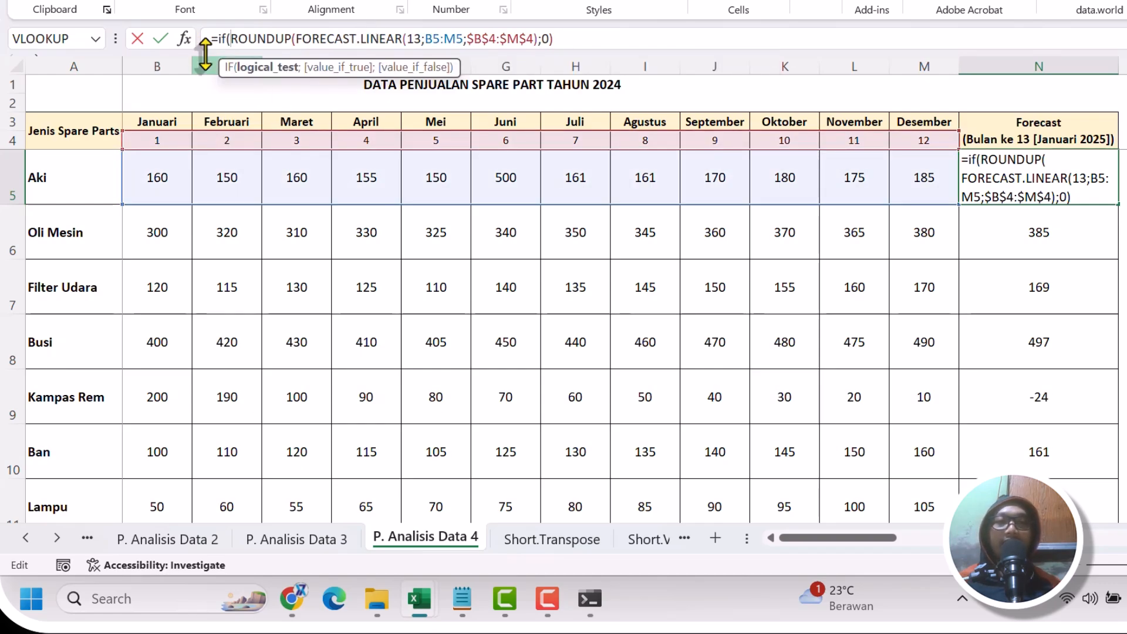
Complete the N5 IF so a ROUNDUP forecast <0 returns 0, otherwise the copied ROUNDUP(FORECAST.LINEAR(13;B5:M5;$B$4:$M$4);0) expression.
left_click_drag(230, 38, 598, 12)
key("ctrl+c")
left_click(605, 37)
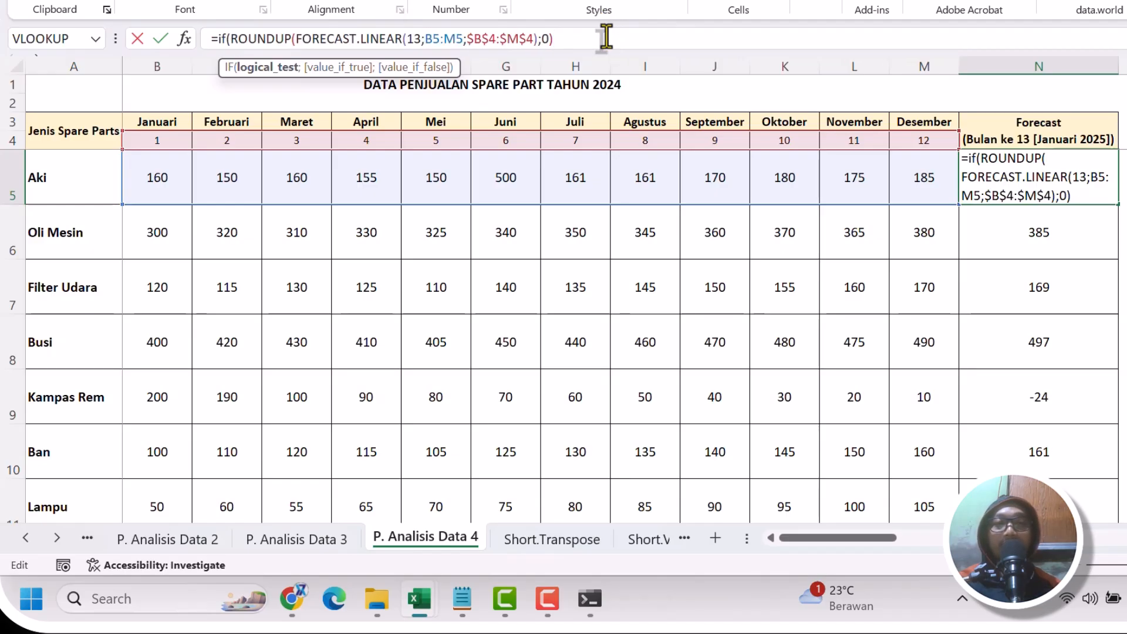
type("<0;0;")
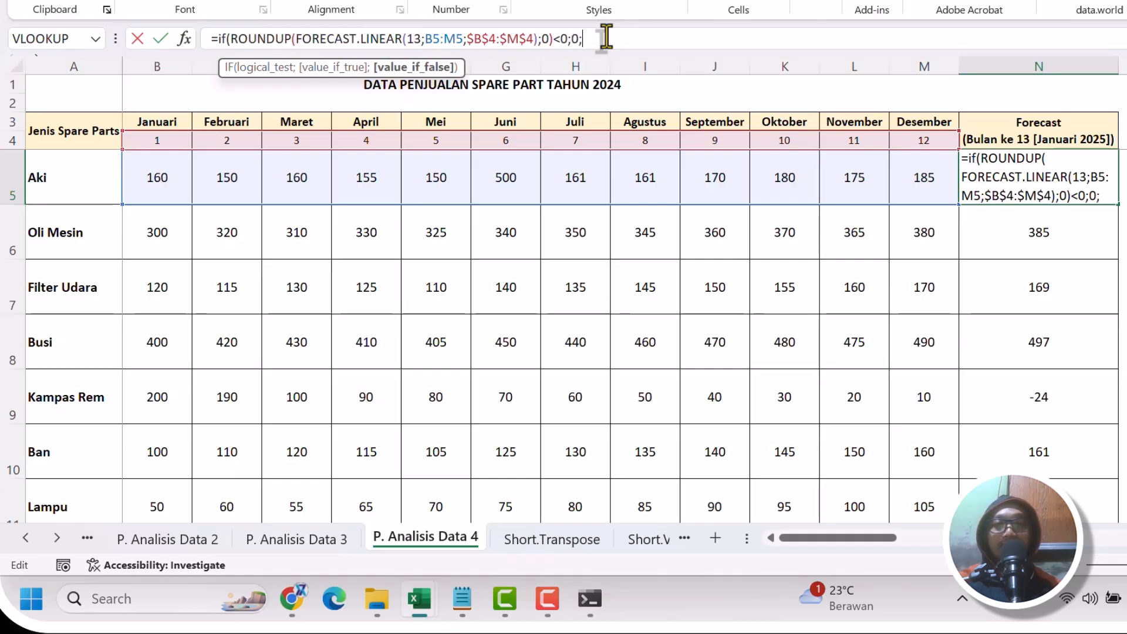
key("ctrl+v")
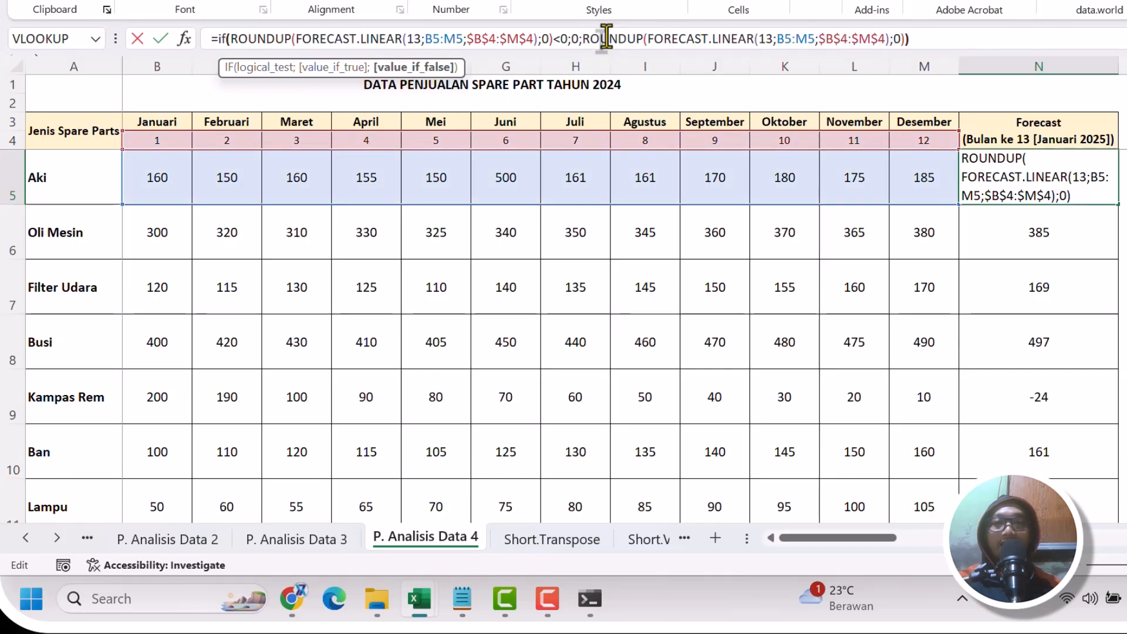
type(")")
key("Return")
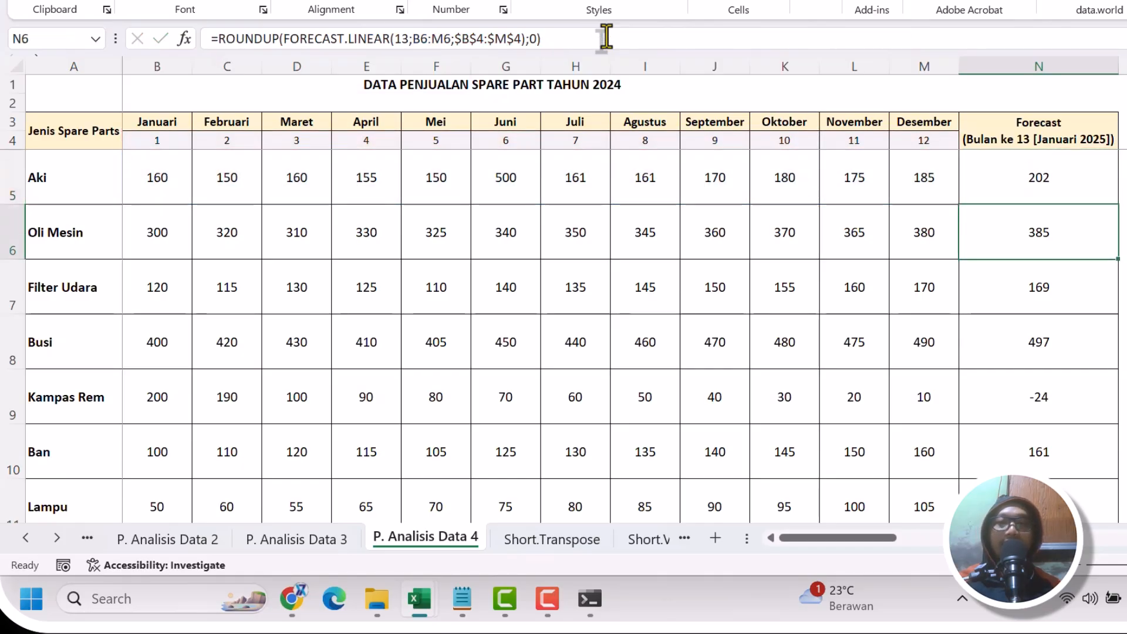
Fill the IF forecast formula from N5 down the Forecast column through the Lampu row.
left_click(1102, 187)
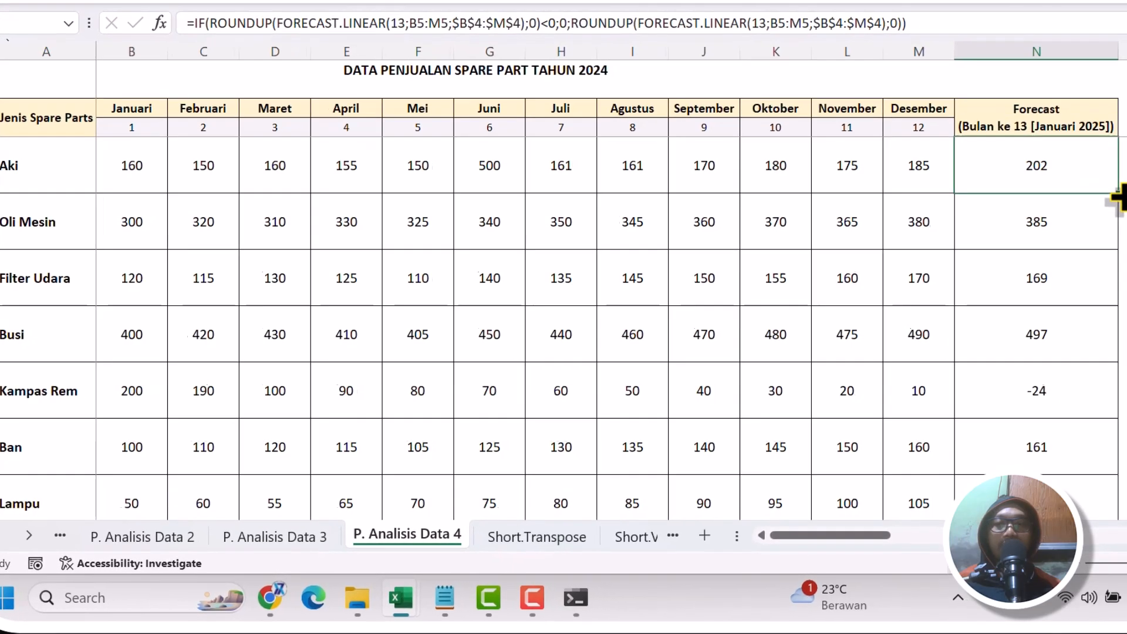
double_click(1115, 202)
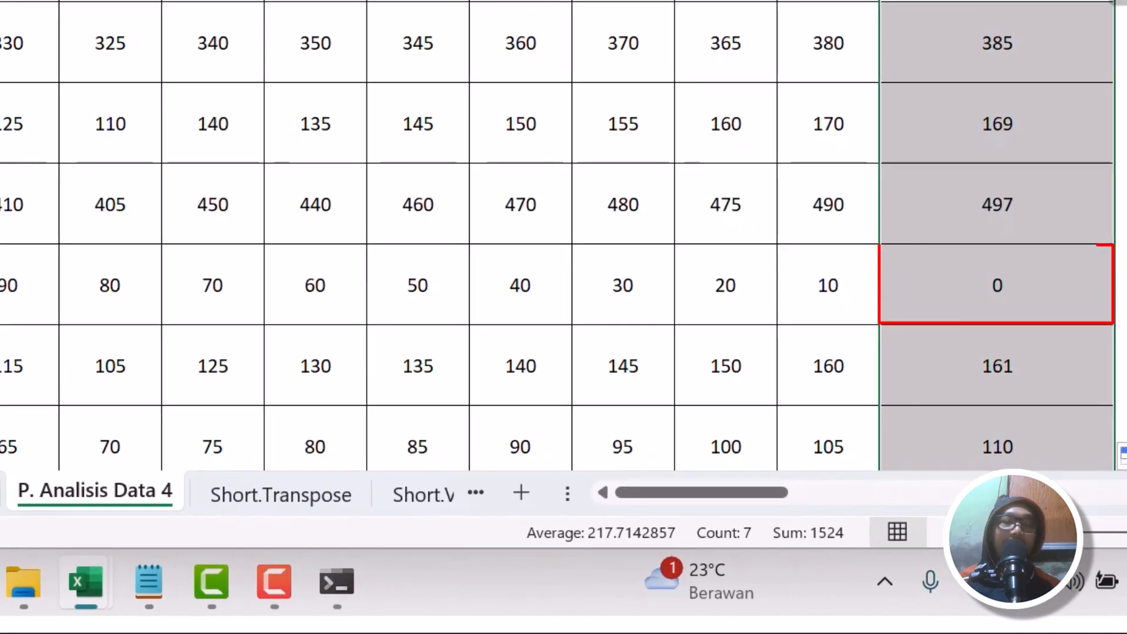
left_click(1048, 26)
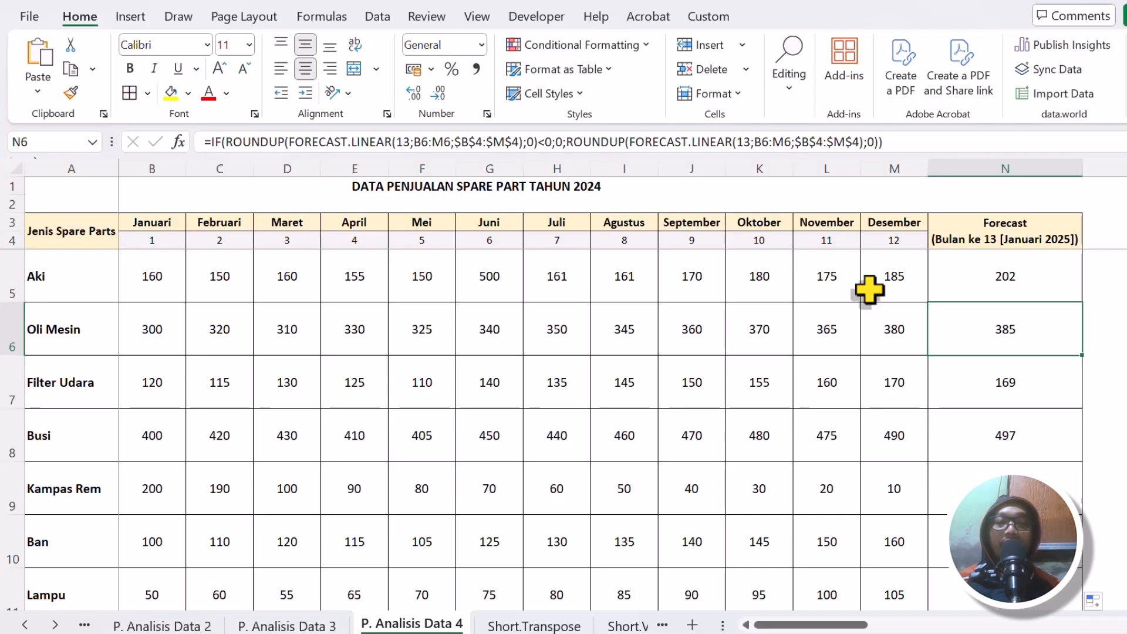
scroll(869, 288, "down", 2)
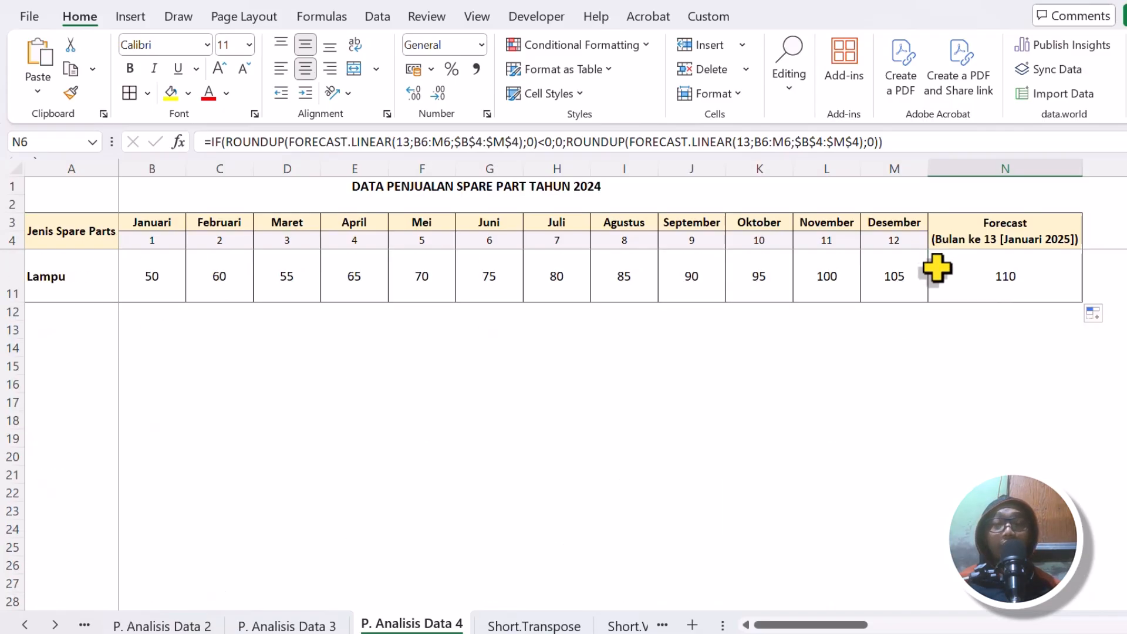
scroll(880, 279, "up", 2)
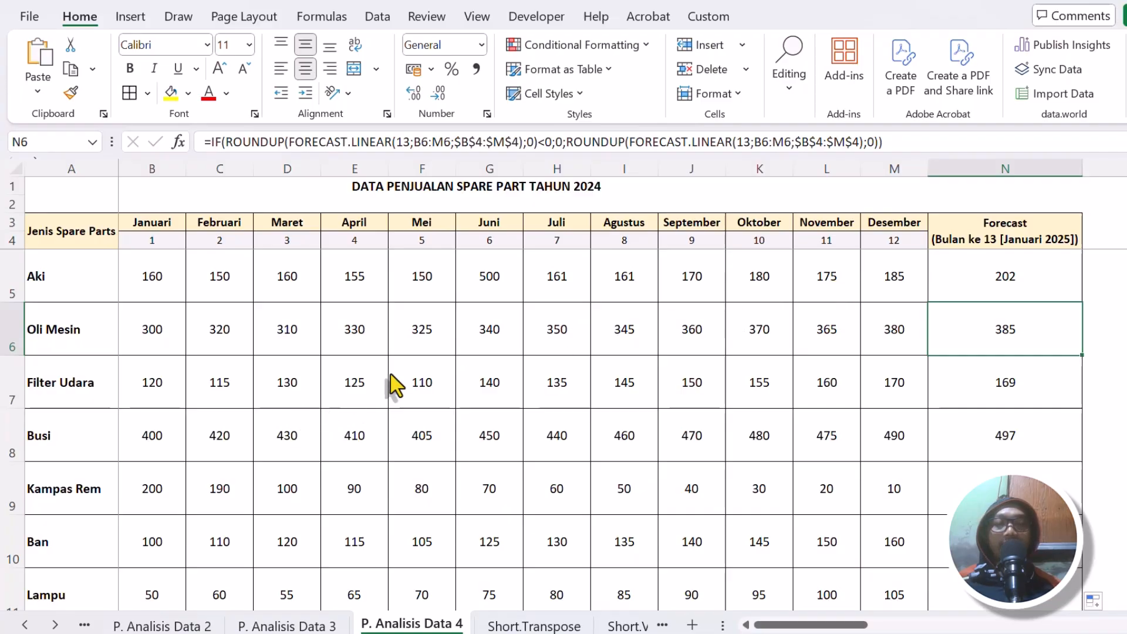
Check the Analisis Tren functions on the Detail Materi sheet and return to the P. Analisis Data 4 sheet.
left_click(25, 625)
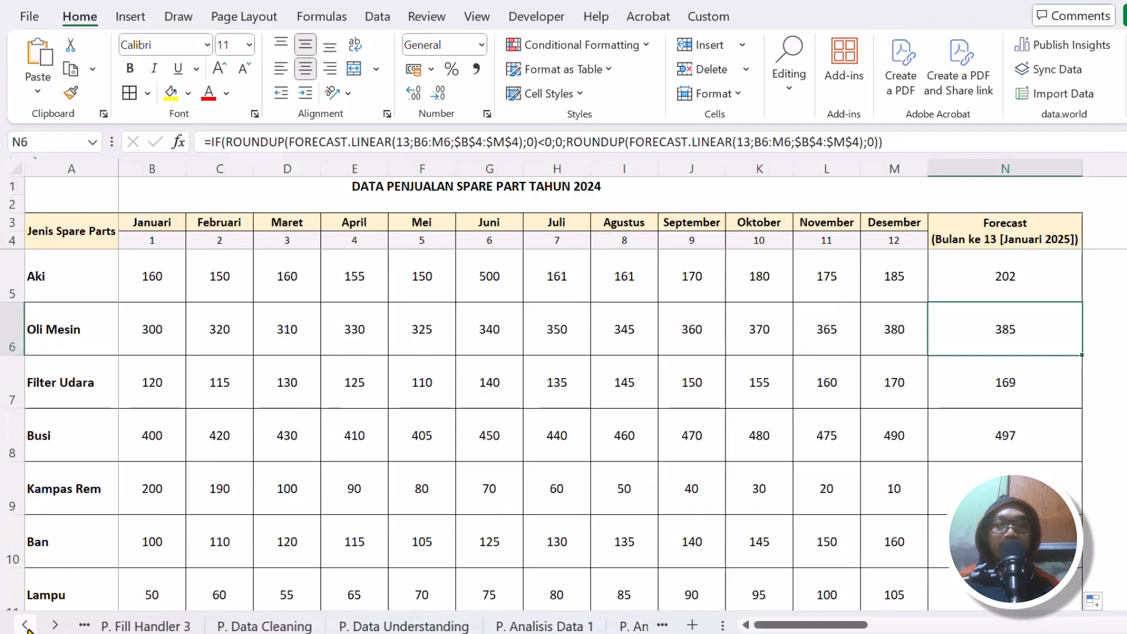
left_click(210, 625)
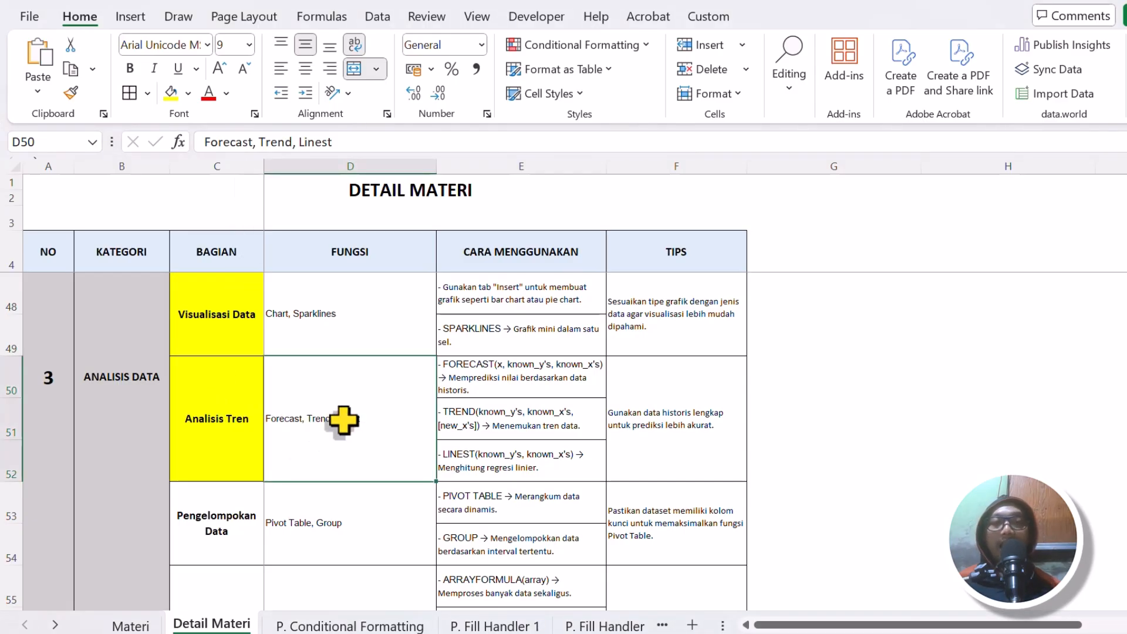
left_click(55, 625)
left_click(55, 625)
left_click(55, 625)
left_click(55, 626)
left_click(55, 625)
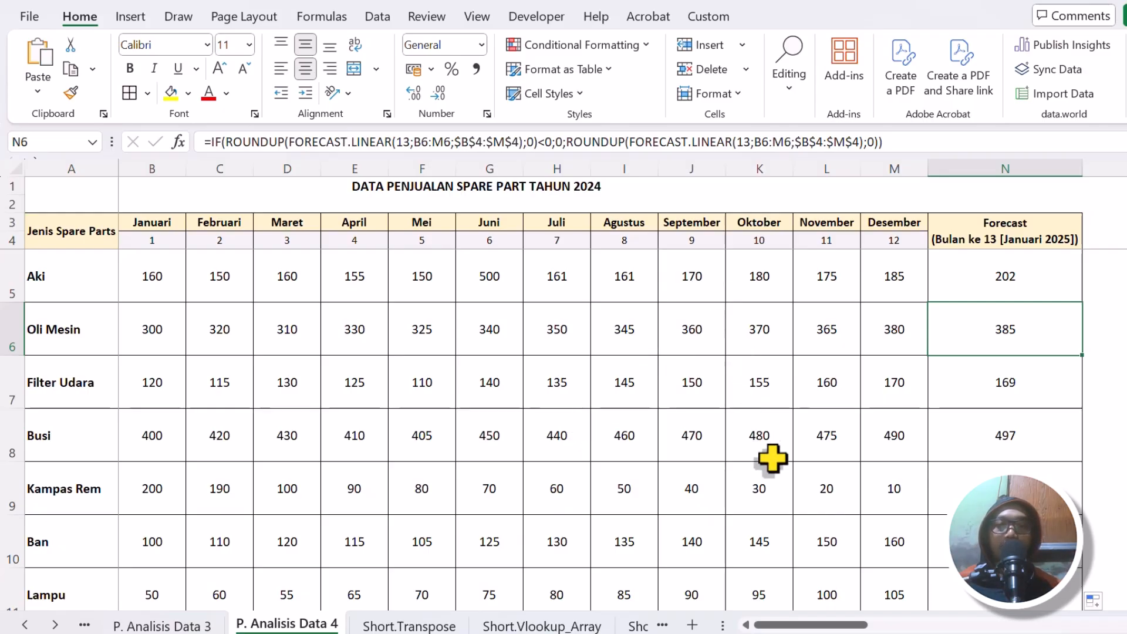
Enter the header Trend in O3 and format it like the existing month headers.
left_click_drag(828, 631, 965, 625)
left_click(712, 234)
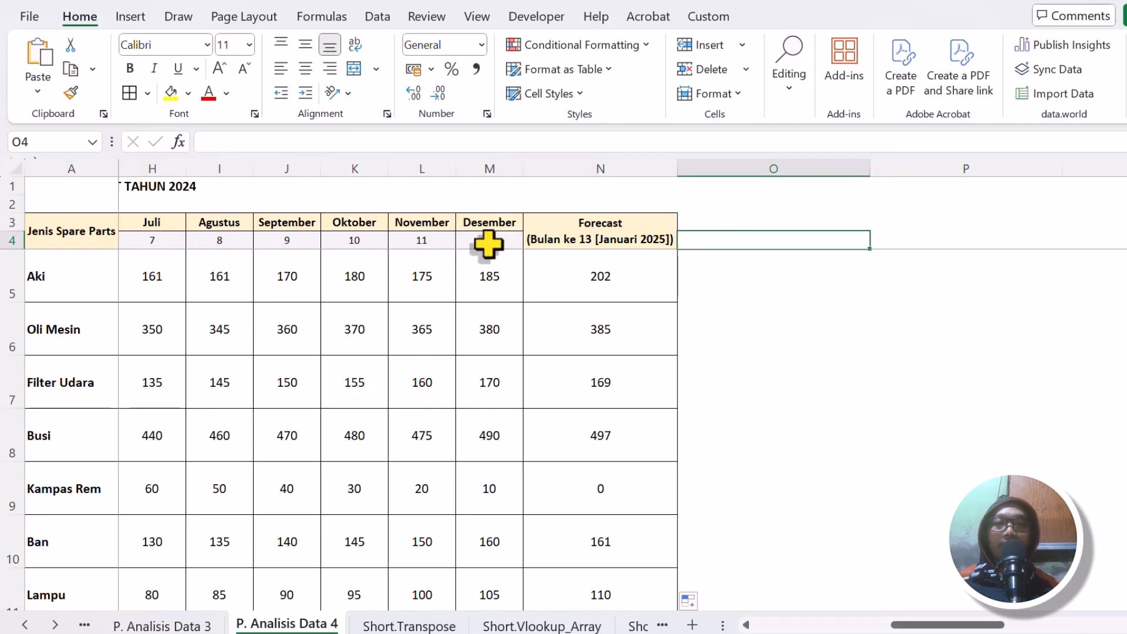
left_click(710, 205)
left_click(710, 220)
type("Trend")
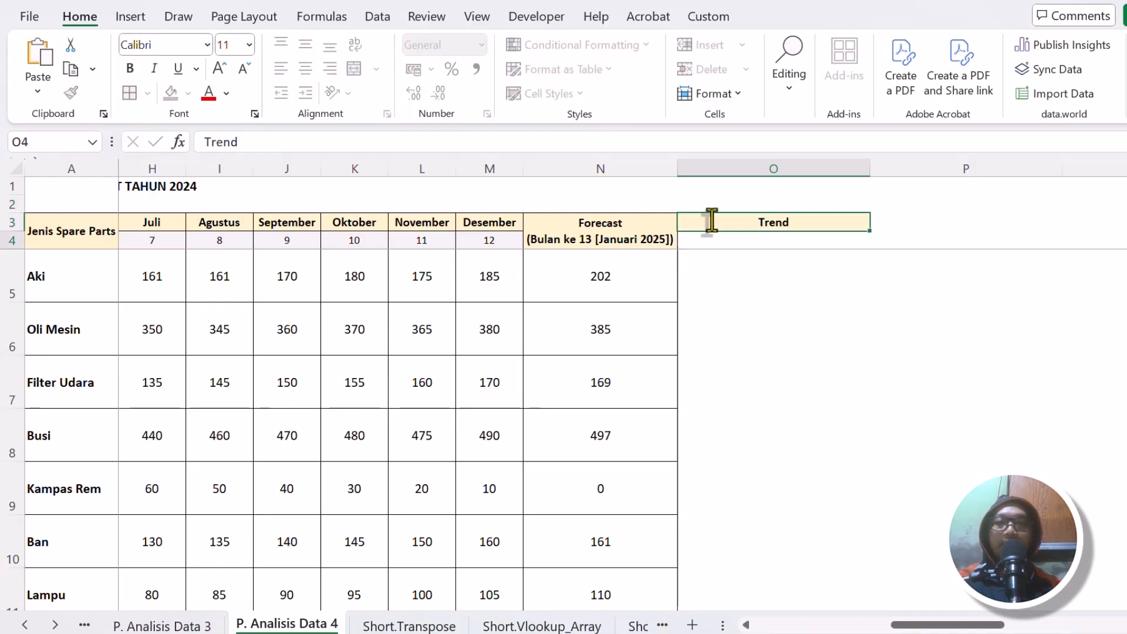
left_click_drag(722, 220, 1074, 224)
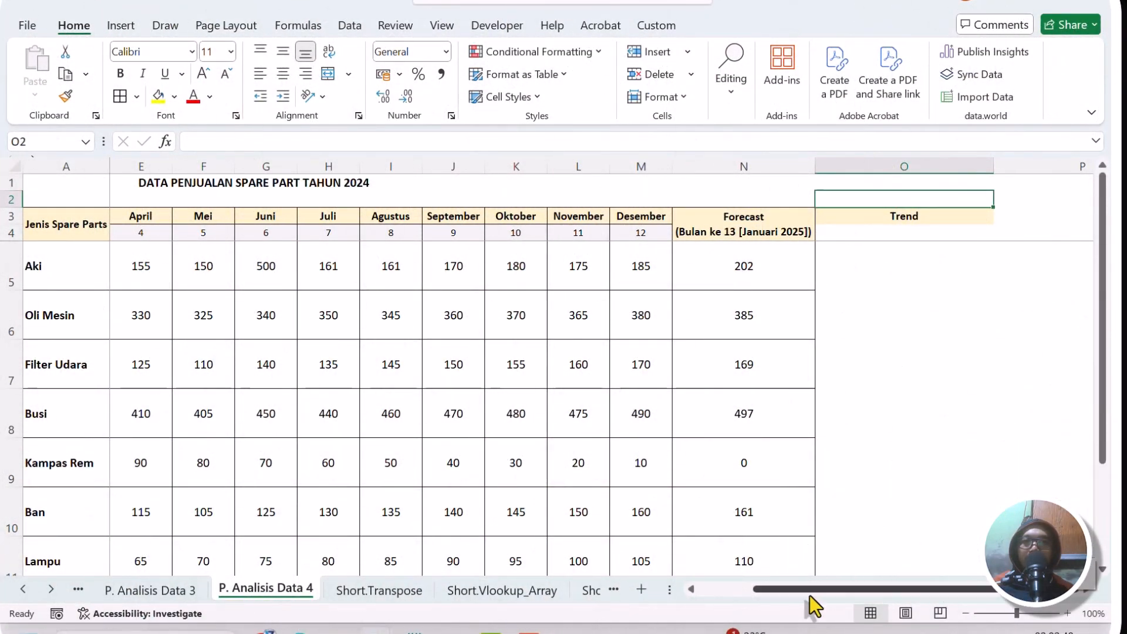
Merge and center the Trend header across O3:Q3 and narrow columns O to Q to equal widths.
scroll(810, 595, "left", 1)
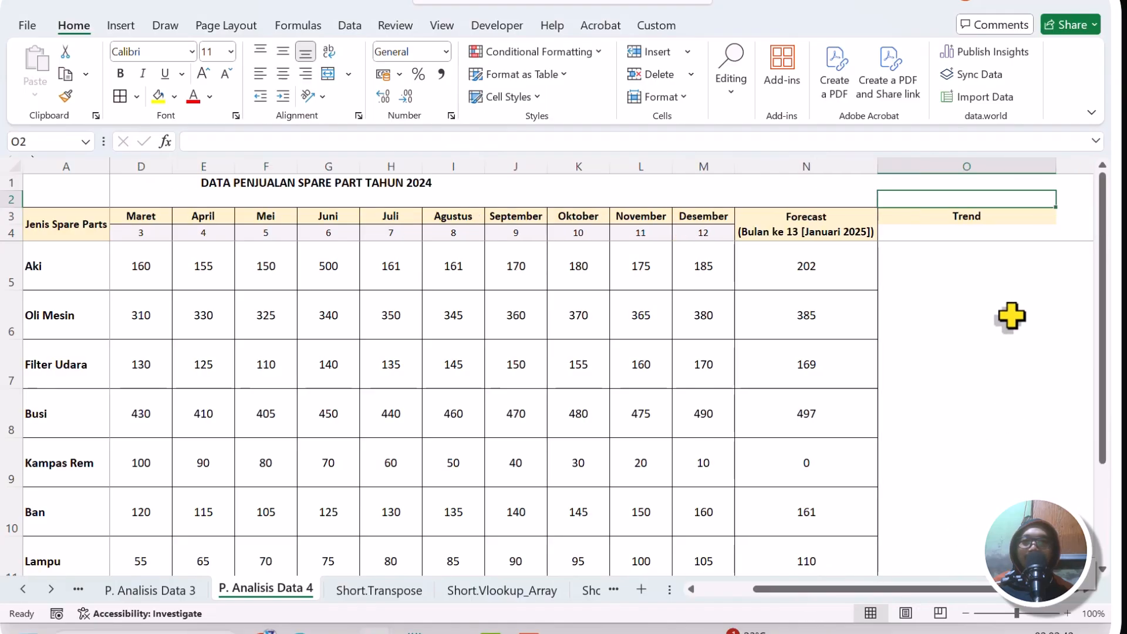
left_click_drag(1056, 164, 939, 216)
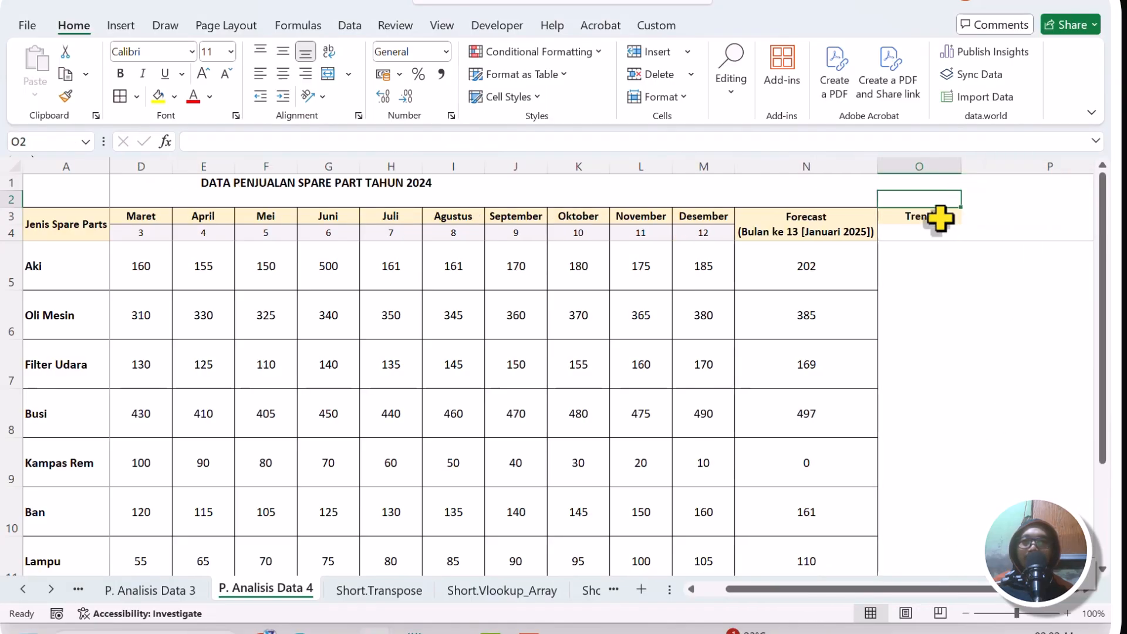
left_click(939, 217)
scroll(1104, 205, "right", 1)
left_click_drag(1107, 205, 910, 220)
left_click(328, 74)
left_click_drag(699, 164, 807, 170)
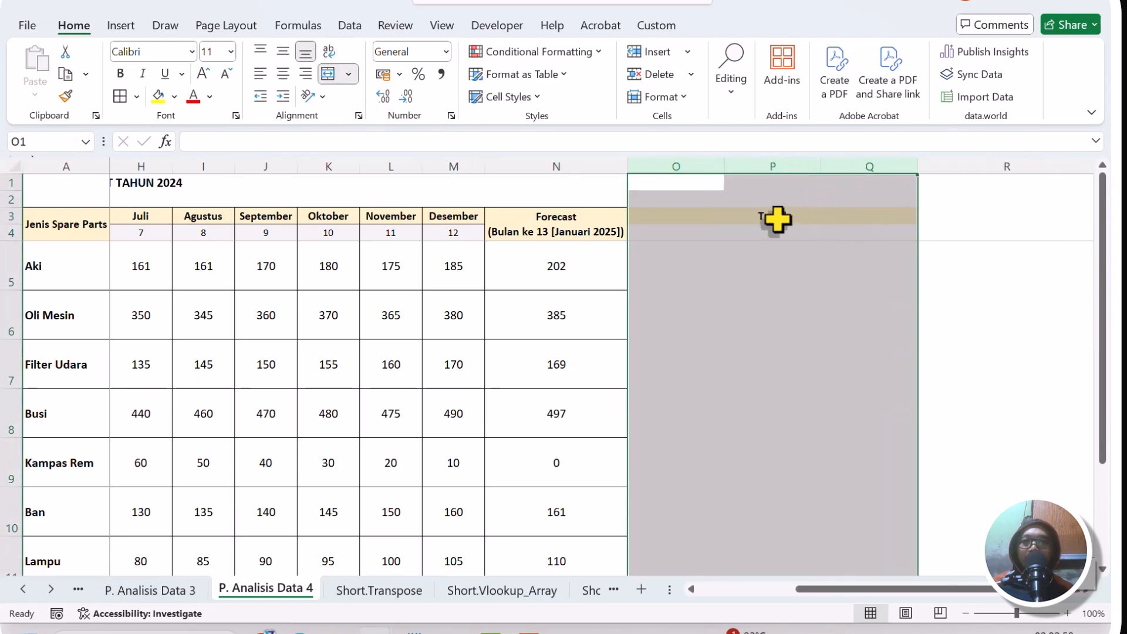
left_click_drag(728, 165, 684, 174)
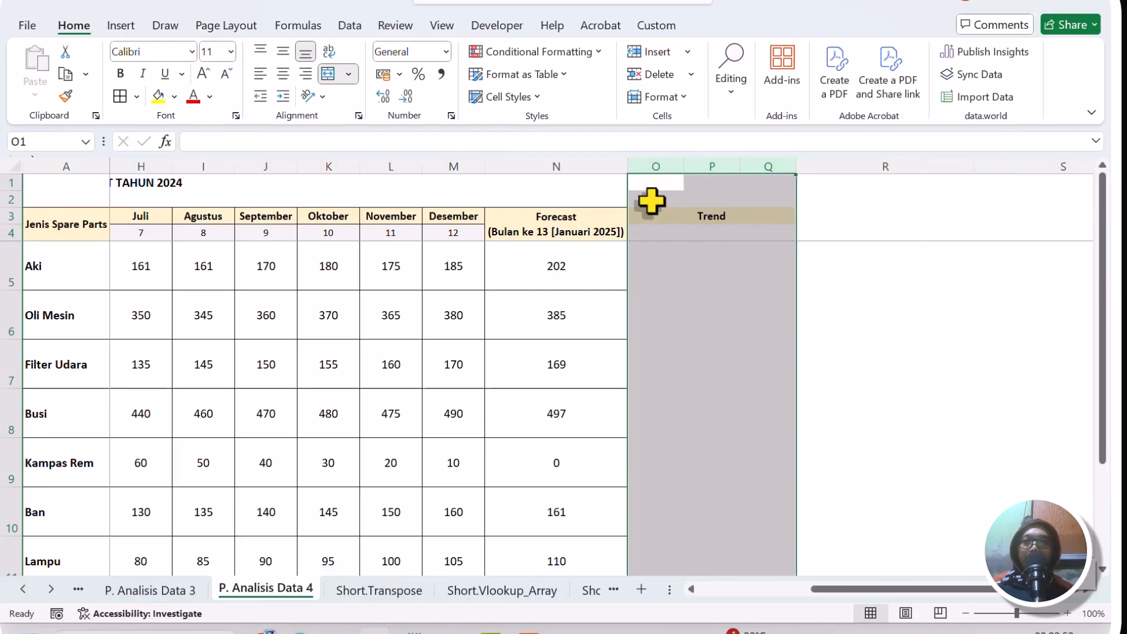
Apply all borders to the whole sales table, including the new Trend columns.
left_click(363, 299)
key("ctrl+a")
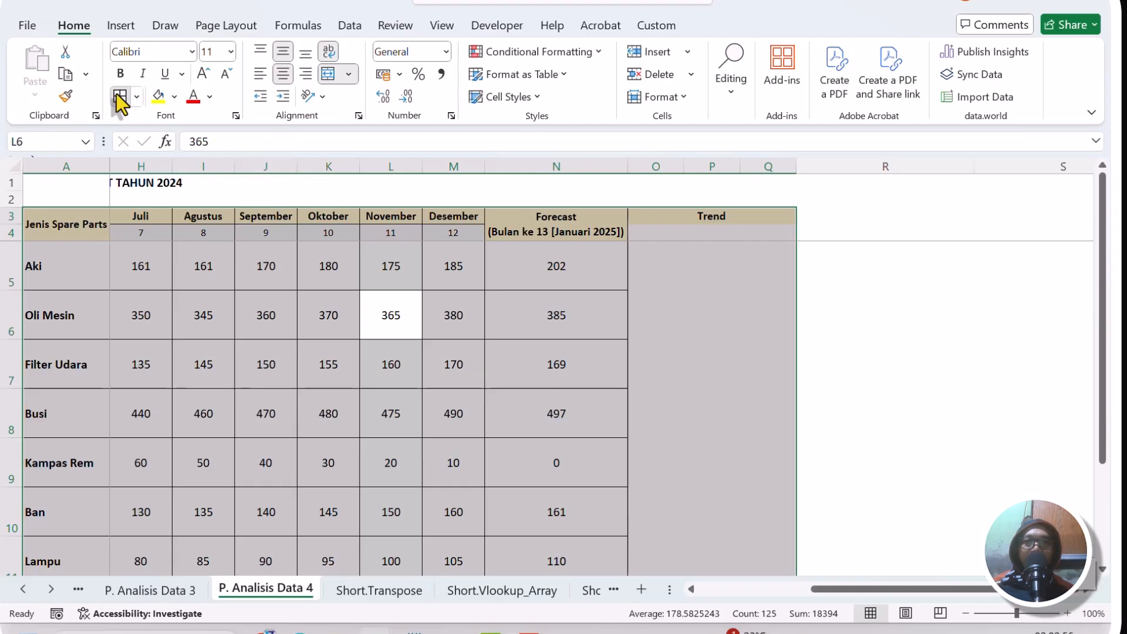
left_click(121, 96)
key("Right")
key("Right")
left_click(663, 274)
left_click(665, 221)
left_click(666, 234)
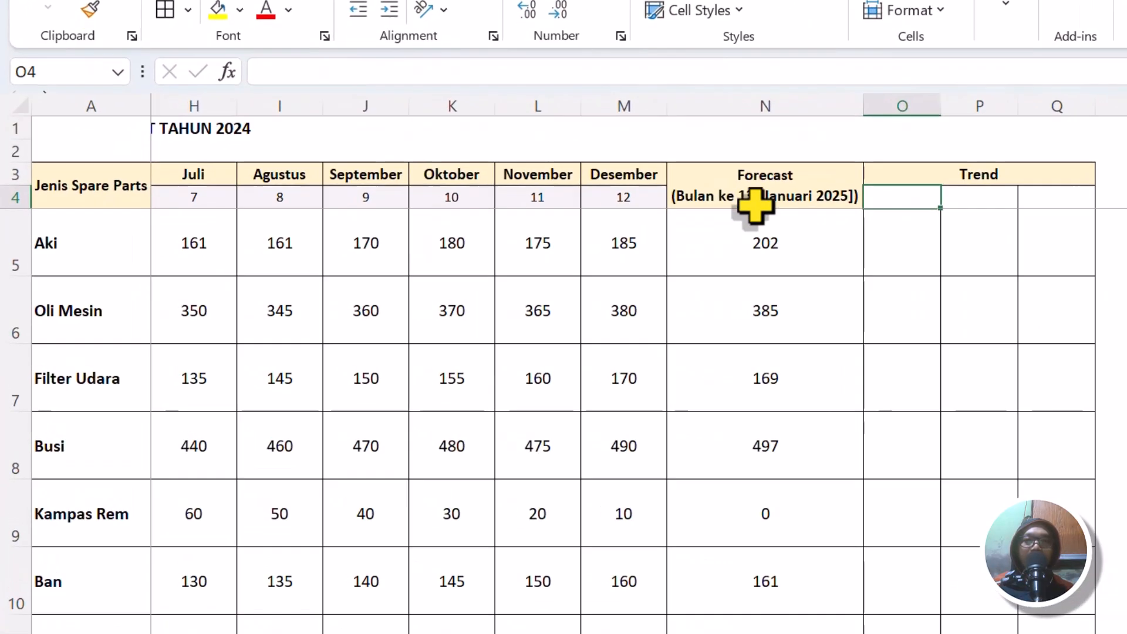
Copy the month number cell M4 into O4 under Trend and change its value to 13.
left_click(624, 197)
key("ctrl+c")
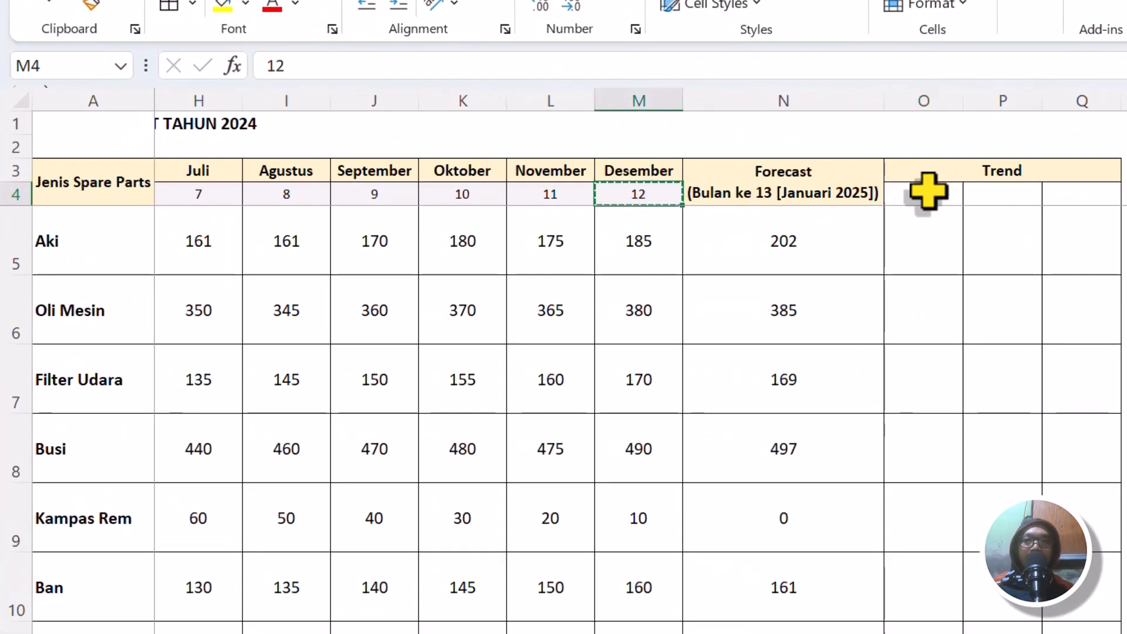
left_click(903, 197)
key("ctrl+v")
double_click(907, 197)
key("BackSpace")
type("3")
key("Return")
key("Up")
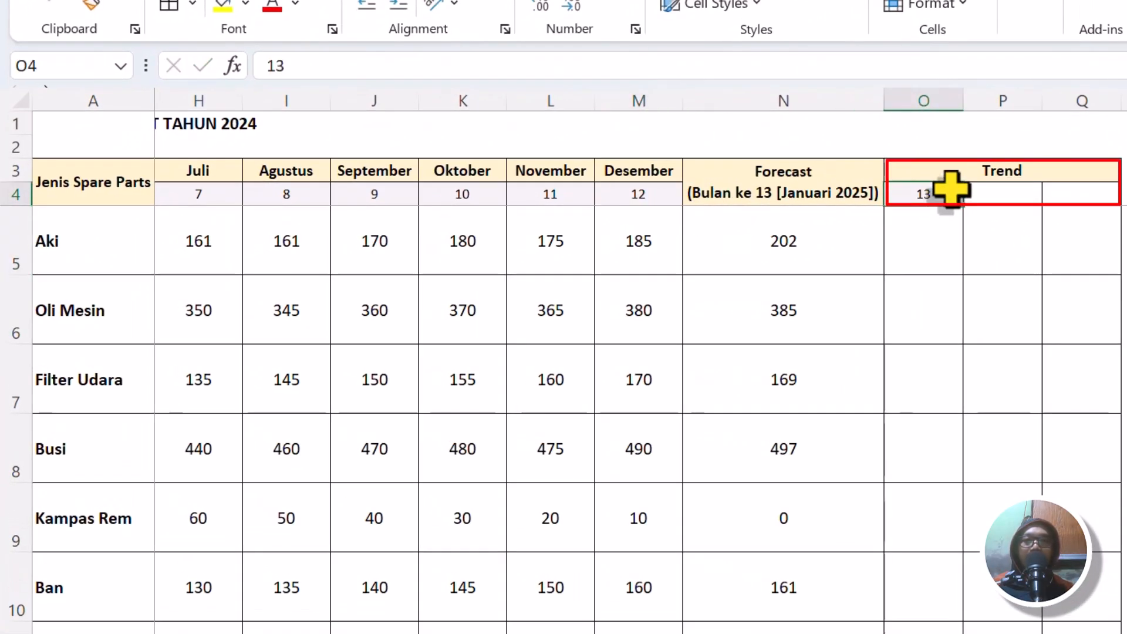
Copy the O4 month number cell into P4 and set its value to 14.
key("ctrl+c")
left_click(979, 199)
key("ctrl+v")
type("14")
left_click(1054, 225)
Copy the P4 month number cell into Q4 and change its value to 15.
left_click(1028, 196)
key("ctrl+c")
left_click(1058, 199)
key("ctrl+v")
key("F2")
key("BackSpace")
type("5")
left_click(1049, 230)
left_click(998, 230)
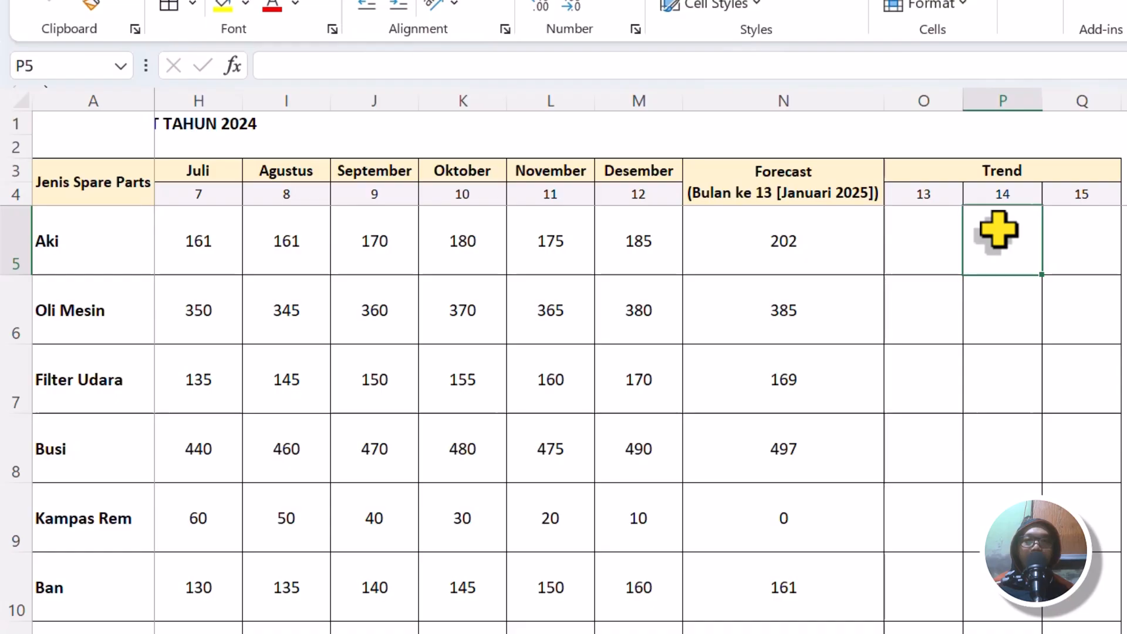
Start a TREND formula in O5 using Aki's monthly sales as known ys, with column-locked references $B5:$M5.
left_click(936, 229)
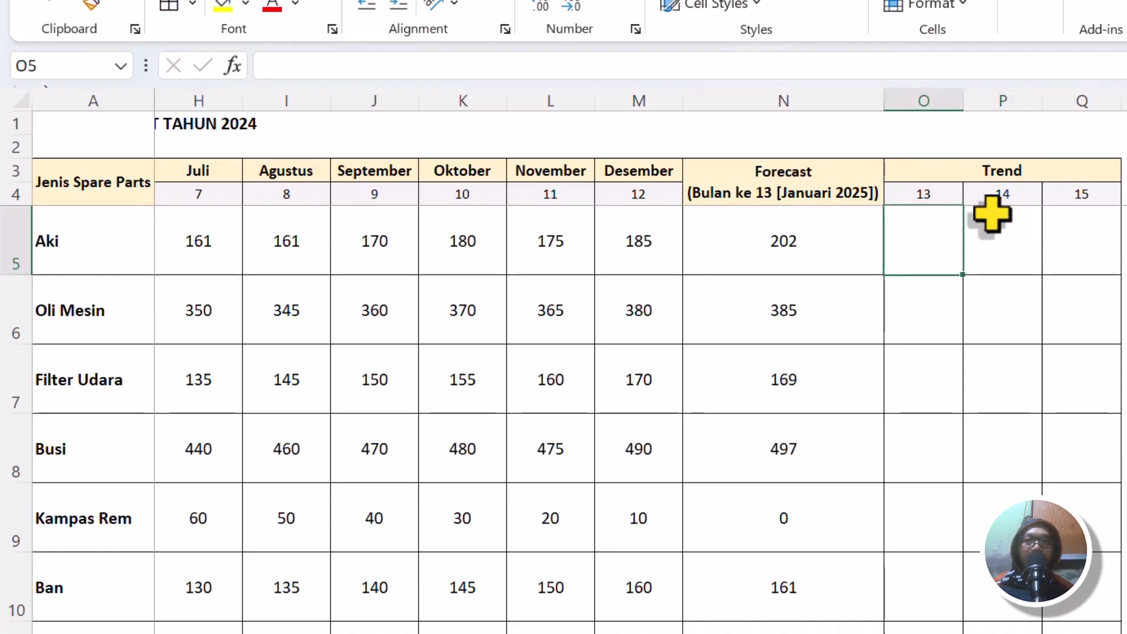
type("=Tren")
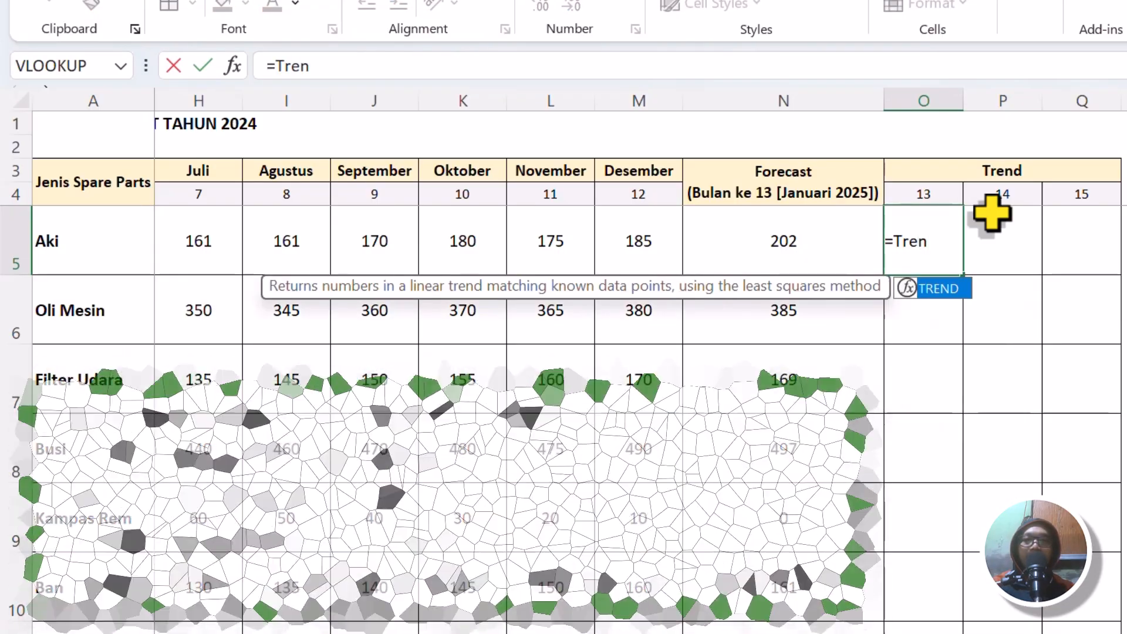
key("Tab")
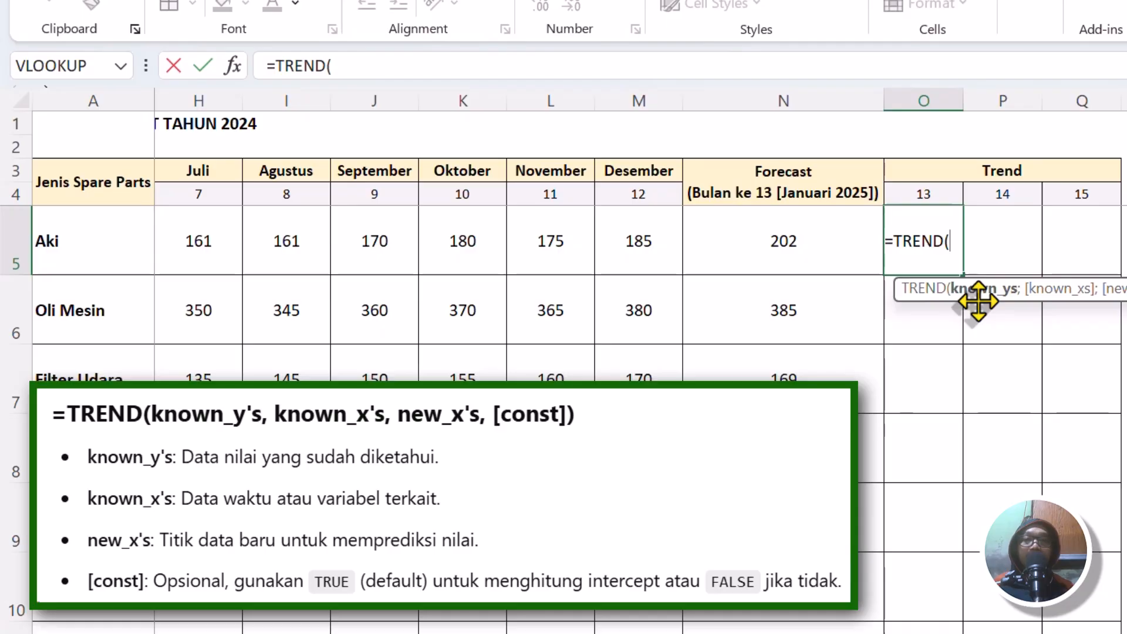
scroll(636, 281, "left", 1)
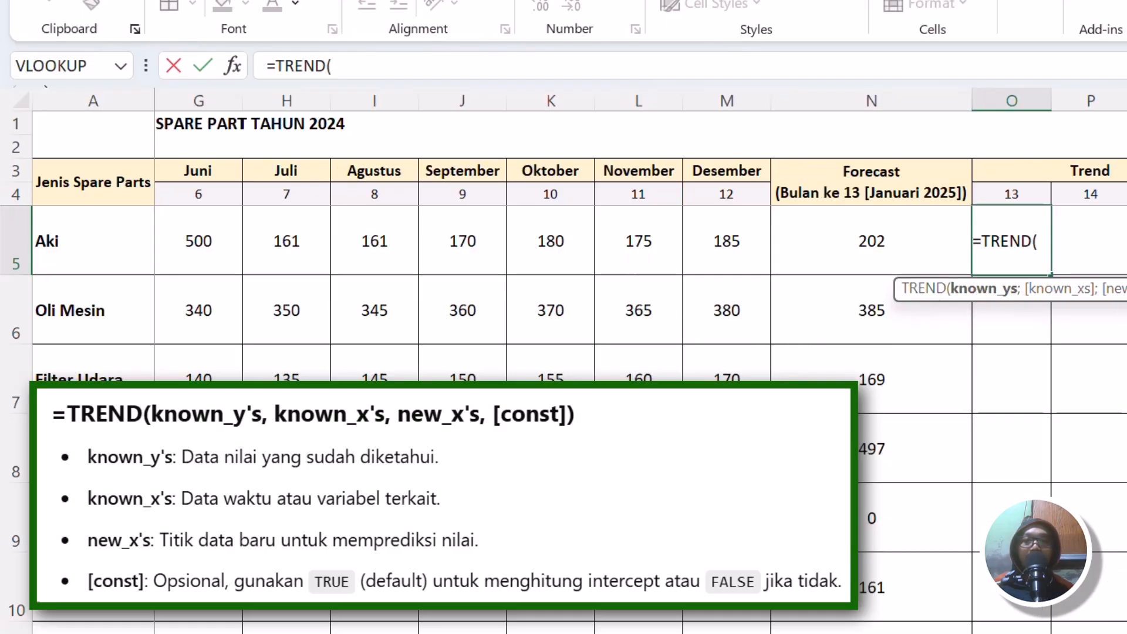
scroll(639, 293, "left", 5)
left_click_drag(188, 239, 1121, 233)
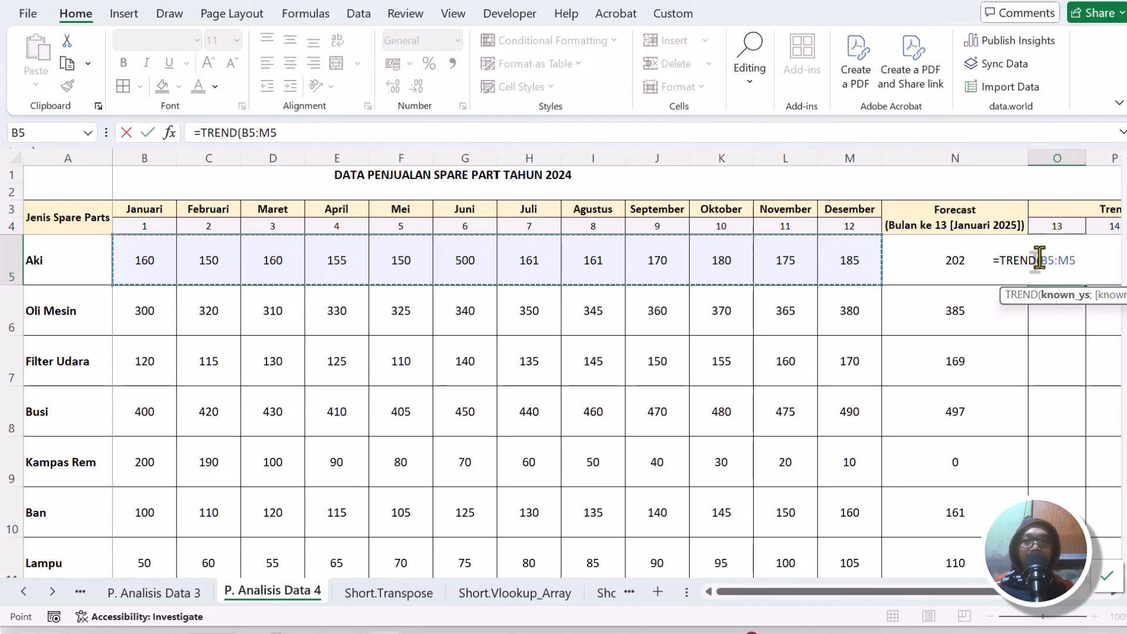
left_click(1060, 260)
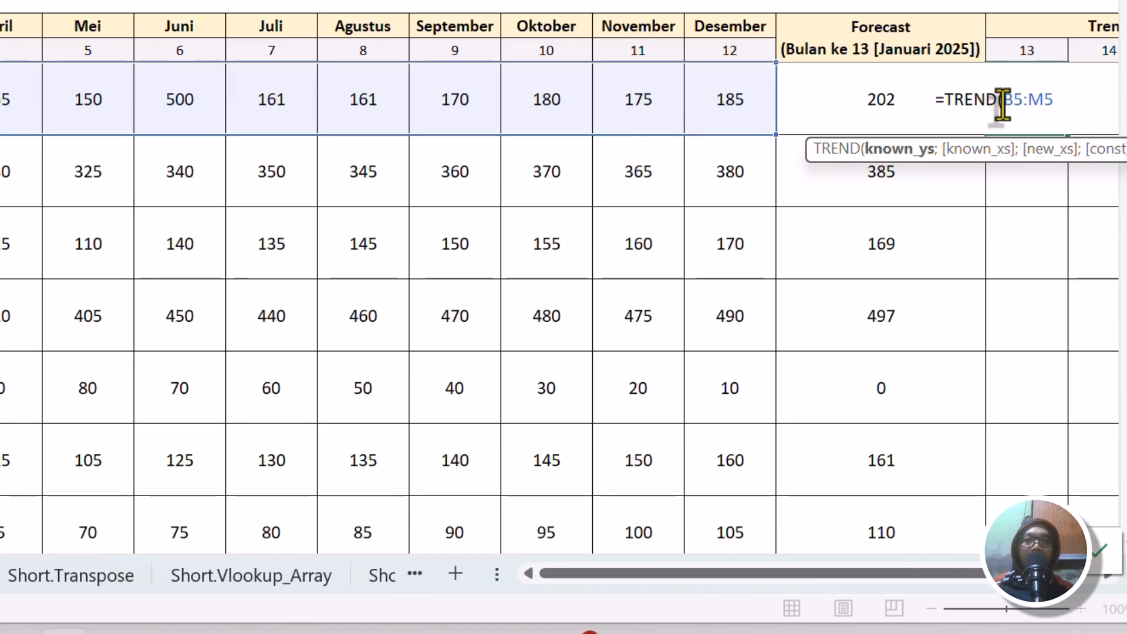
type("$")
left_click(1036, 100)
type("$")
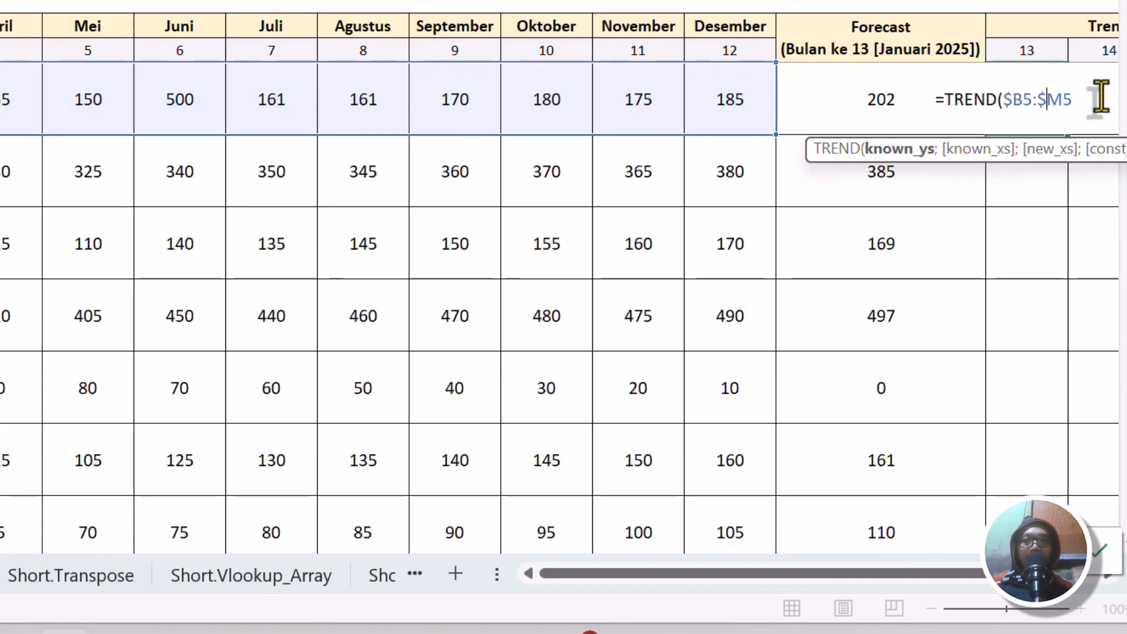
Add the month numbers in row 4 as the TREND formula's known xs, using the fully absolute range $B$4:$M$4.
left_click(1082, 94)
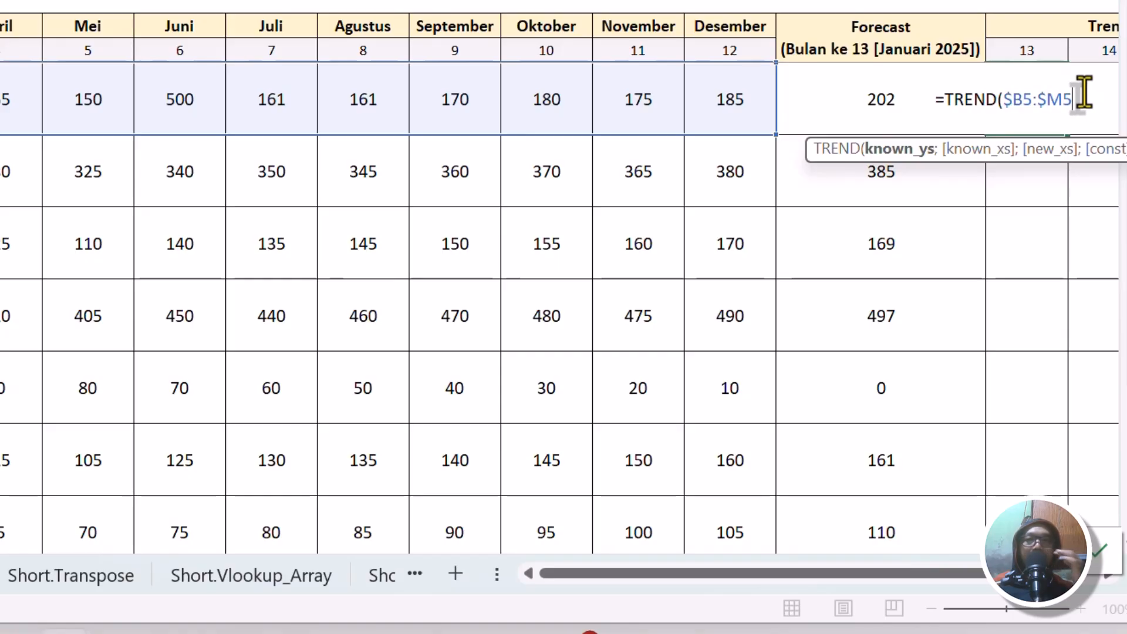
type(";")
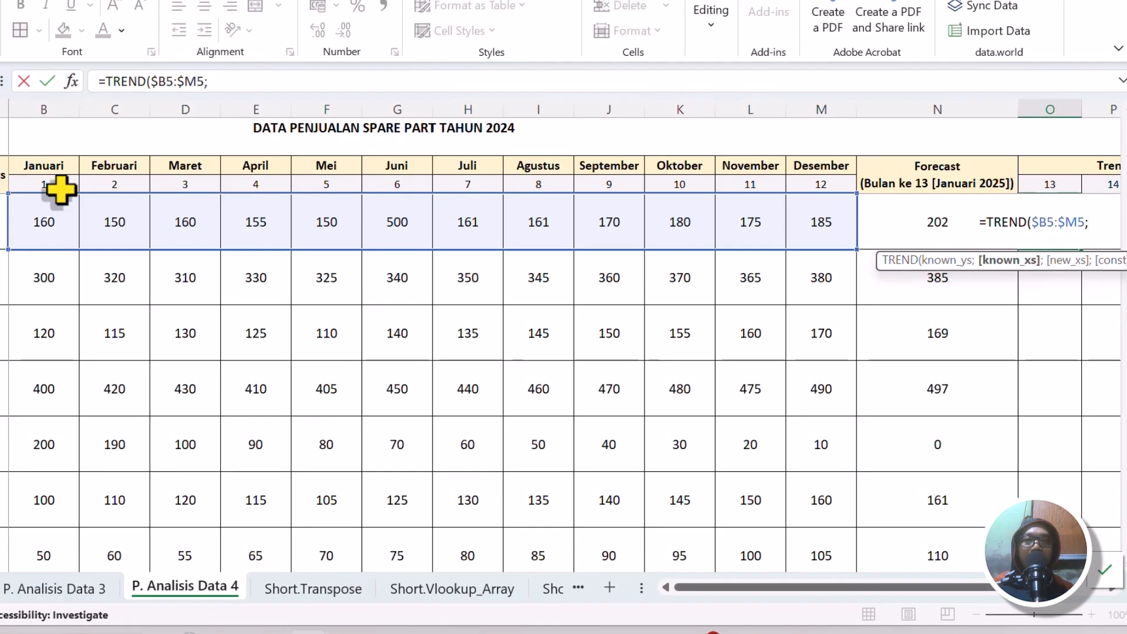
left_click_drag(61, 189, 808, 184)
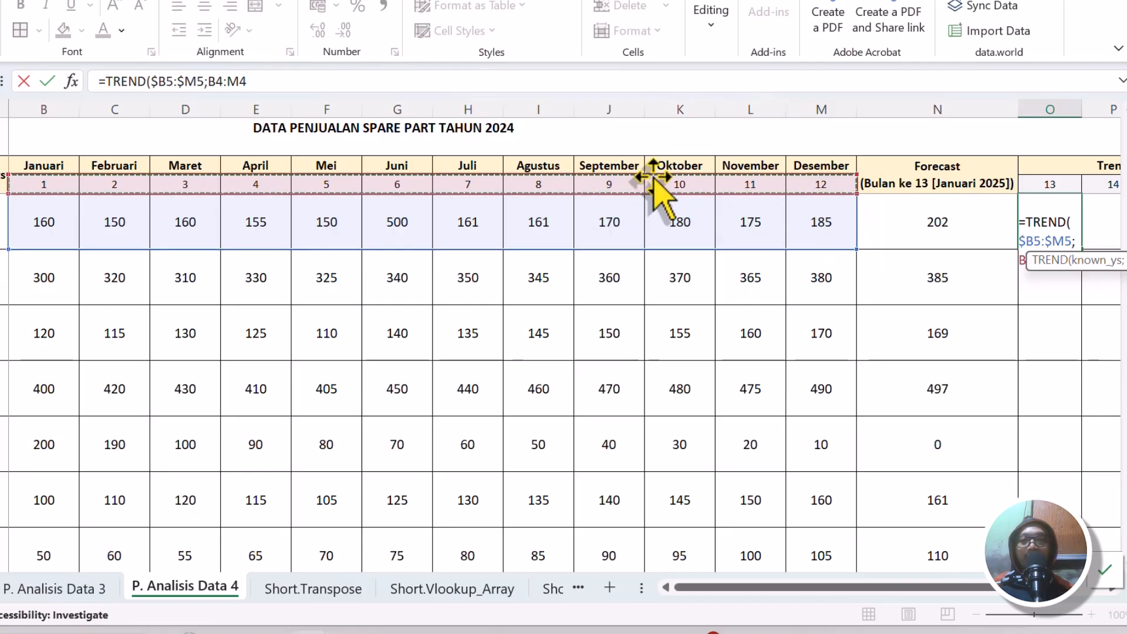
left_click_drag(800, 587, 855, 585)
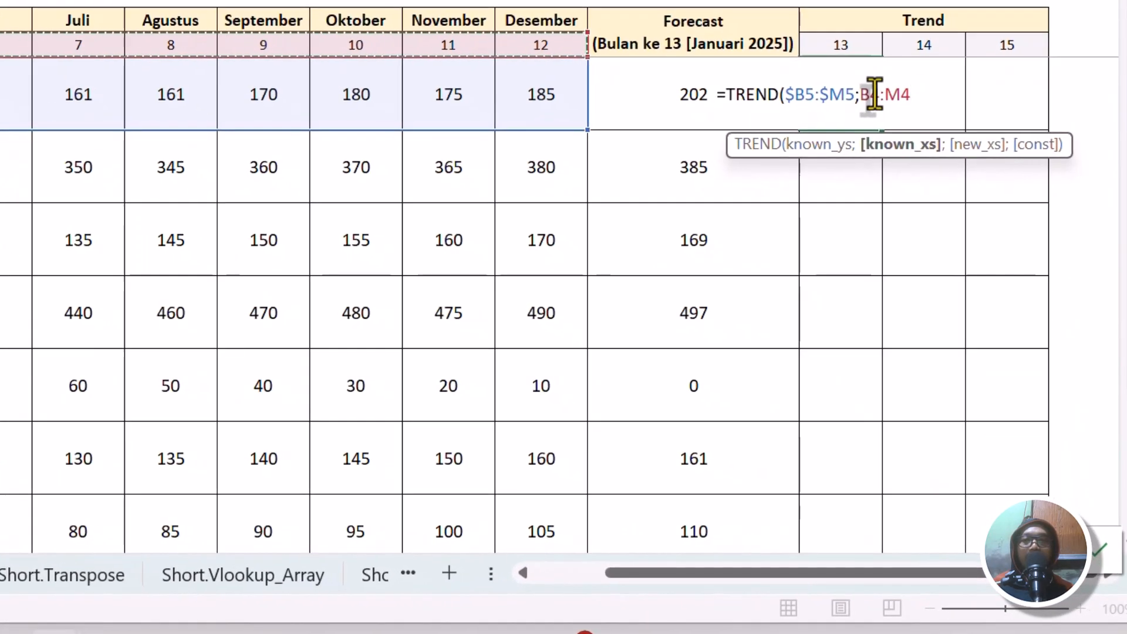
double_click(871, 94)
key("F4")
double_click(914, 94)
key("F4")
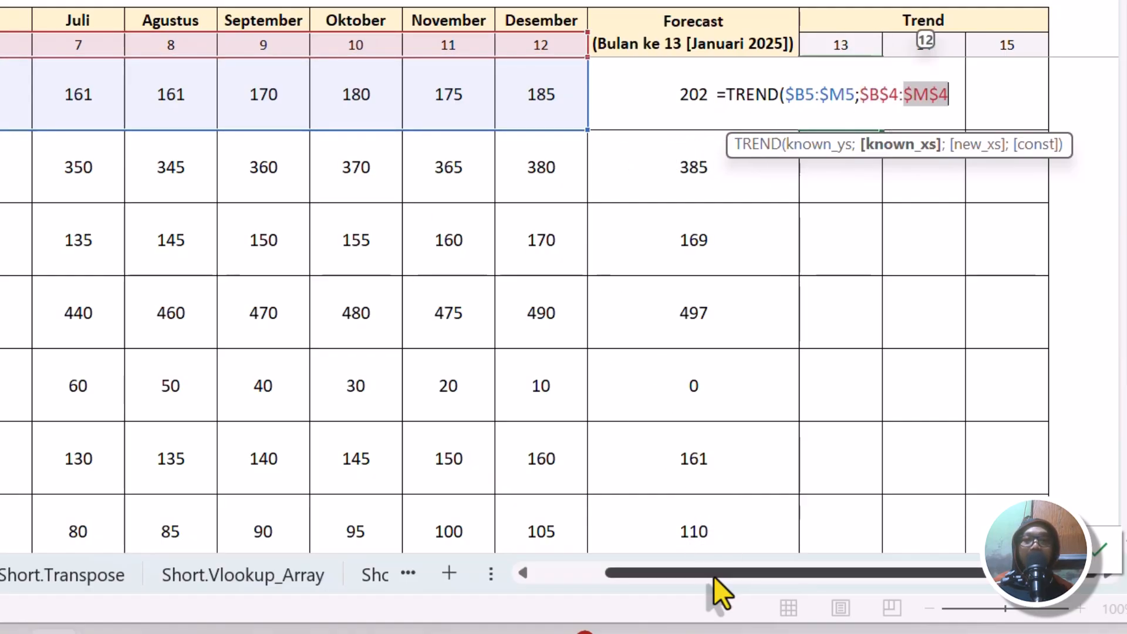
Complete the O5 TREND formula with O$4 as the new x and 1 as the const argument.
left_click_drag(714, 577, 549, 593)
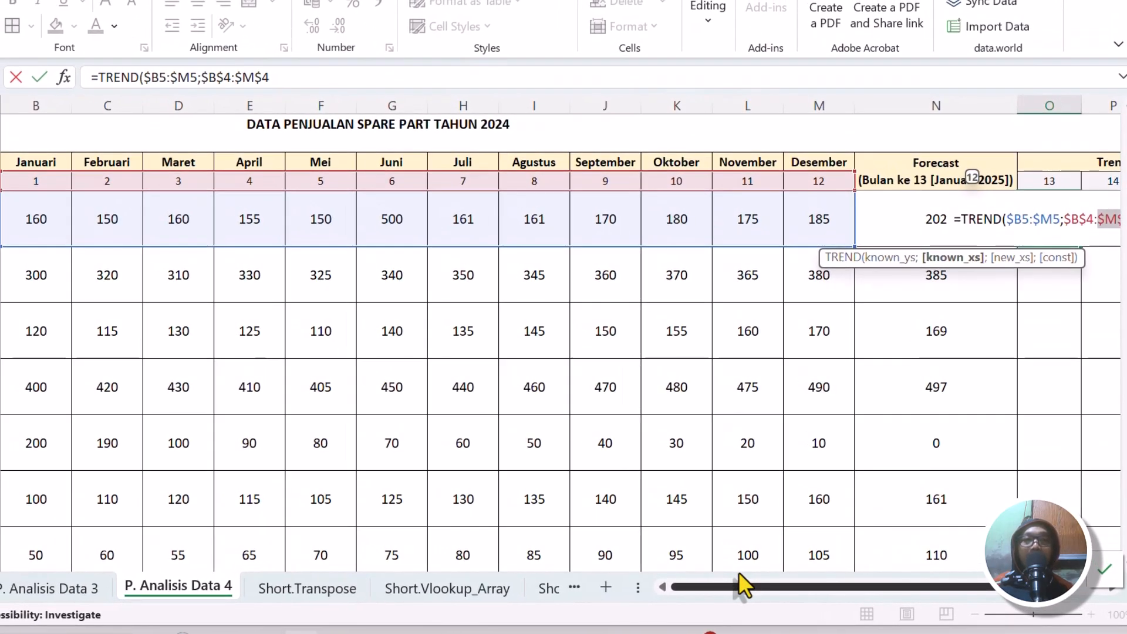
left_click_drag(740, 578, 867, 568)
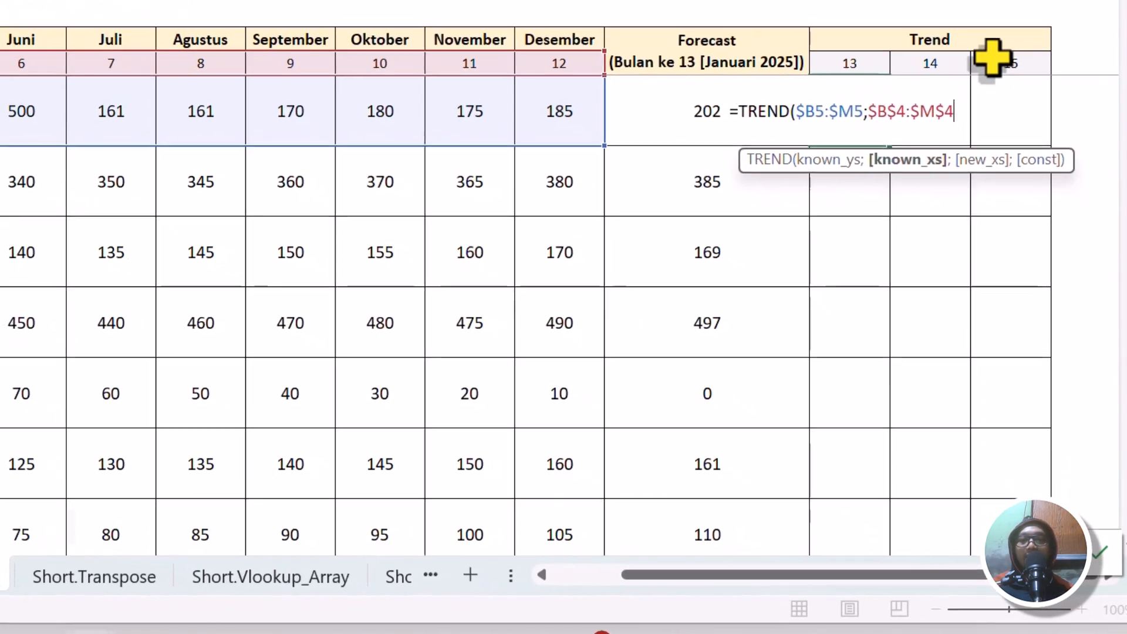
type(";")
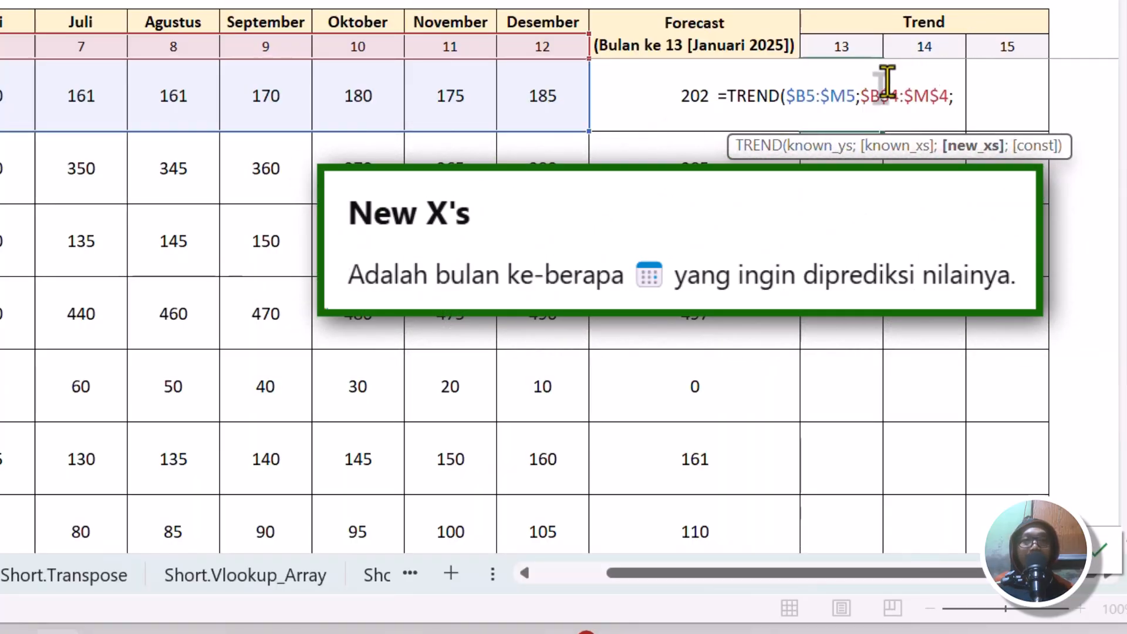
left_click(843, 47)
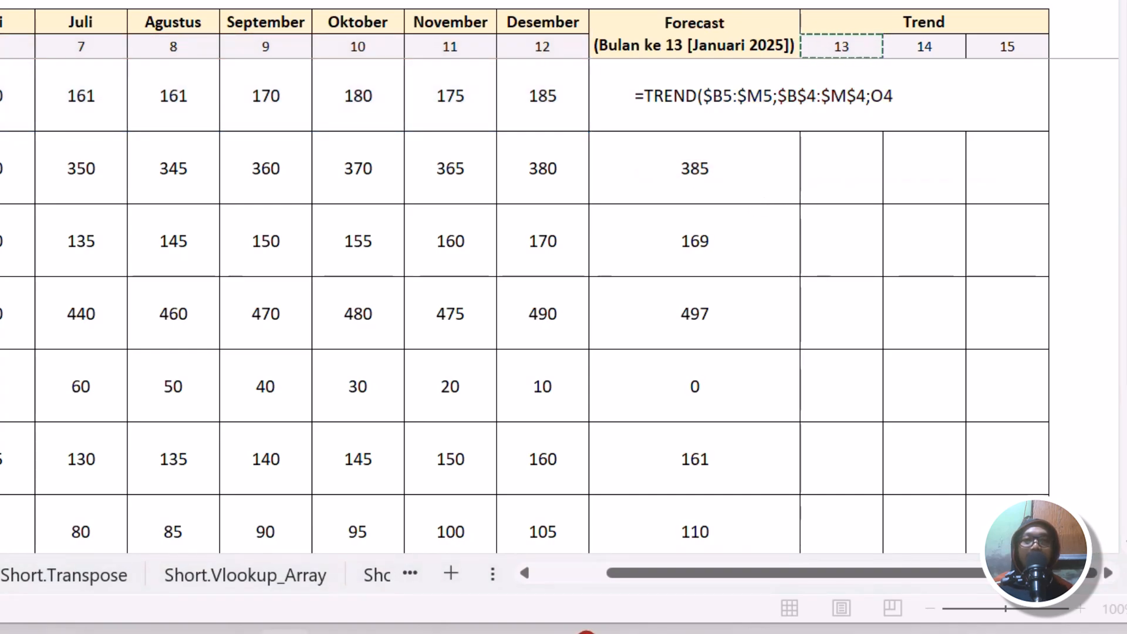
key("alt+Tab")
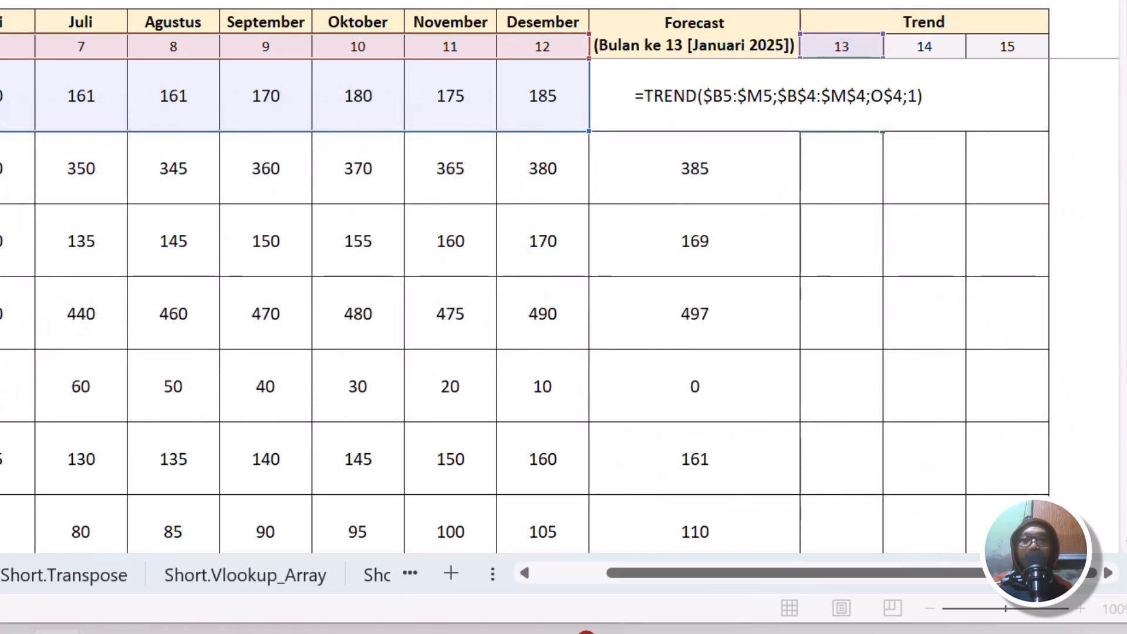
key("Return")
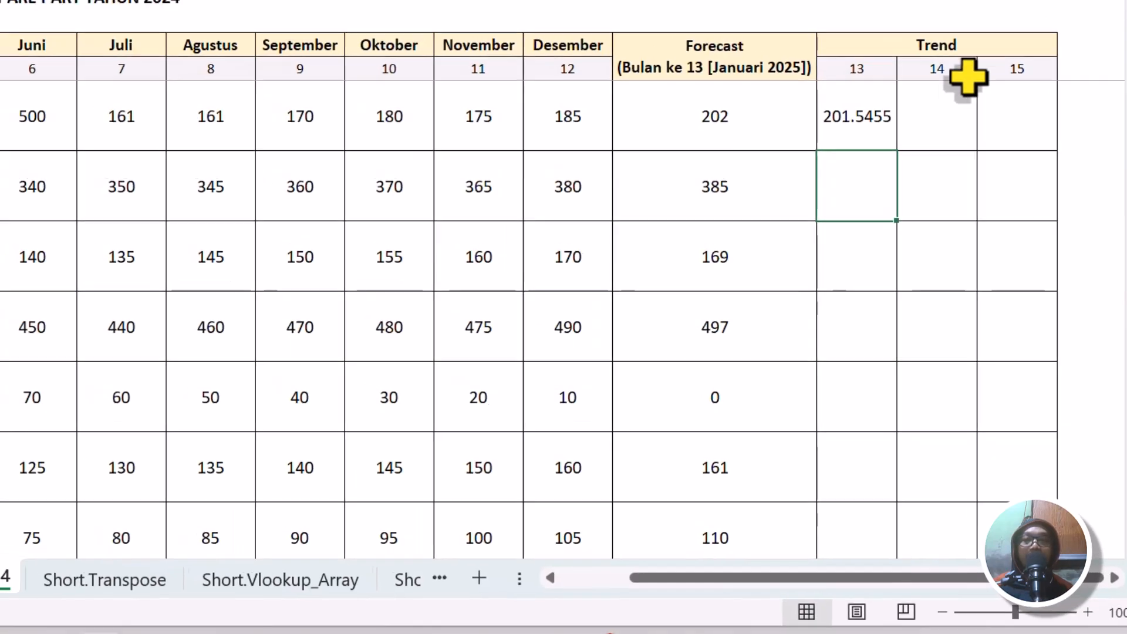
Wrap the TREND formula in O5 in ROUND with 0 decimal digits.
left_click(832, 93)
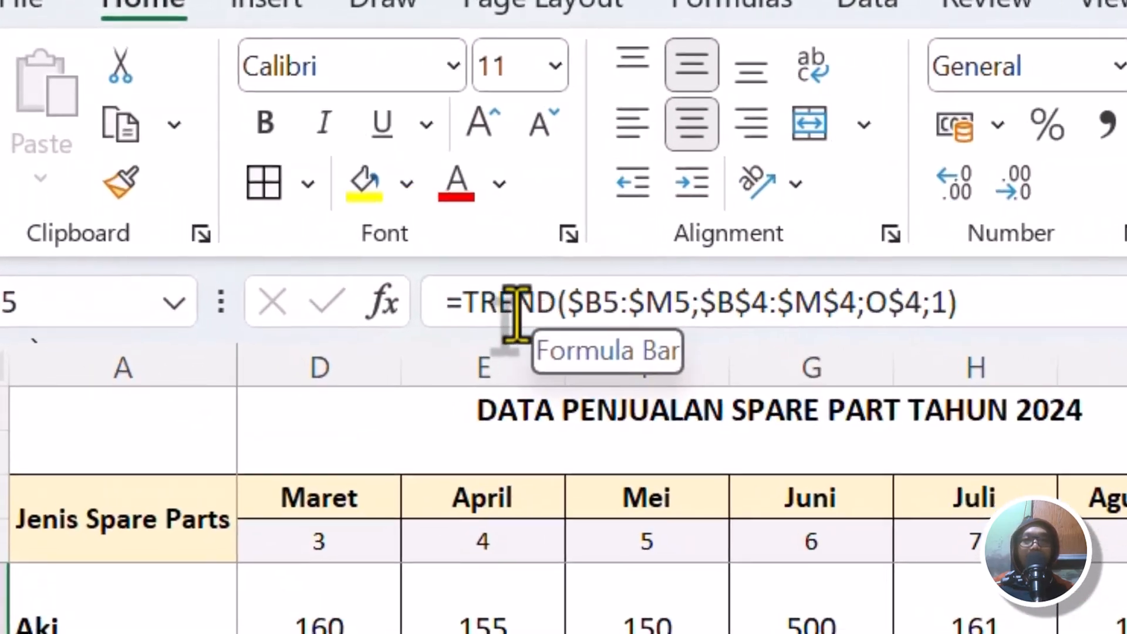
left_click(459, 312)
type("ro")
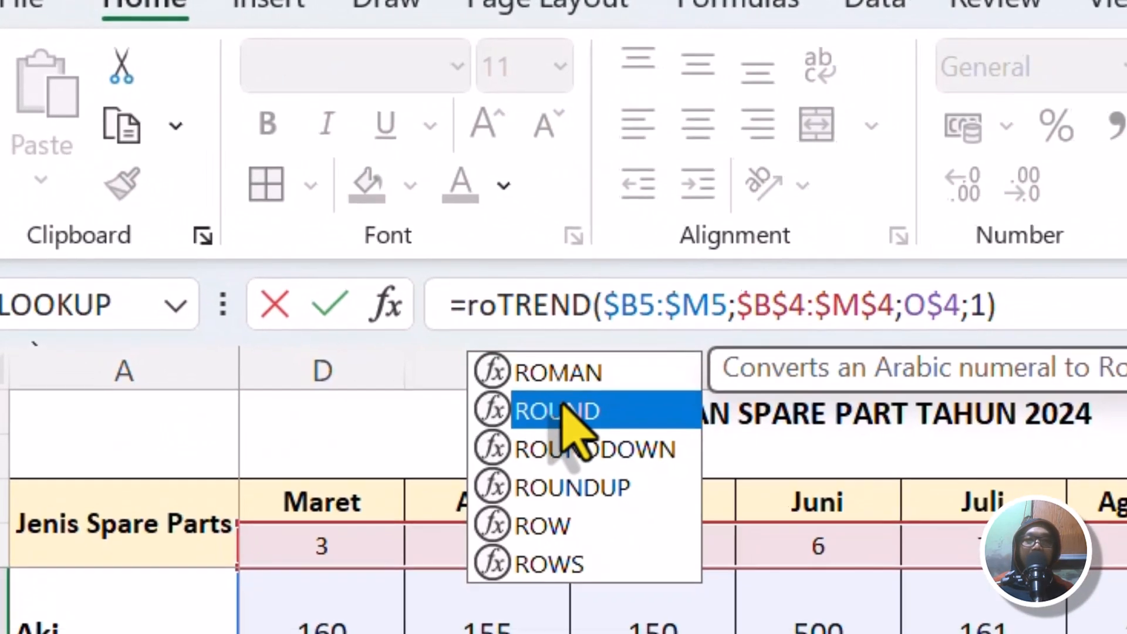
double_click(568, 418)
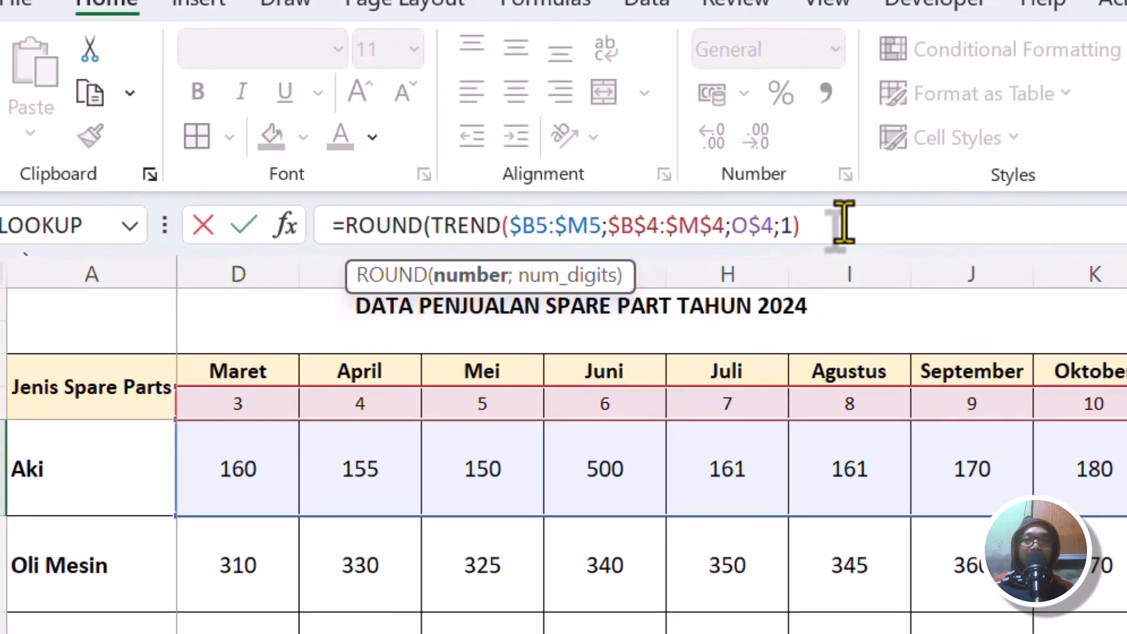
type(");0)")
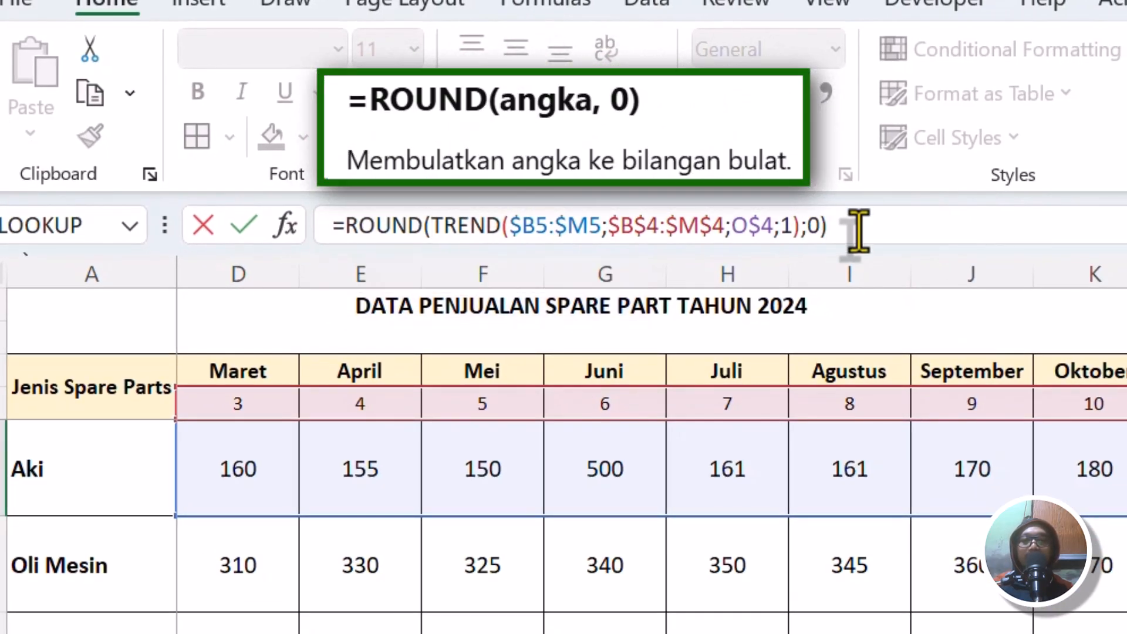
key("Return")
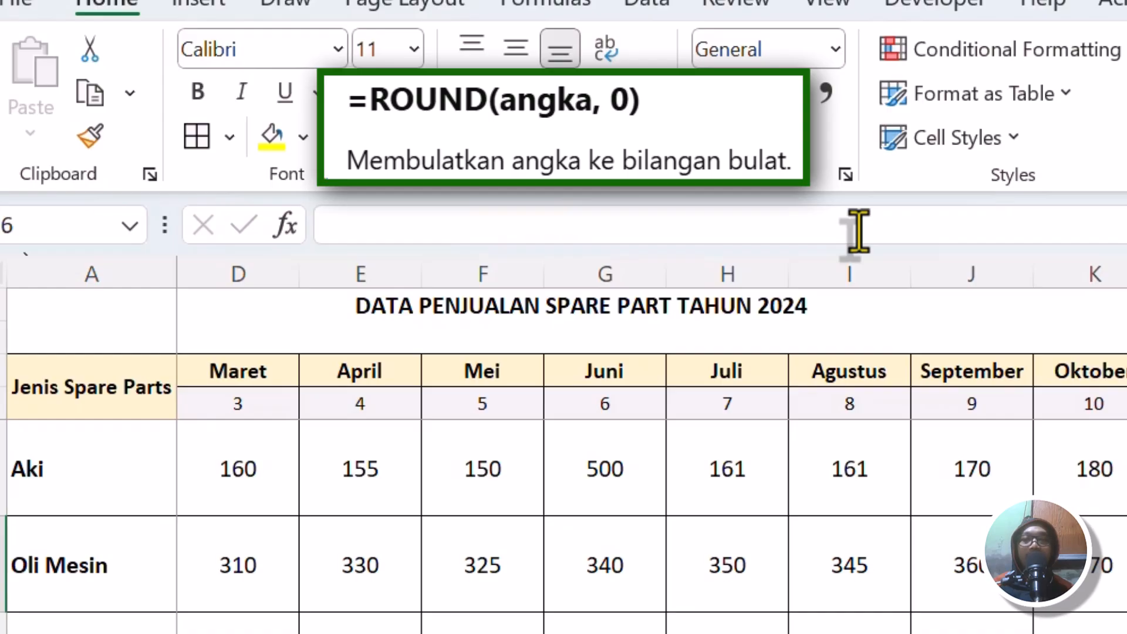
Copy the rounded TREND formula from O5 into P5 and Q5, and check the cell references in P5.
left_click(966, 261)
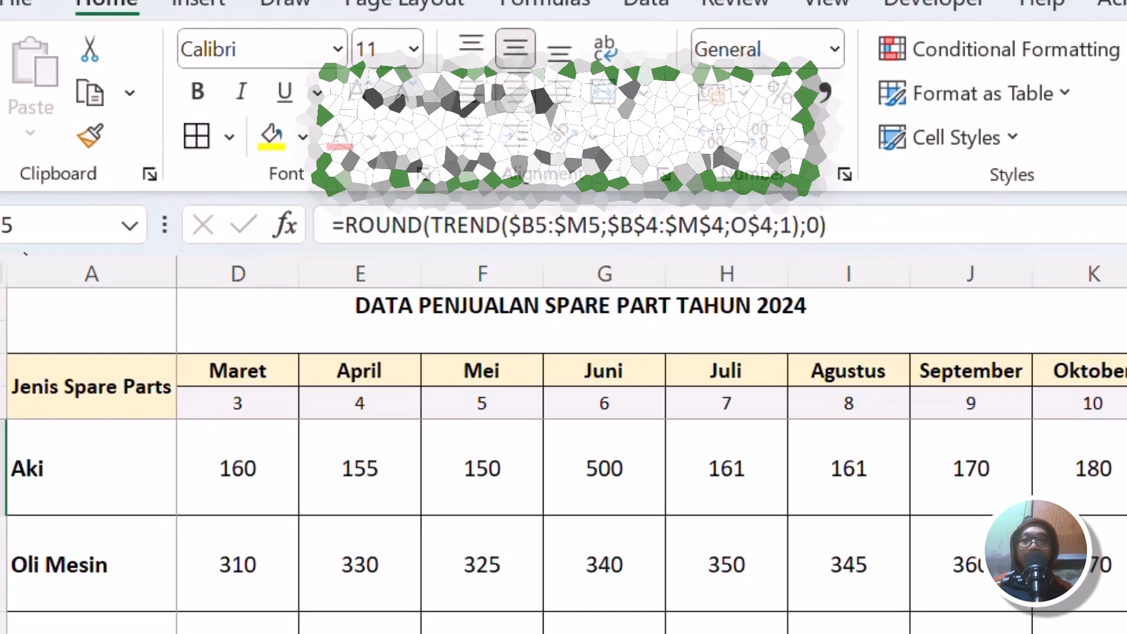
key("ctrl+c")
left_click(1029, 261)
key("ctrl+v")
left_click(1085, 261)
key("ctrl+v")
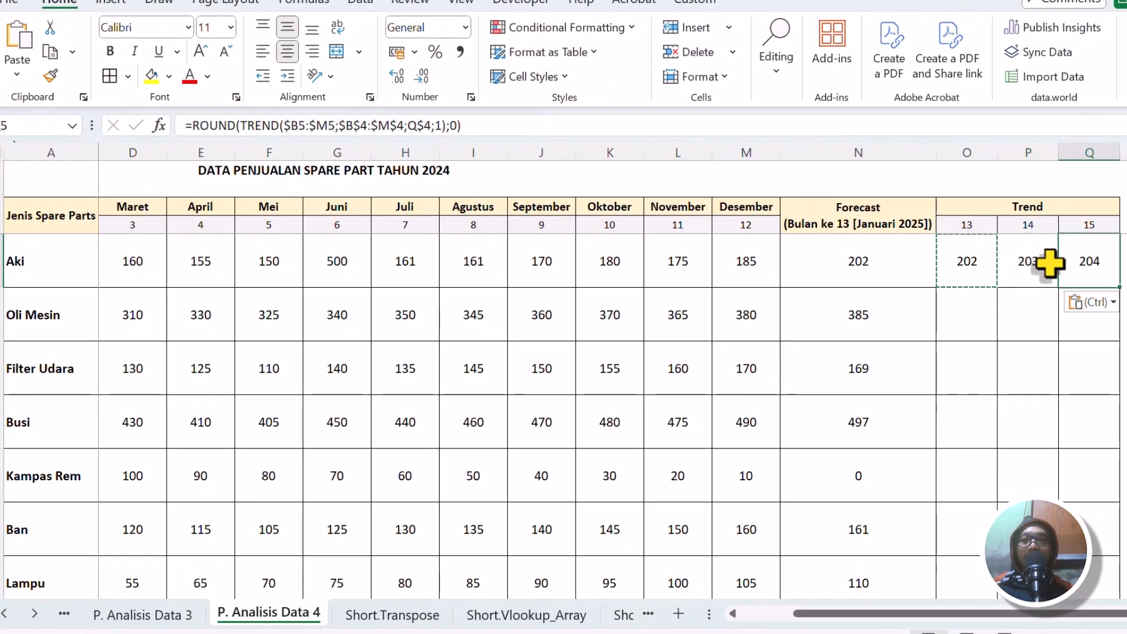
double_click(1024, 262)
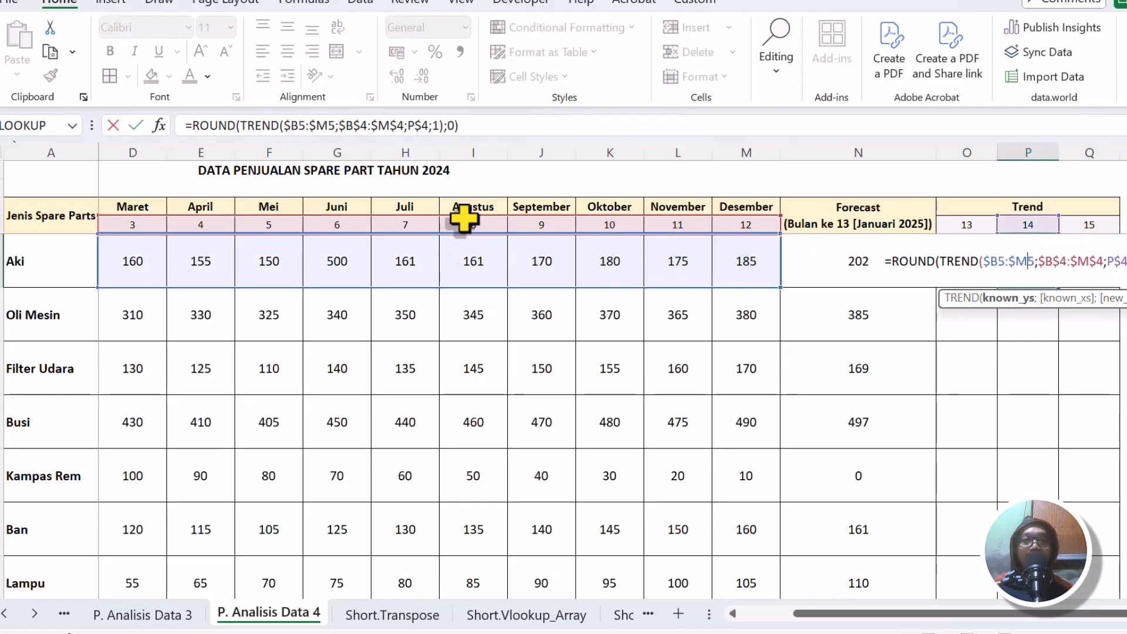
mouse_move(869, 610)
left_mouse_down()
mouse_move(761, 624)
mouse_move(863, 614)
left_mouse_up()
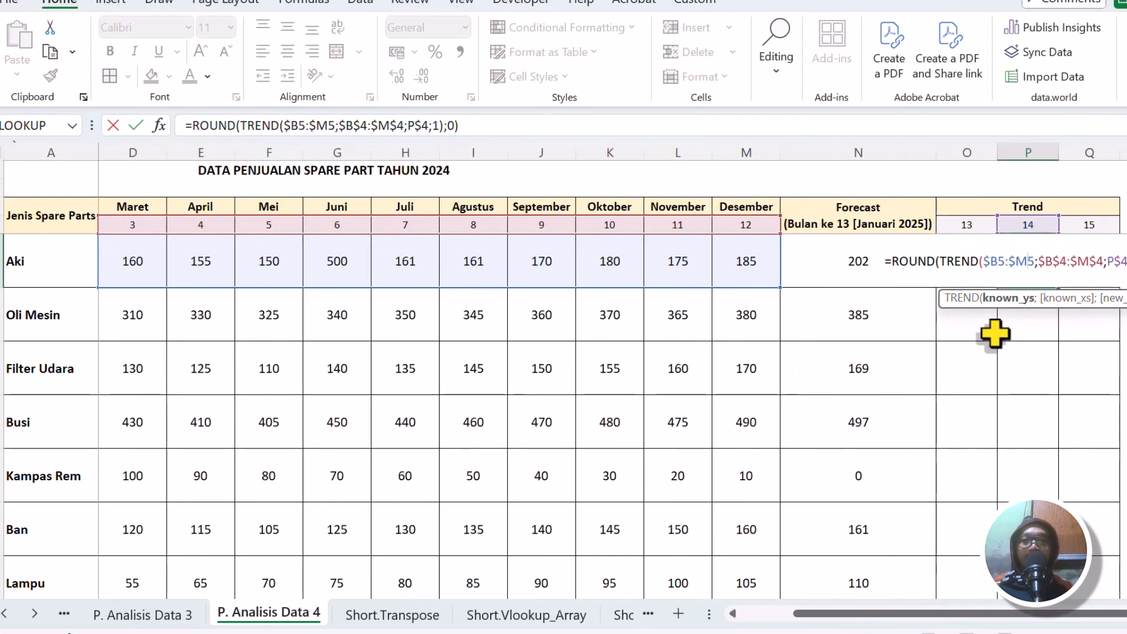
key("Return")
Fill the O5:Q5 Trend formulas down to the Lampu row and examine the Kampas Rem row's sales and predictions.
left_click_drag(968, 264, 1082, 250)
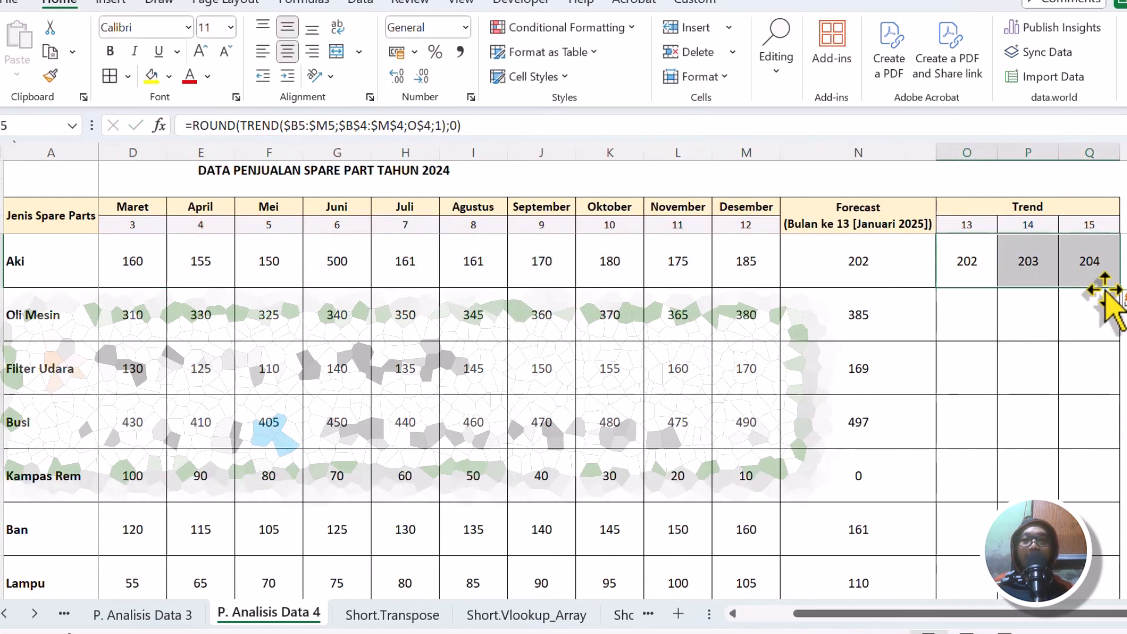
double_click(1117, 289)
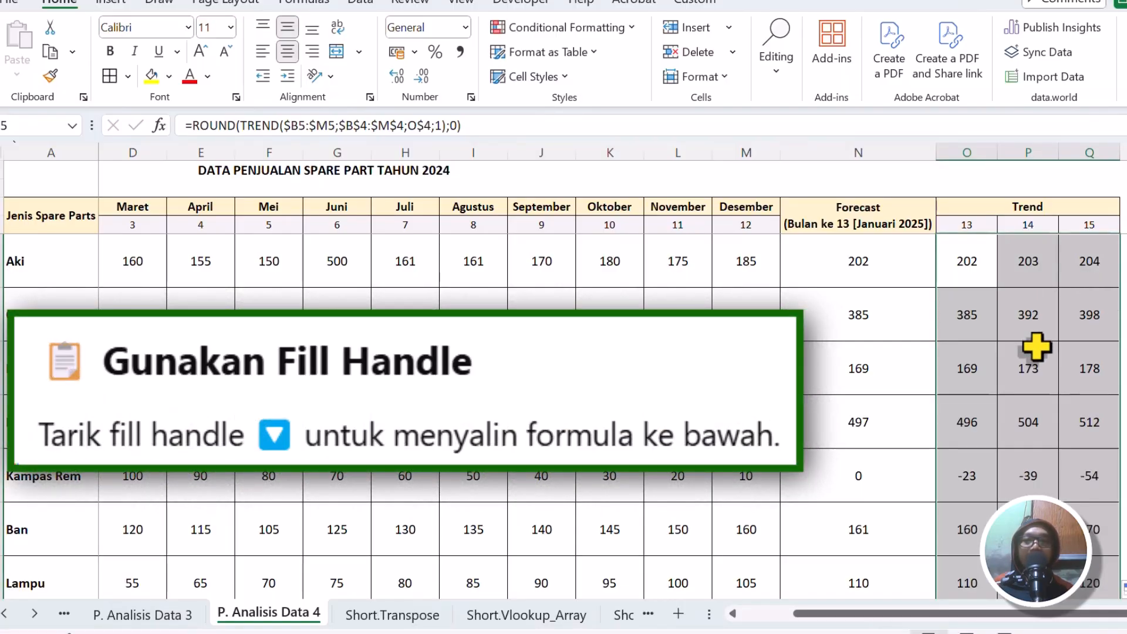
left_click(976, 477)
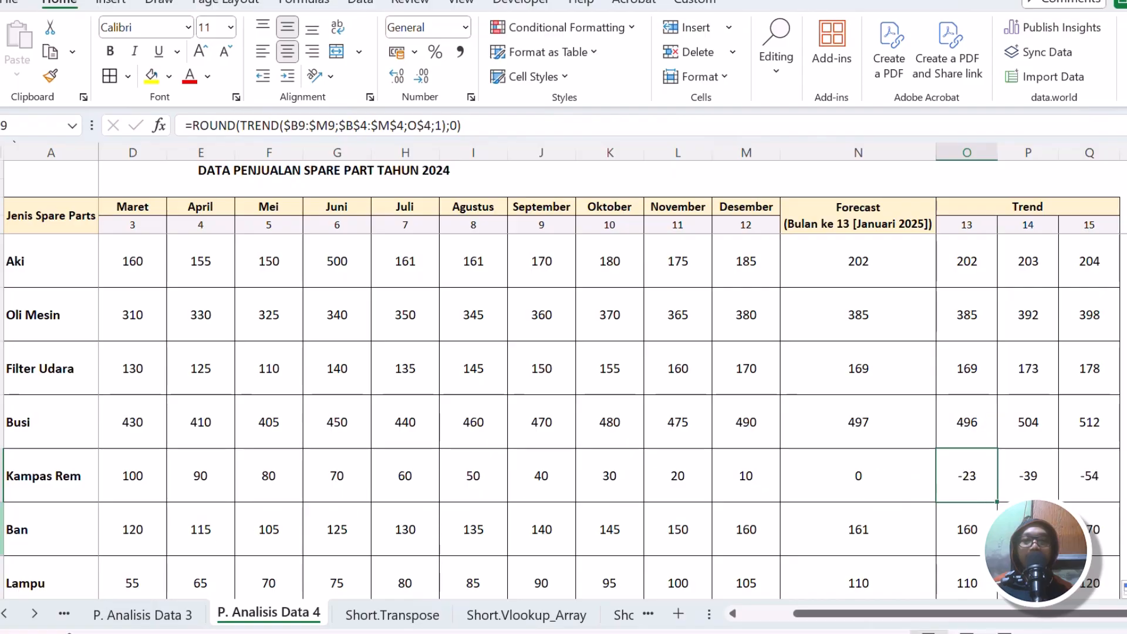
left_click_drag(126, 478, 722, 467)
left_click(961, 474)
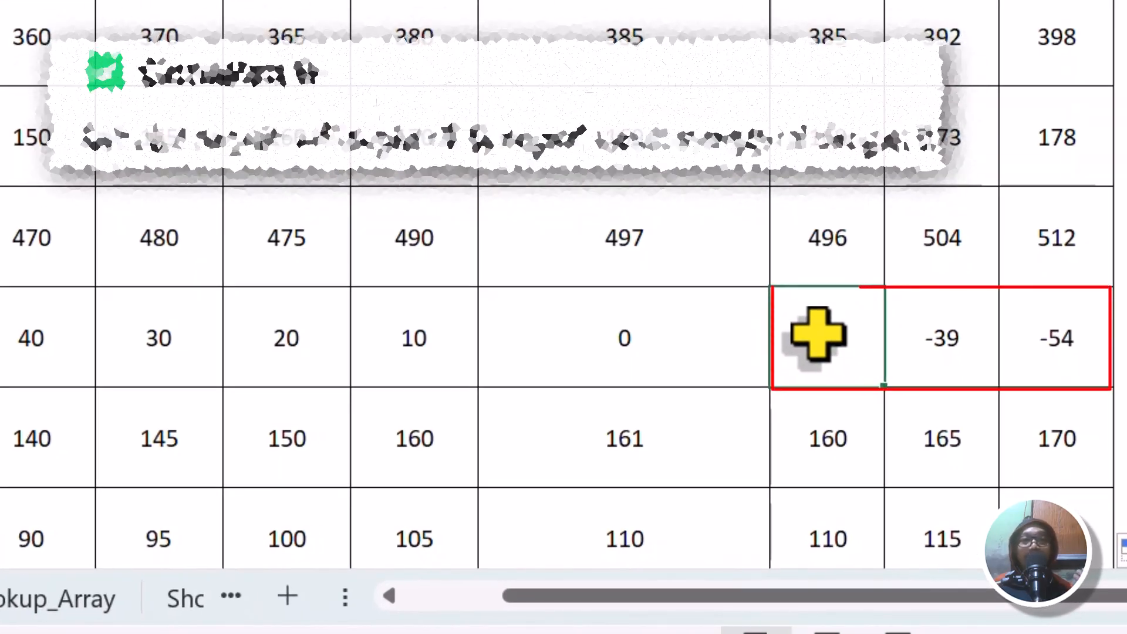
Wrap the ROUND(TREND) formula in O5 in an IF that returns 0 when it is below 0, otherwise the rounded trend value.
left_click(845, 2)
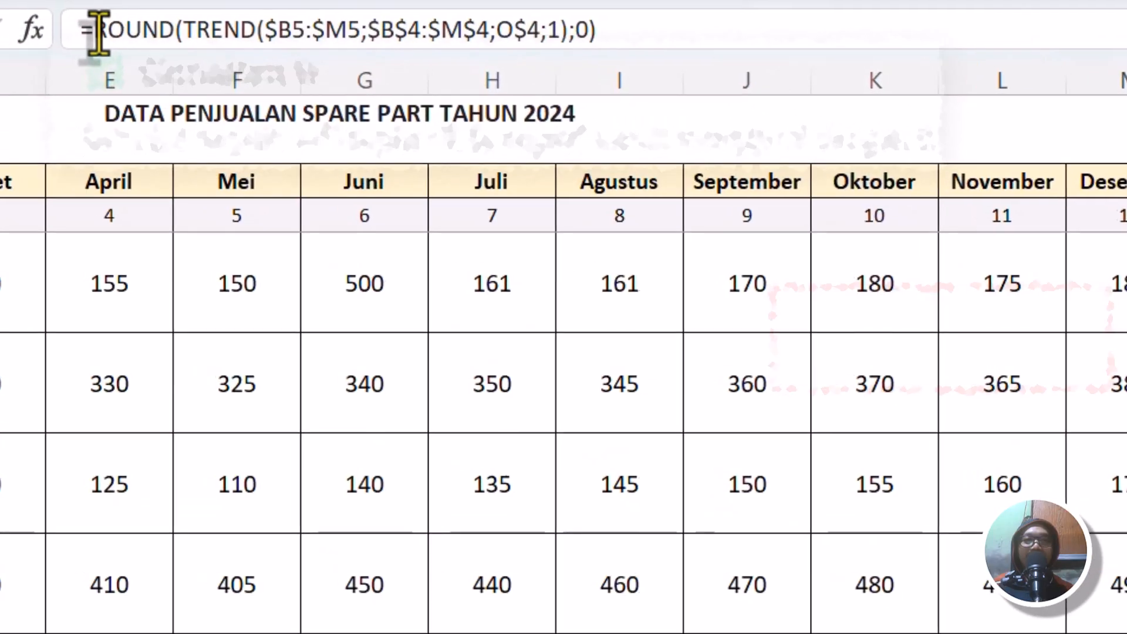
left_click_drag(94, 30, 614, 25)
left_click(116, 28)
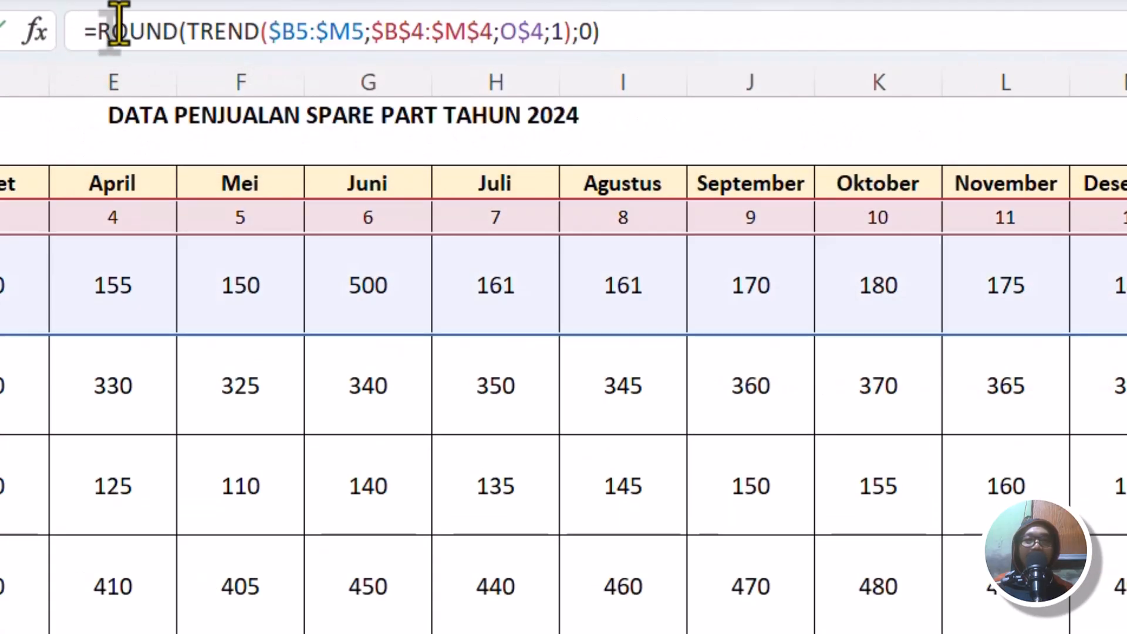
type("if(")
left_click(715, 23)
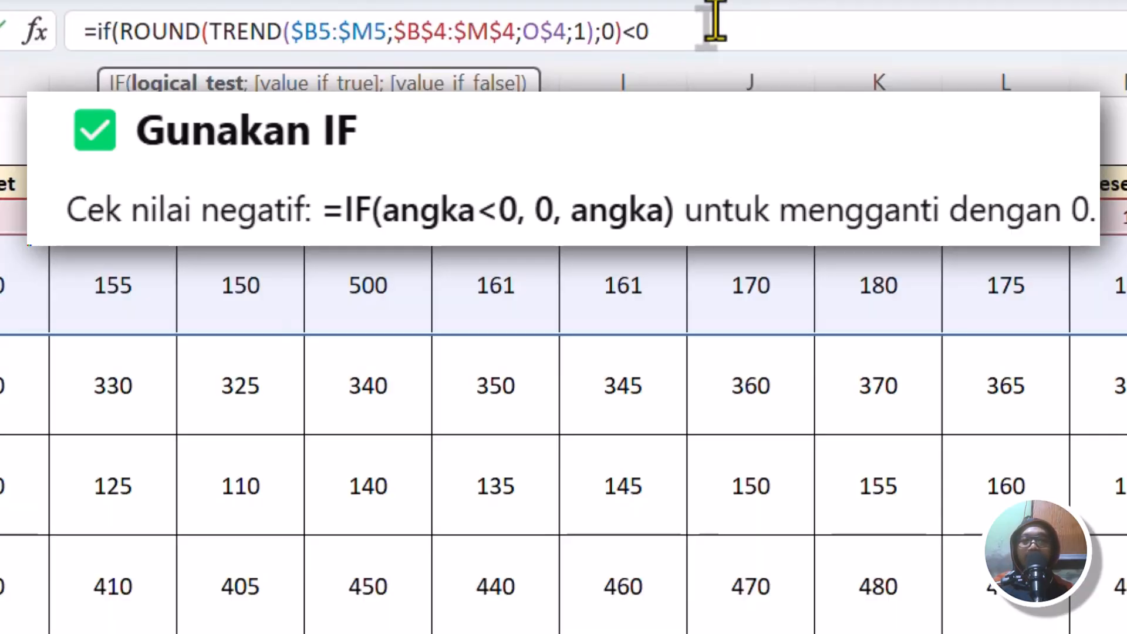
type("<0;")
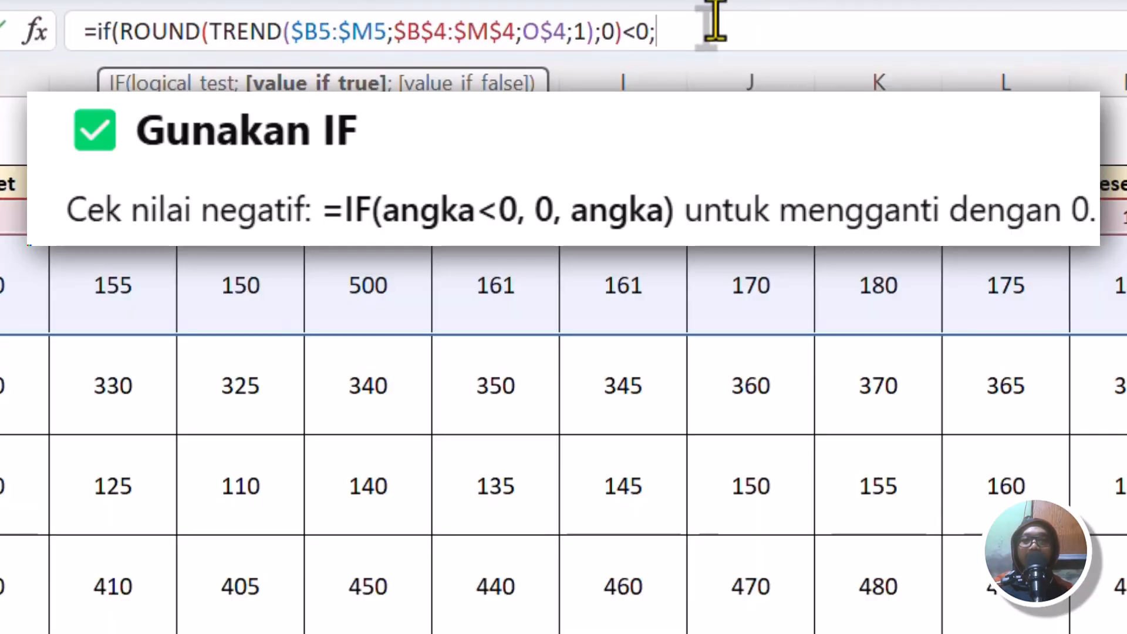
type("0;")
key("ctrl+v")
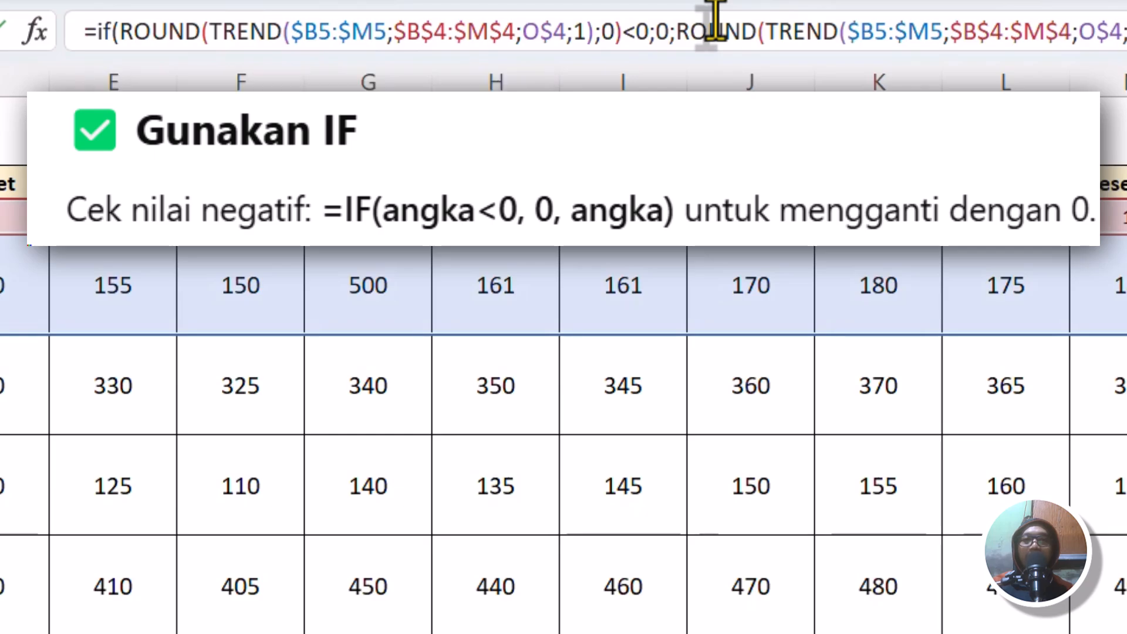
key("Return")
key("Up")
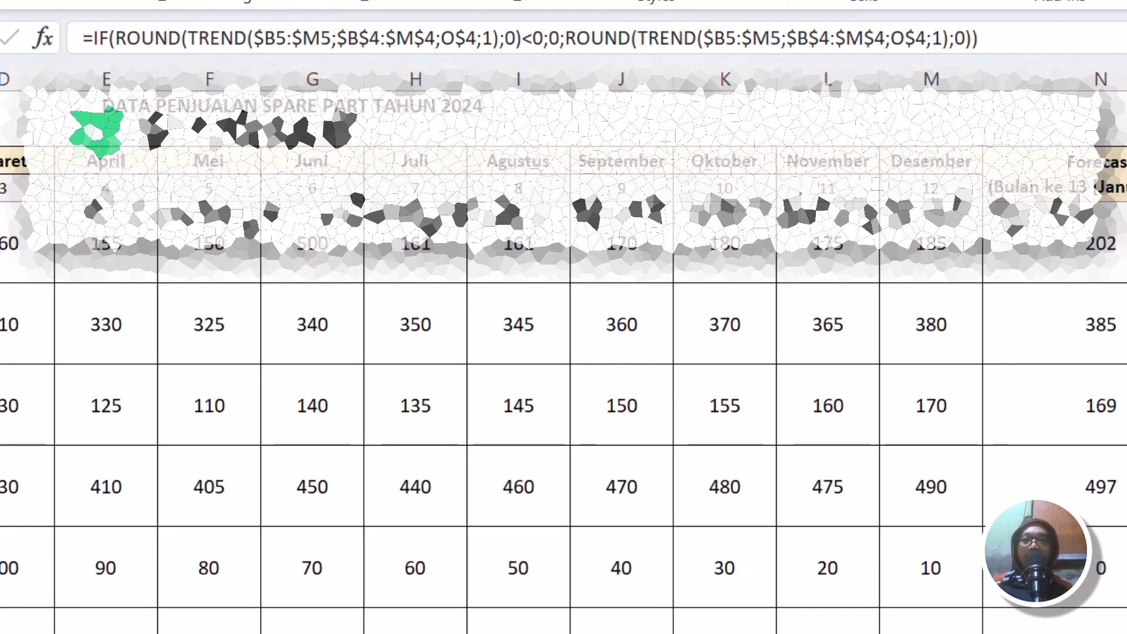
Copy the IF formula from O5 across to Q5 and down to the Lampu row, and check the formulas in O7 and O9.
left_click_drag(1044, 293, 1110, 292)
double_click(1110, 290)
left_click(964, 377)
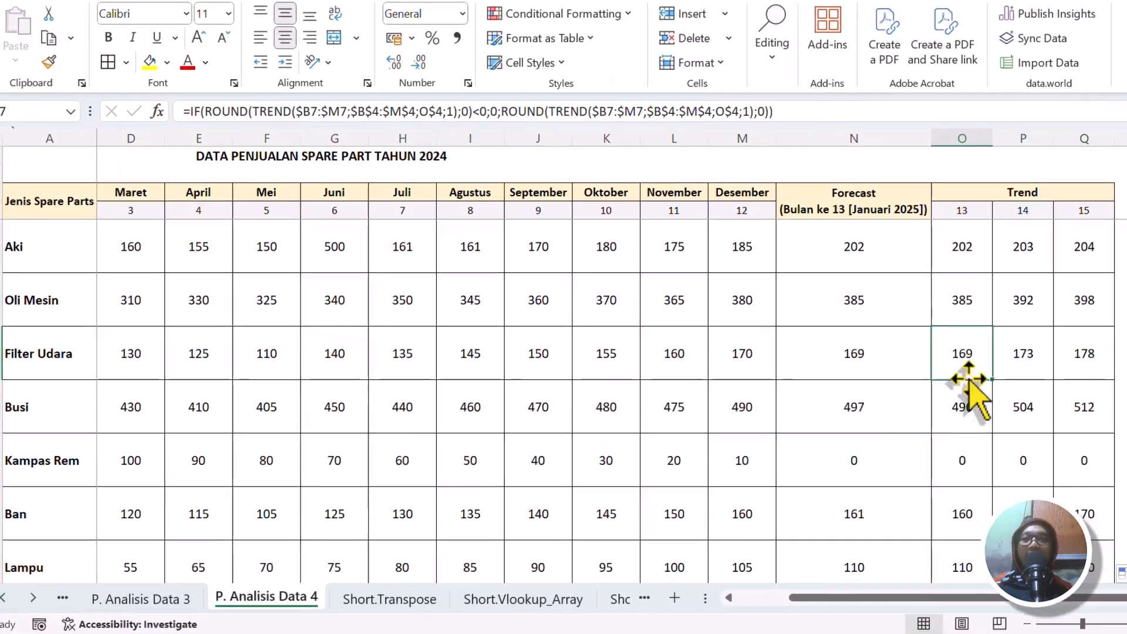
left_click(958, 463)
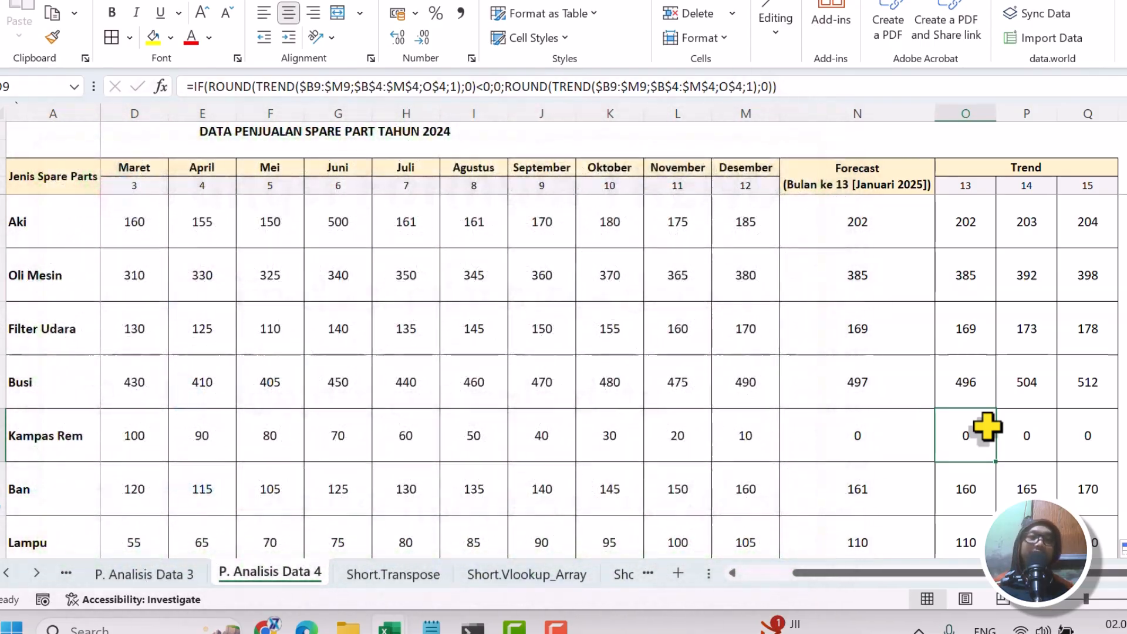
scroll(1044, 395, "down", 1)
scroll(1045, 395, "up", 1)
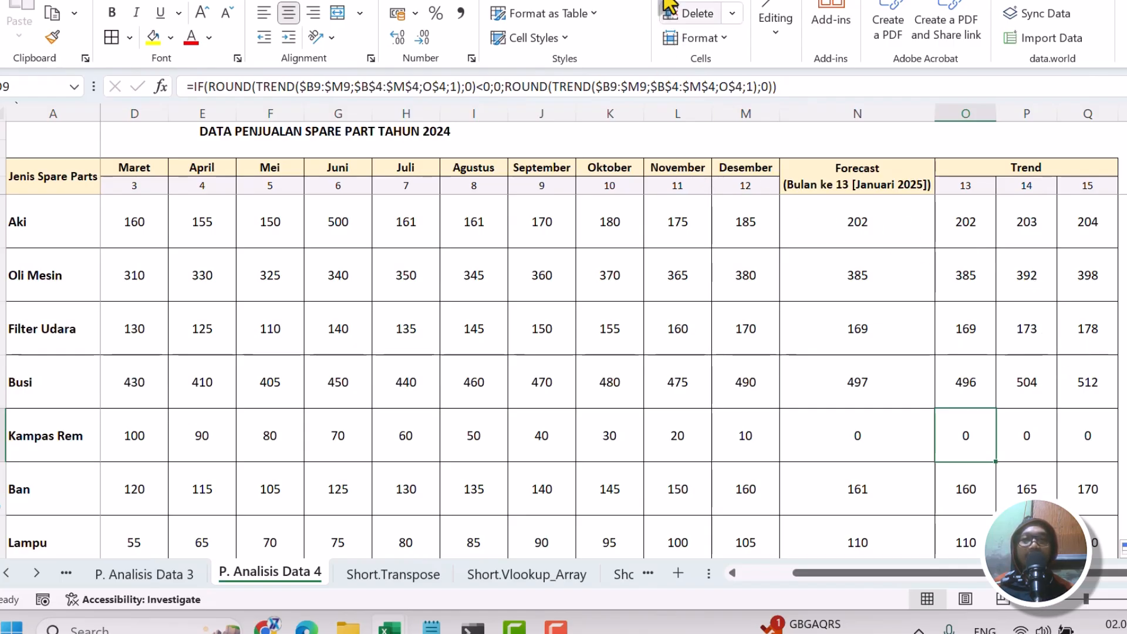
left_click(700, 1)
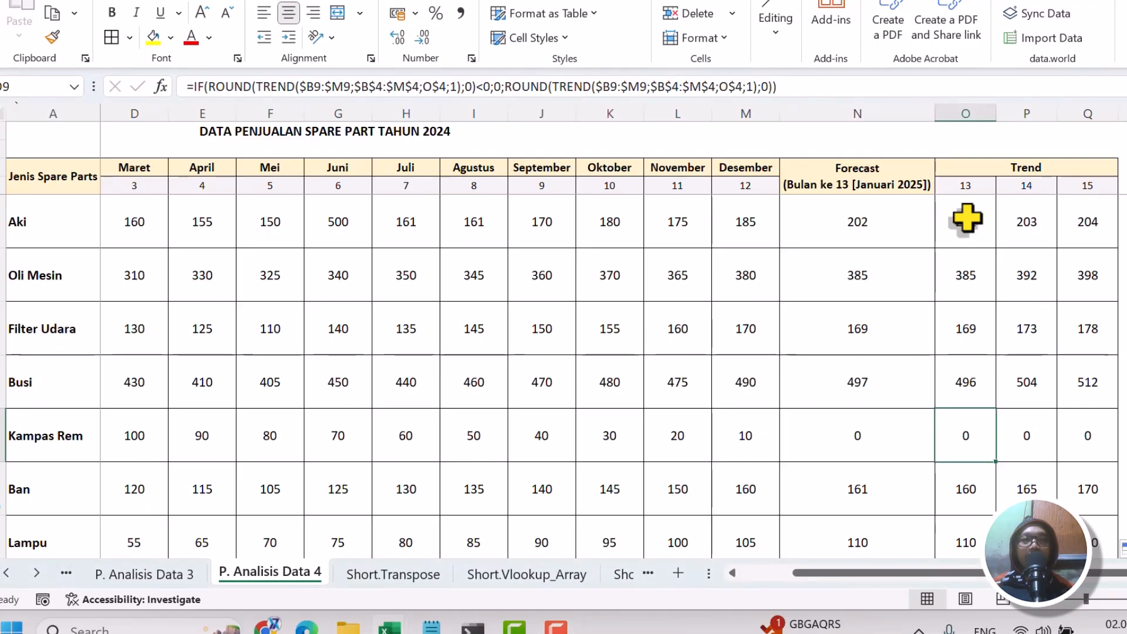
Examine the Aki row's June sales spike and its predictions, and compare it with the Oli Mesin row's monthly sales.
left_click_drag(35, 222, 1103, 222)
left_click_drag(1039, 248, 1117, 246)
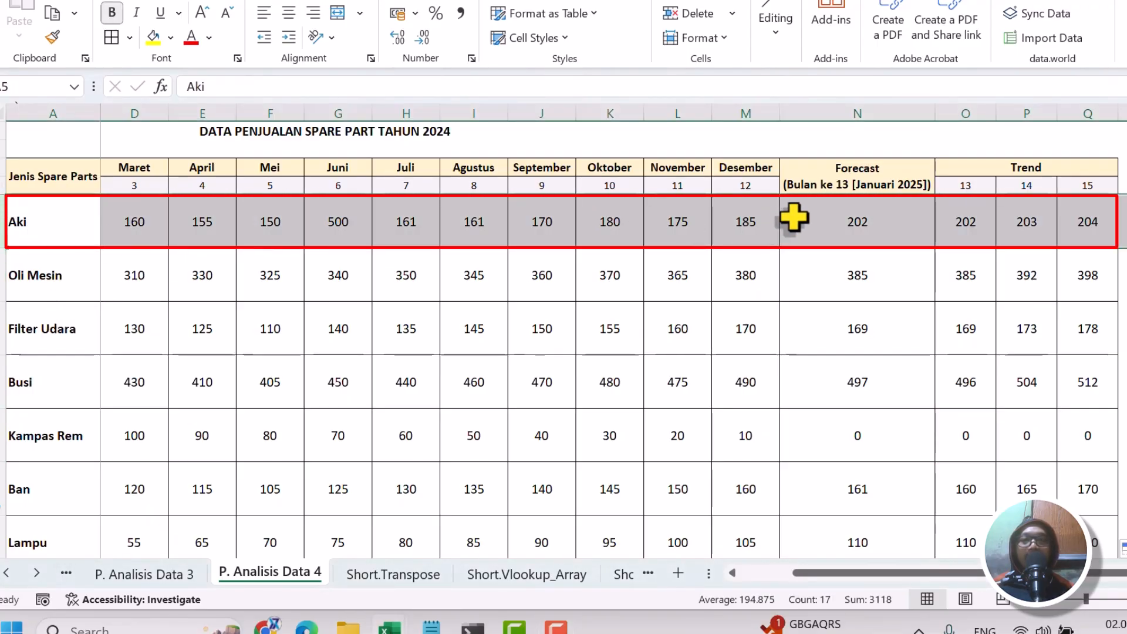
left_click(986, 231)
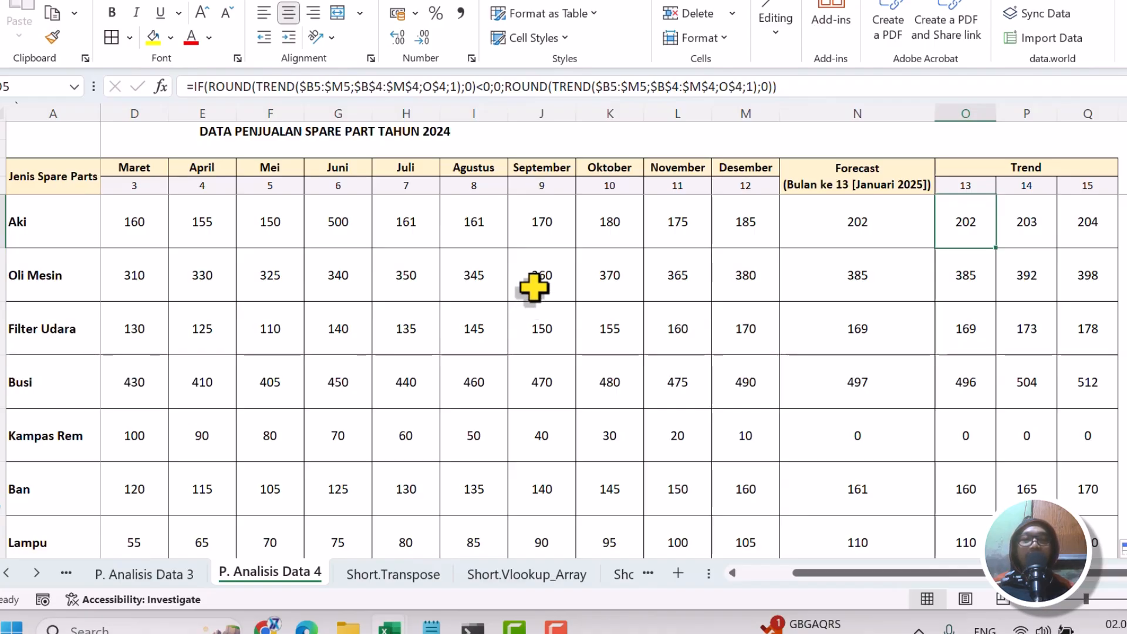
left_click(351, 226)
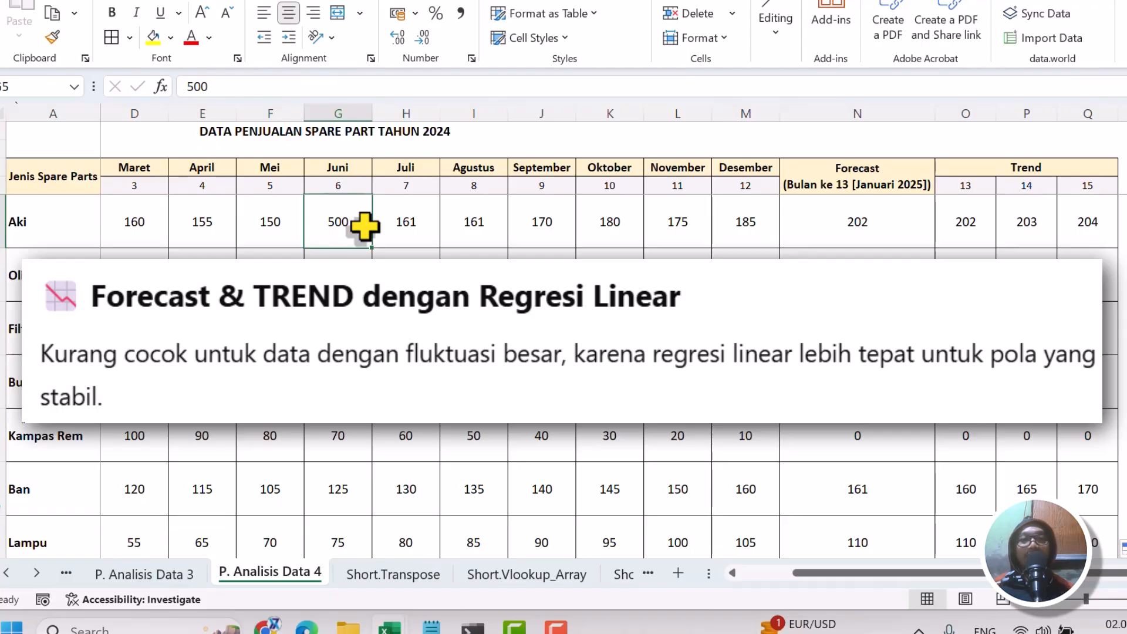
left_click_drag(135, 258, 721, 270)
left_click(135, 274)
key("Right")
key("Right")
key("Right")
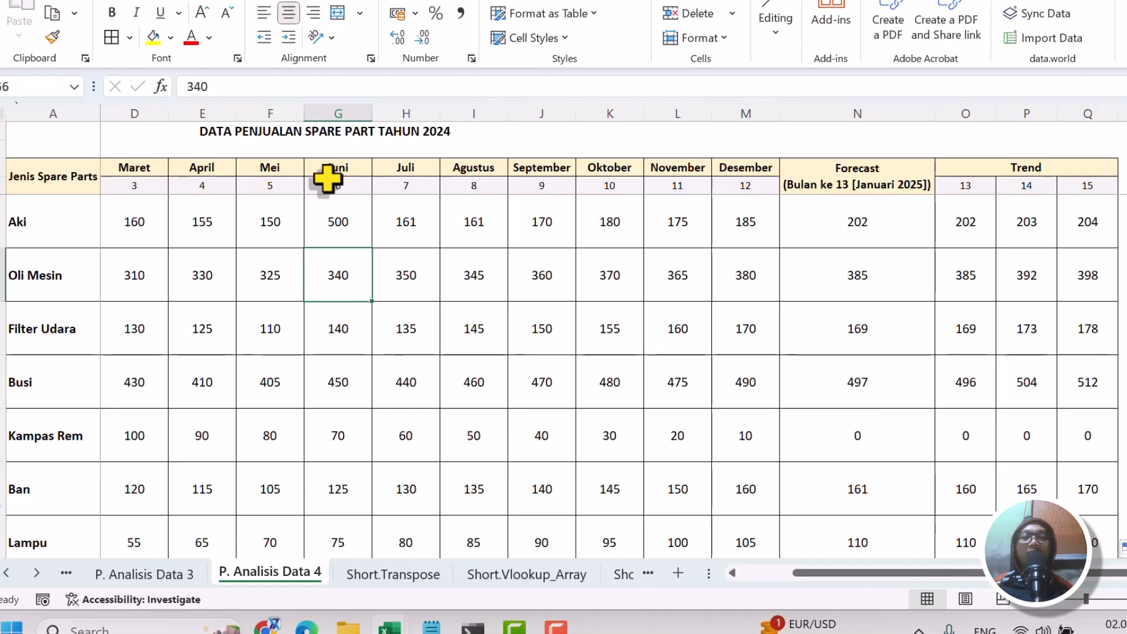
left_click(343, 223)
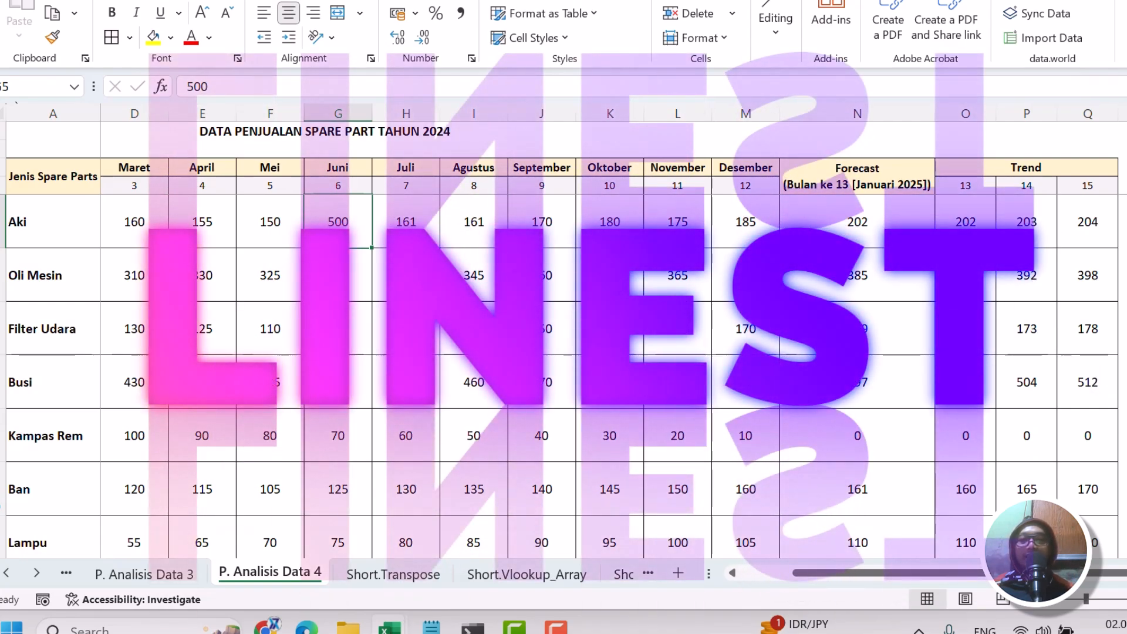
scroll(991, 490, "right", 4)
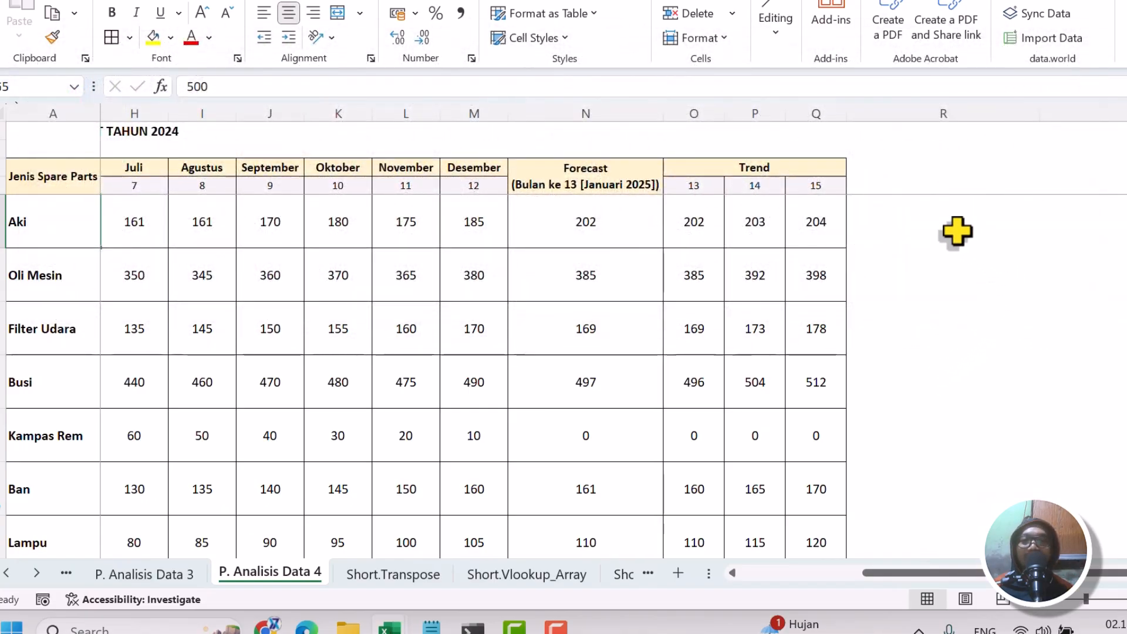
left_click(957, 223)
key("Up")
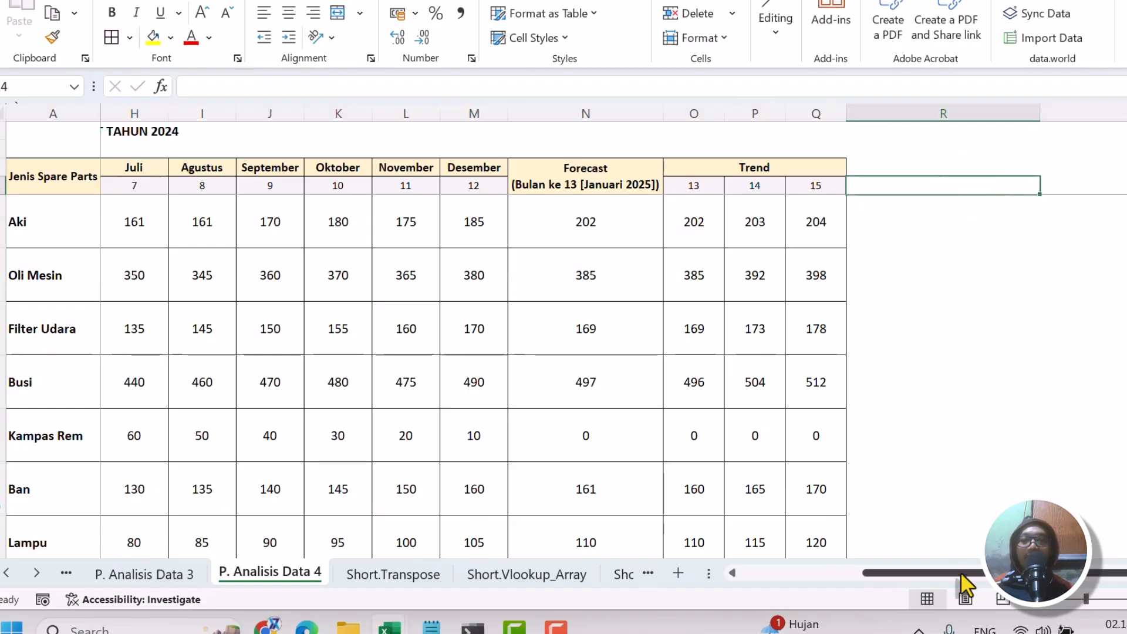
scroll(962, 584, "left", 1)
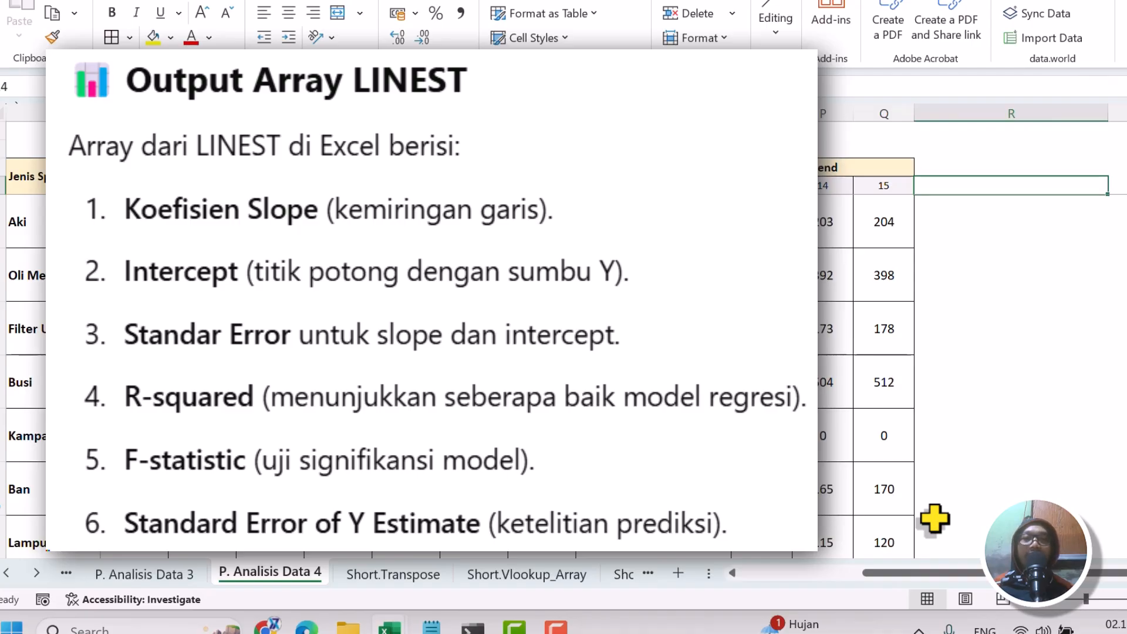
double_click(763, 223)
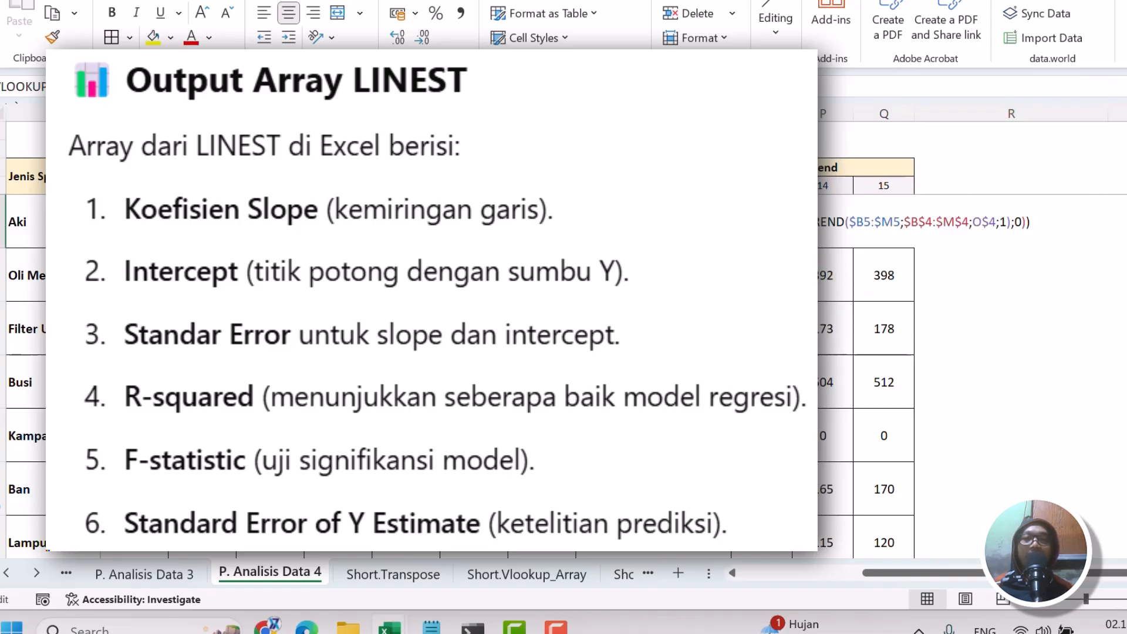
key("Escape")
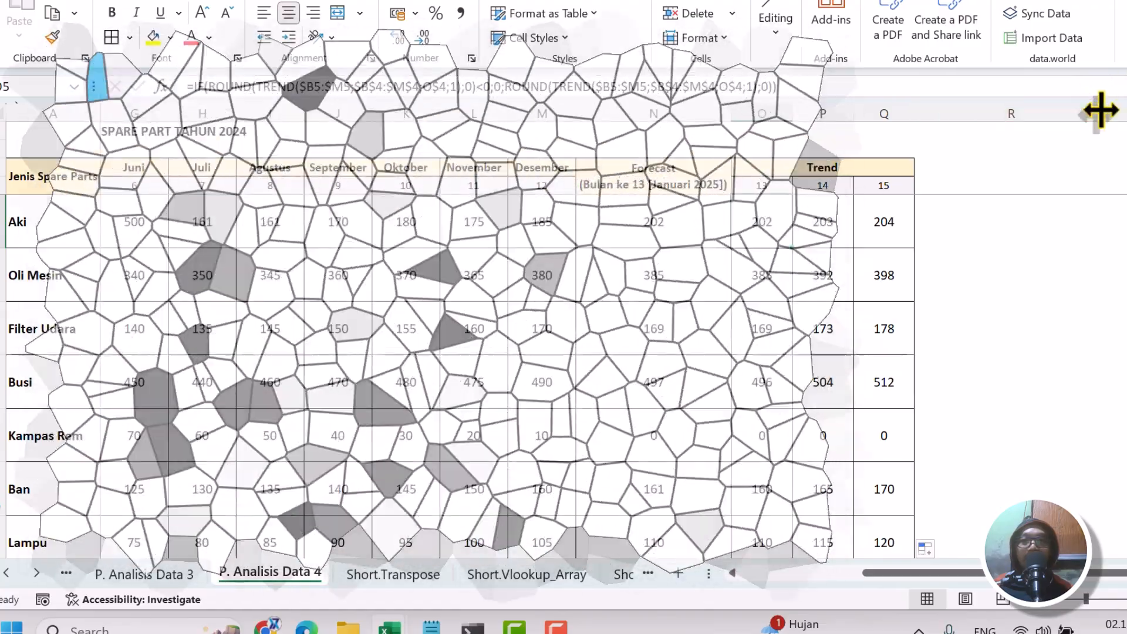
Narrow column R to a width of about 5.09 and narrow columns S to U together to an equal smaller width.
left_click_drag(1100, 110, 952, 154)
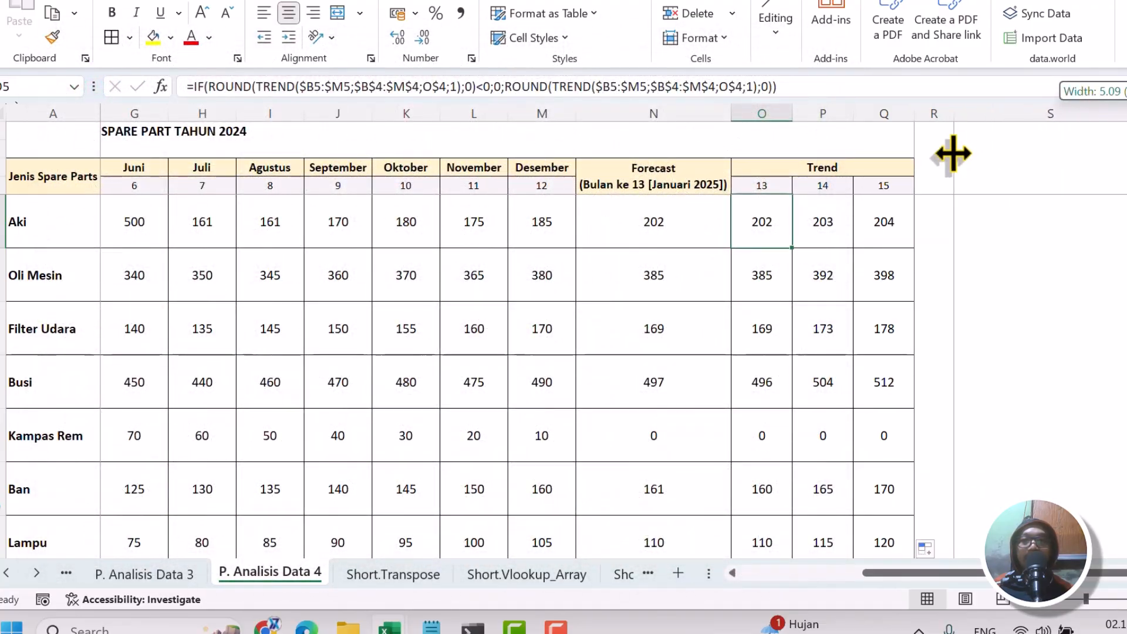
left_click(992, 235)
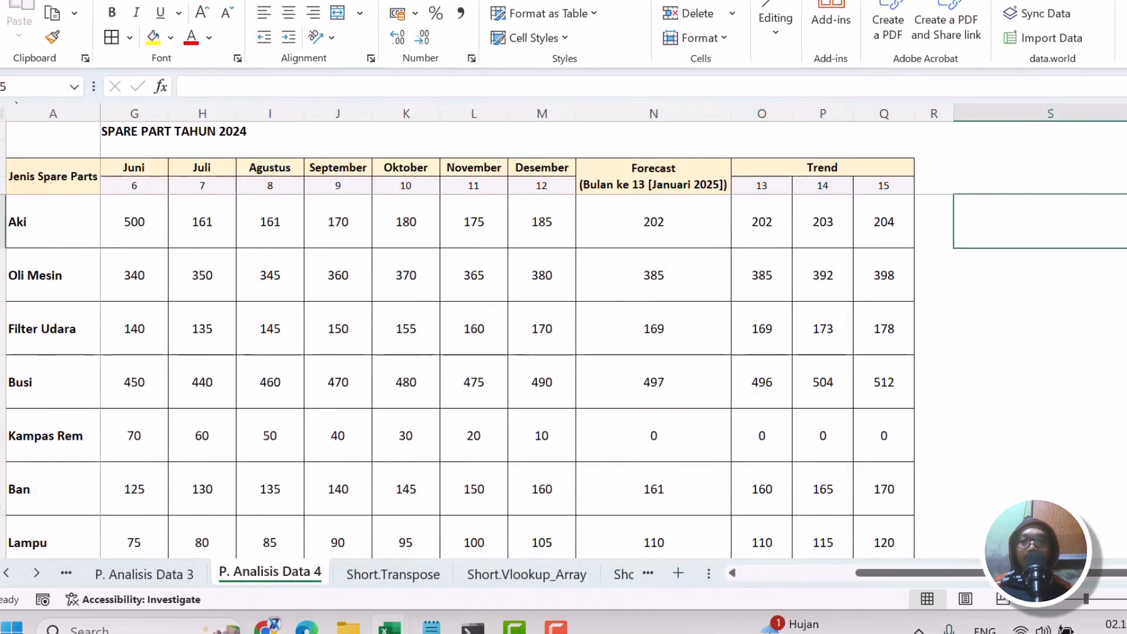
scroll(564, 341, "right", 1)
scroll(965, 287, "right", 4)
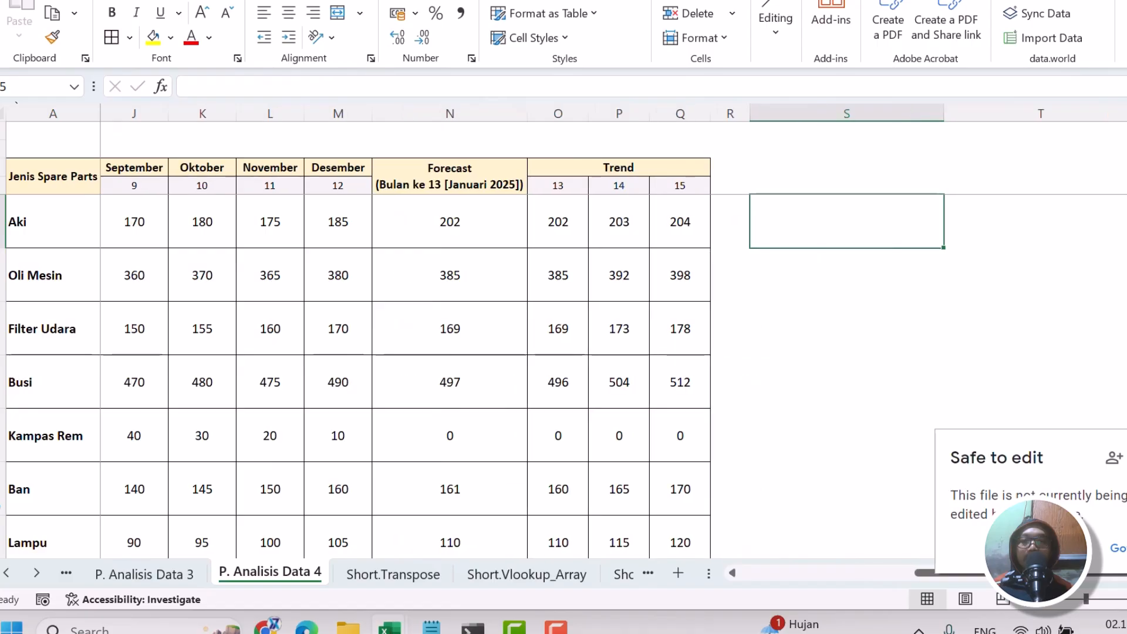
left_click_drag(754, 105, 1075, 113)
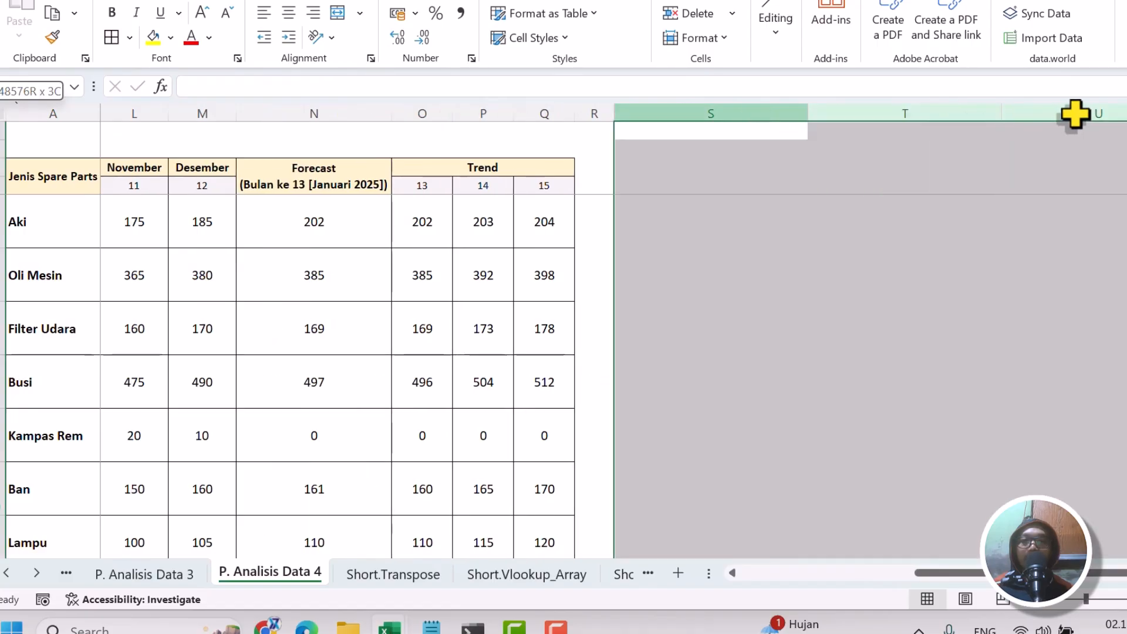
left_click_drag(1001, 114, 868, 120)
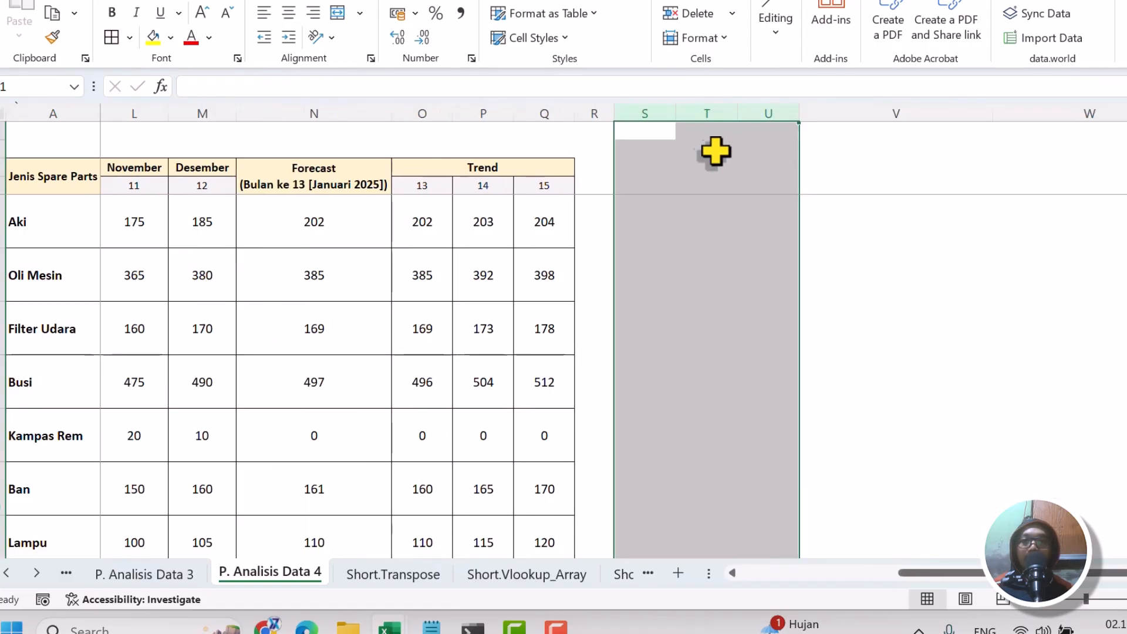
Apply borders to every cell in the range S3:U8, from the header row down to the Busi row.
left_click(705, 166)
left_click_drag(637, 171, 756, 415)
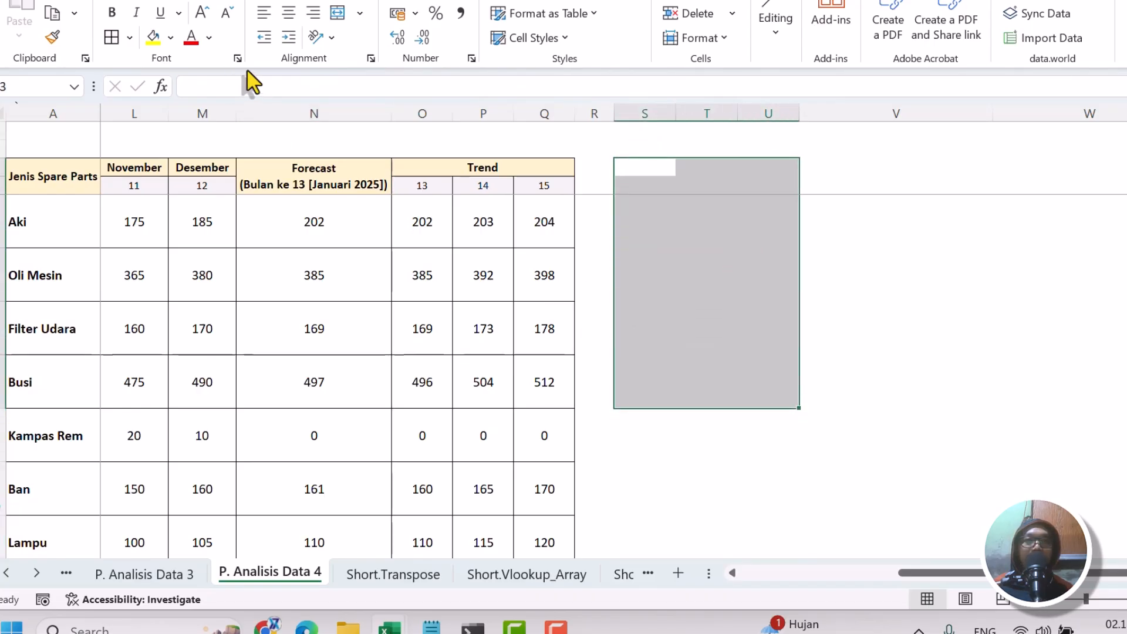
left_click(111, 37)
Enter the headings Slope in S3 and Intersep in T3, and centre both horizontally.
mouse_move(646, 169)
left_mouse_down()
mouse_move(677, 171)
mouse_move(656, 171)
left_mouse_up()
type("Slope")
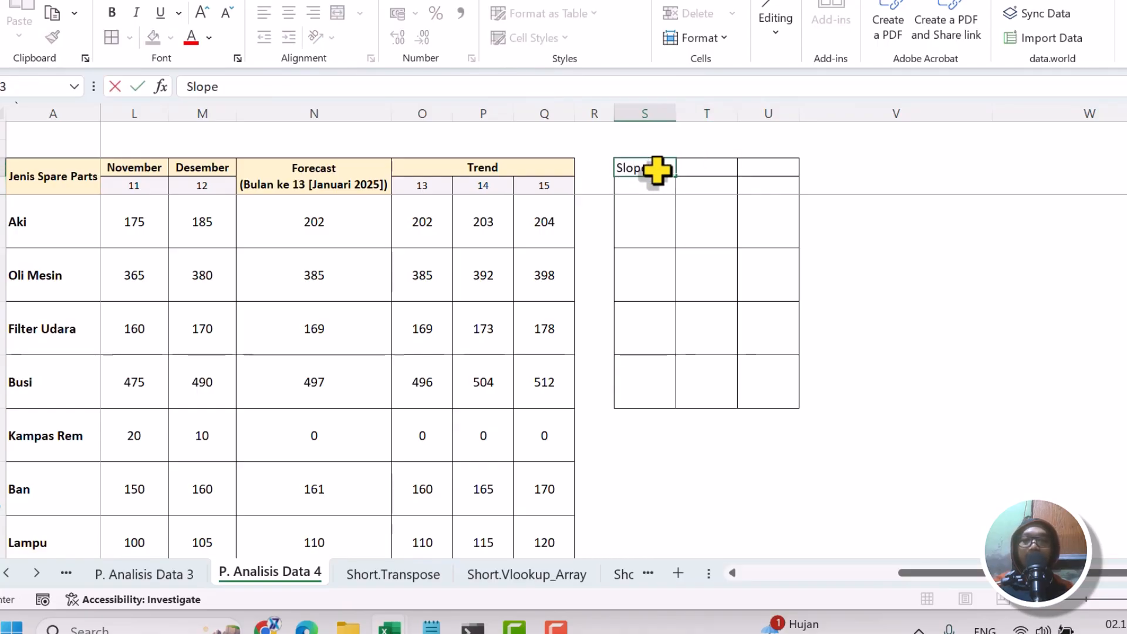
key("Tab")
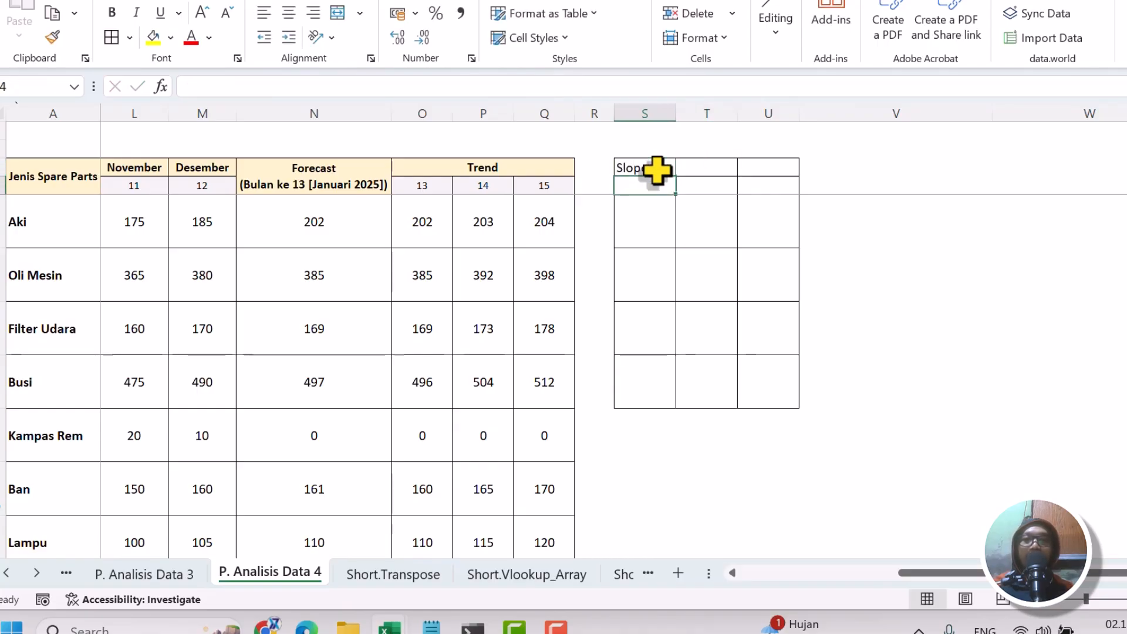
type("Interseo")
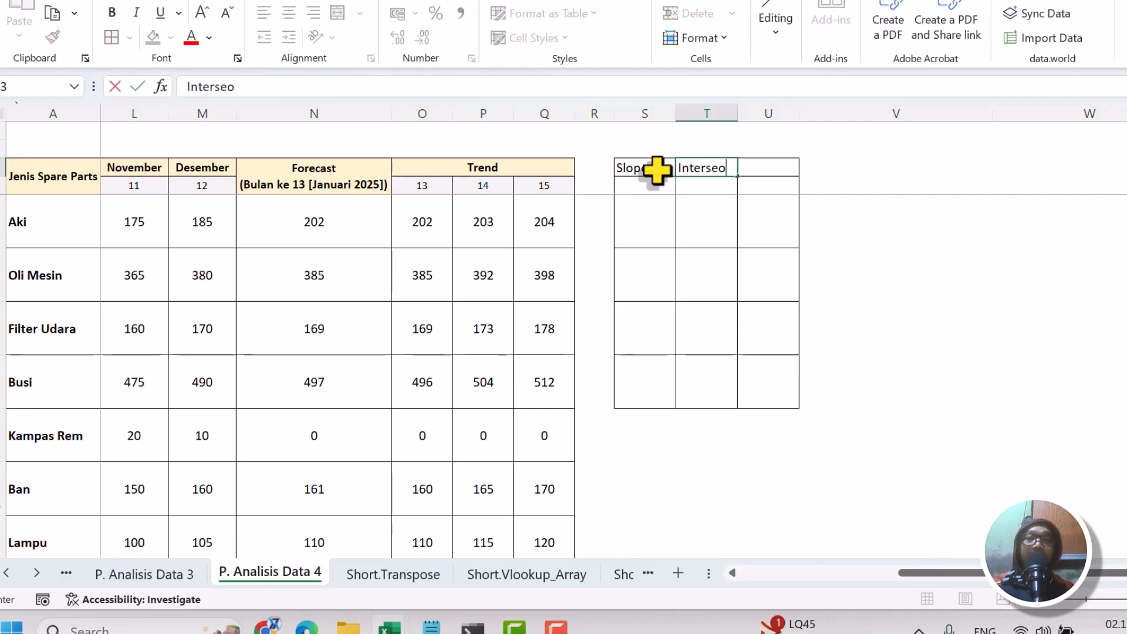
key("BackSpace")
type("p")
key("Return")
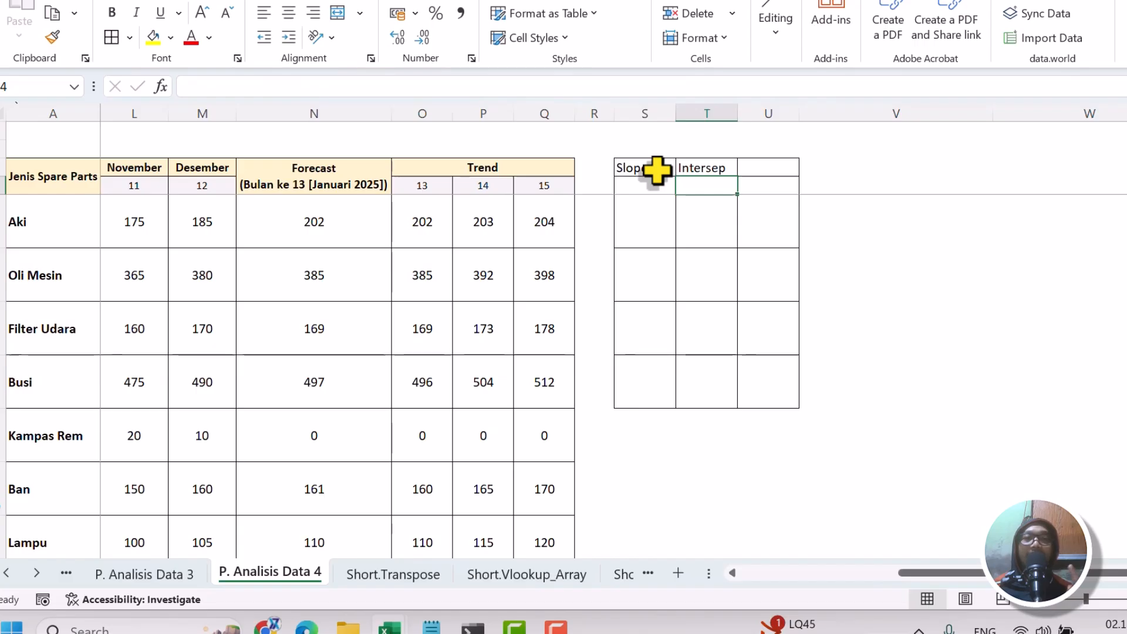
left_click_drag(669, 171, 684, 168)
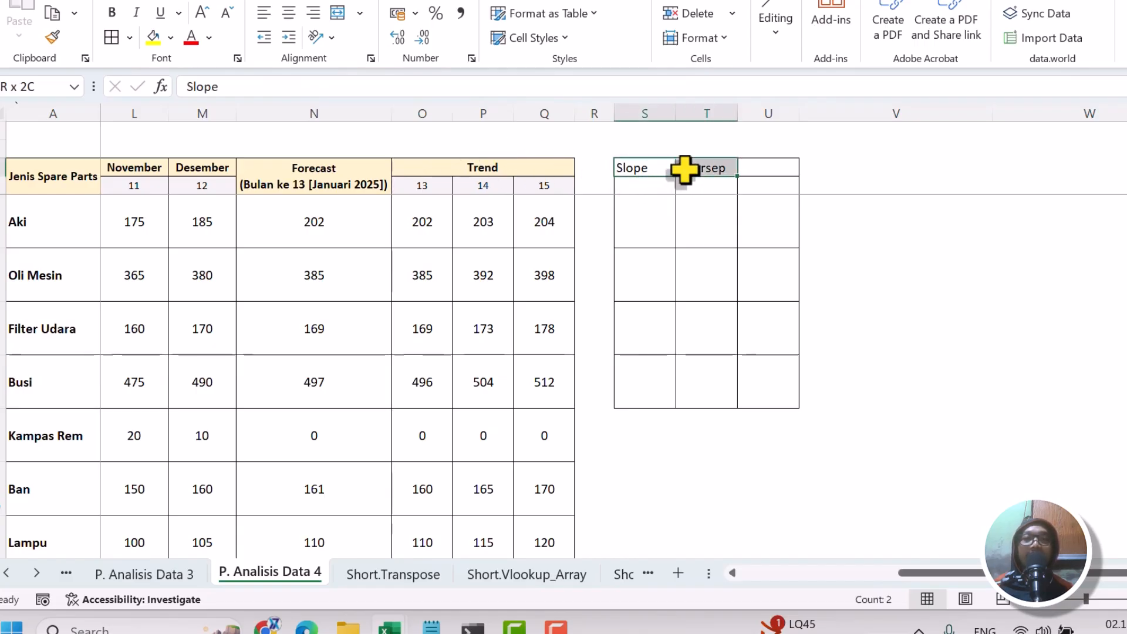
left_click(292, 24)
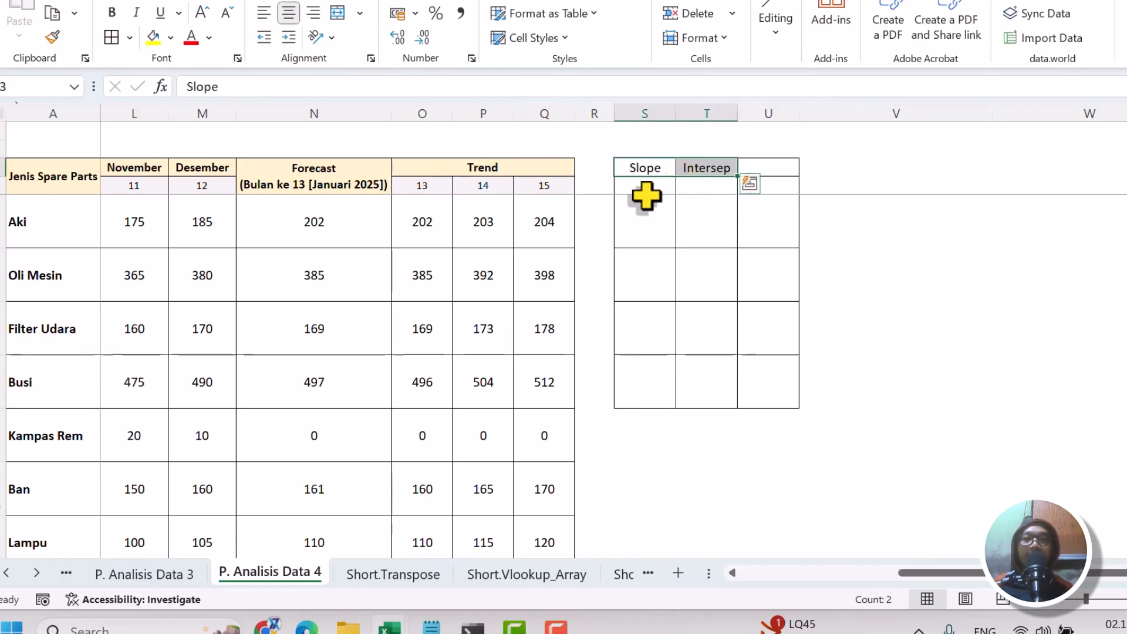
Start a LINEST formula in S5 with the Aki sales $B$5:$M$5 as absolute known_ys.
left_click(648, 203)
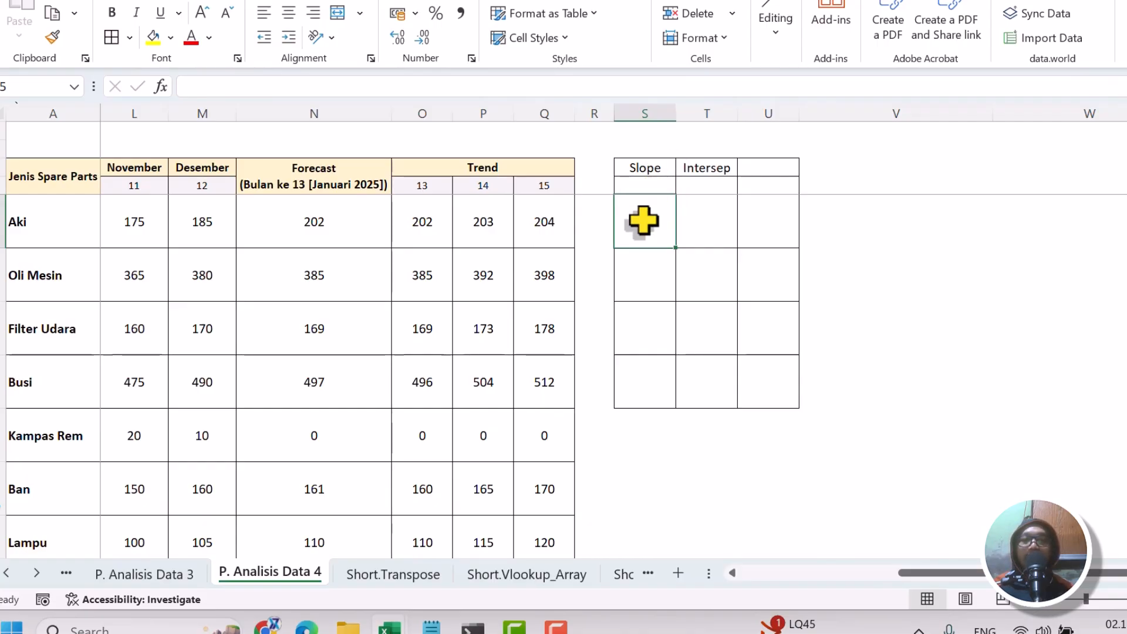
type("=lin")
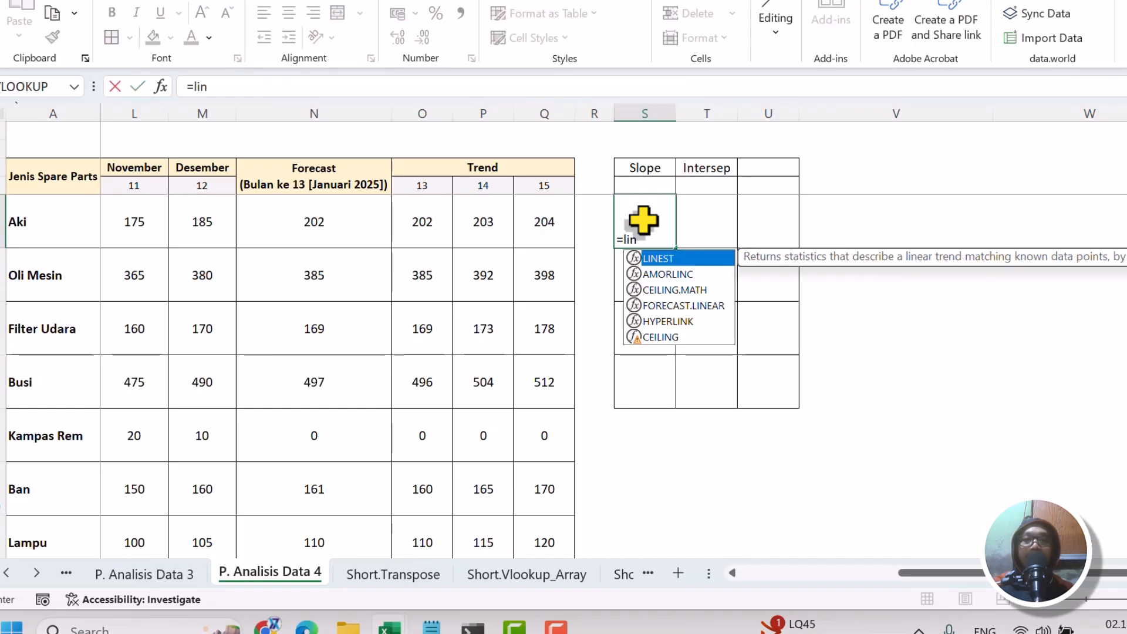
key("Tab")
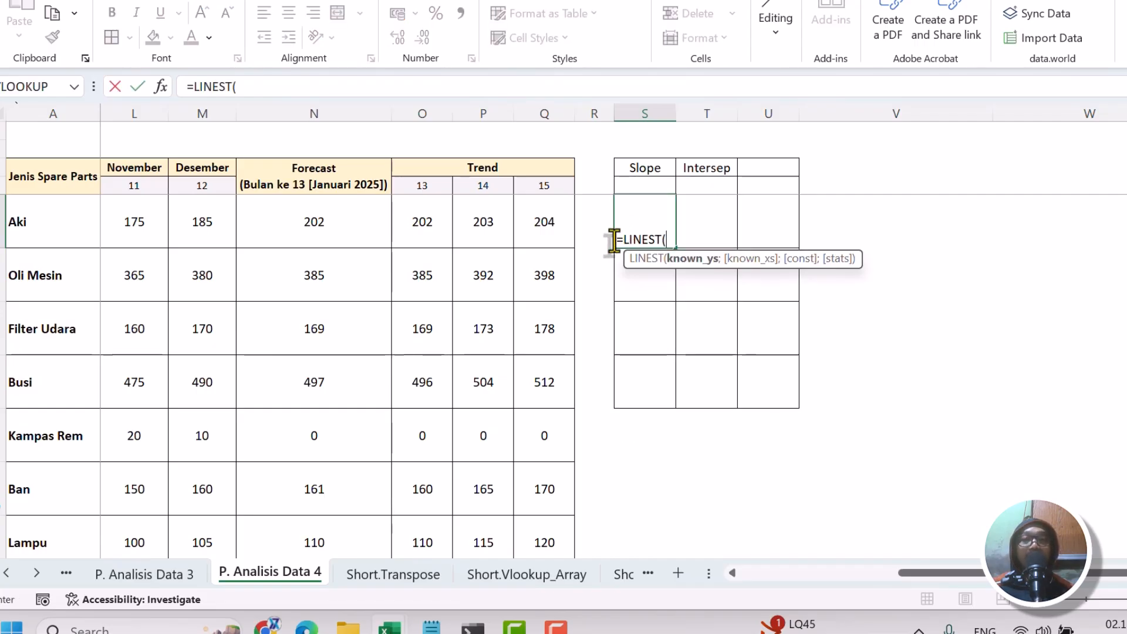
left_click_drag(938, 584, 727, 584)
left_click_drag(145, 220, 870, 219)
key("F4")
left_click_drag(810, 579, 914, 584)
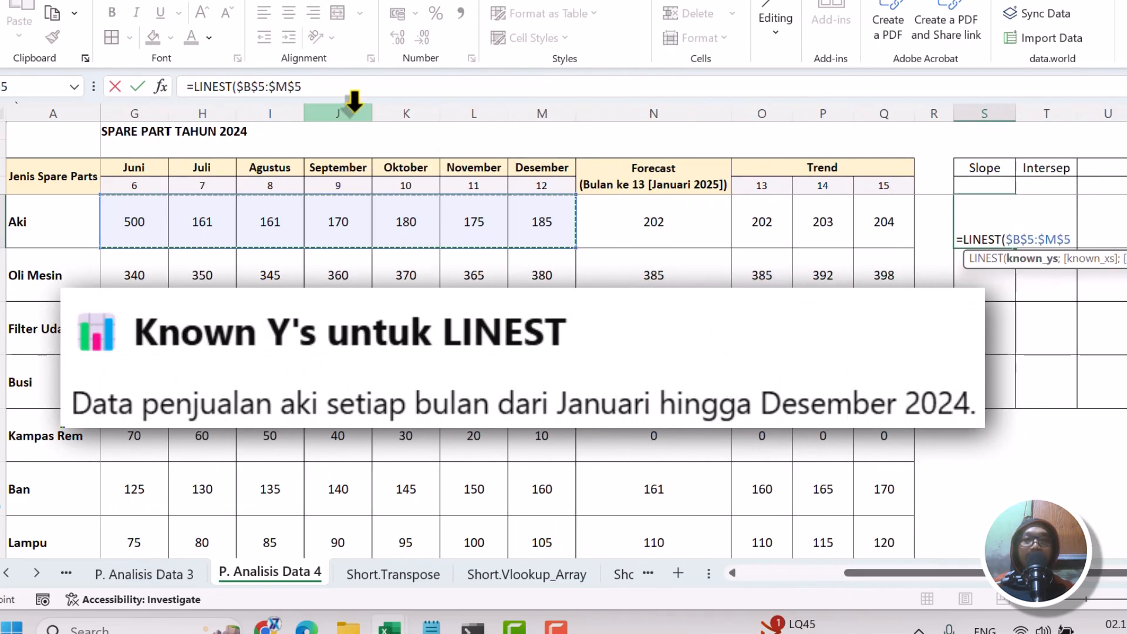
Add the month numbers $B$4:$M$4 as absolute known_xs in the LINEST formula and proceed to its const argument.
left_click(346, 92)
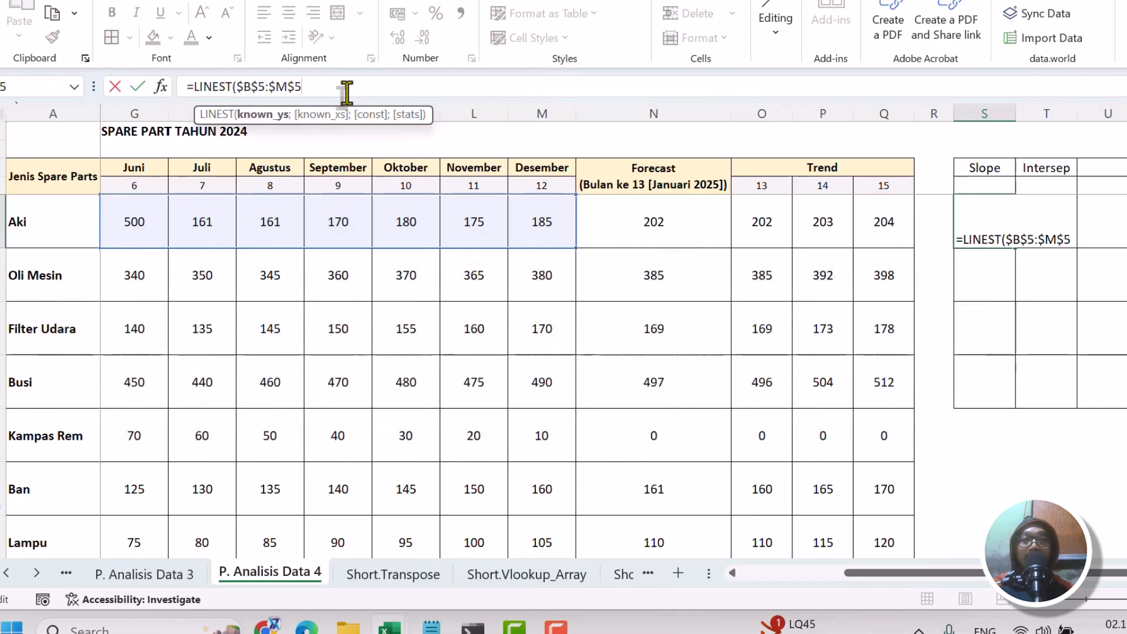
type(";")
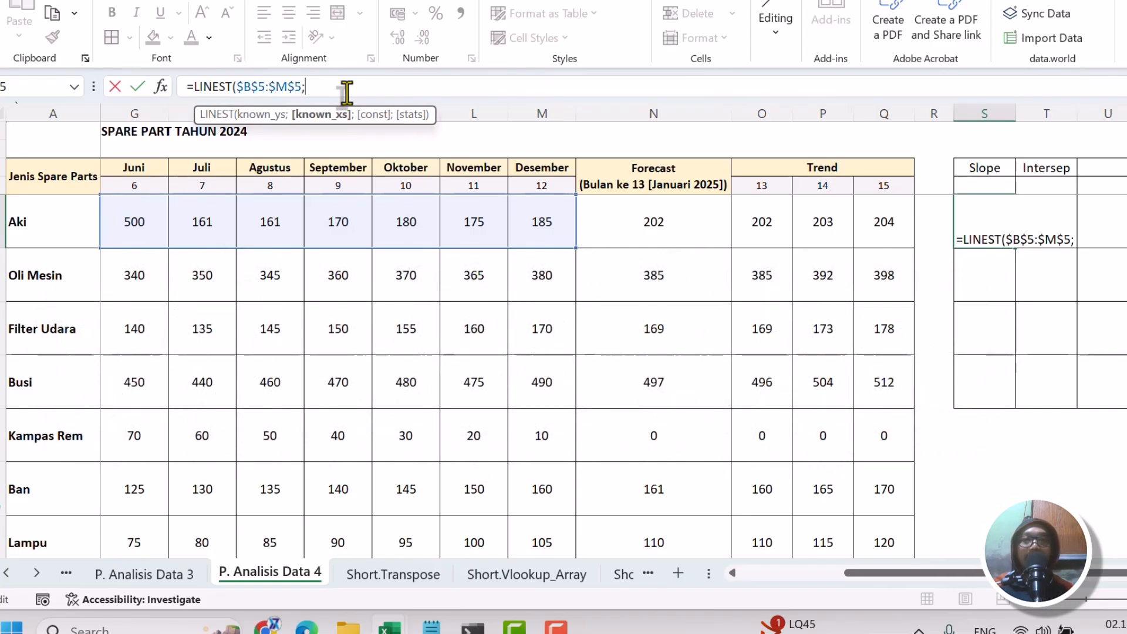
left_click_drag(528, 181, 105, 184)
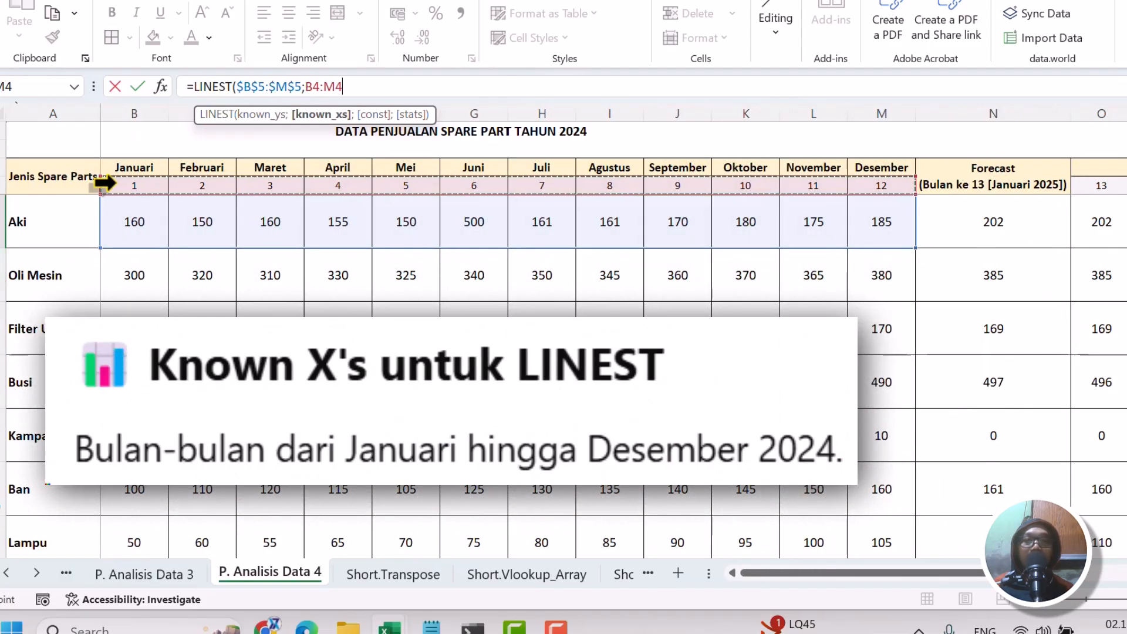
key("F4")
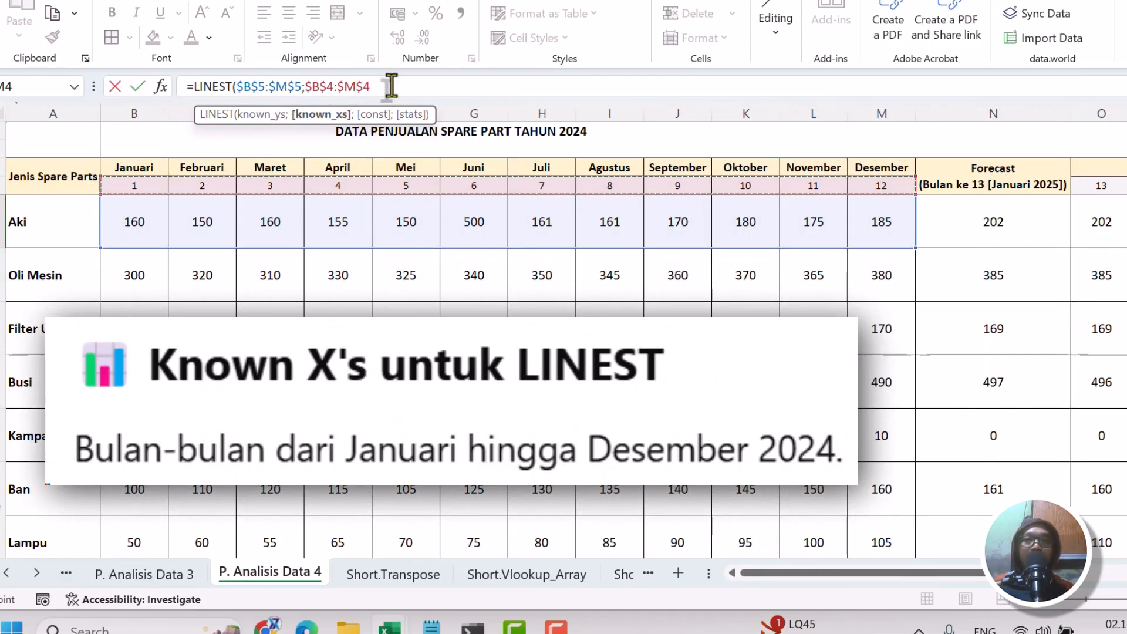
type(";")
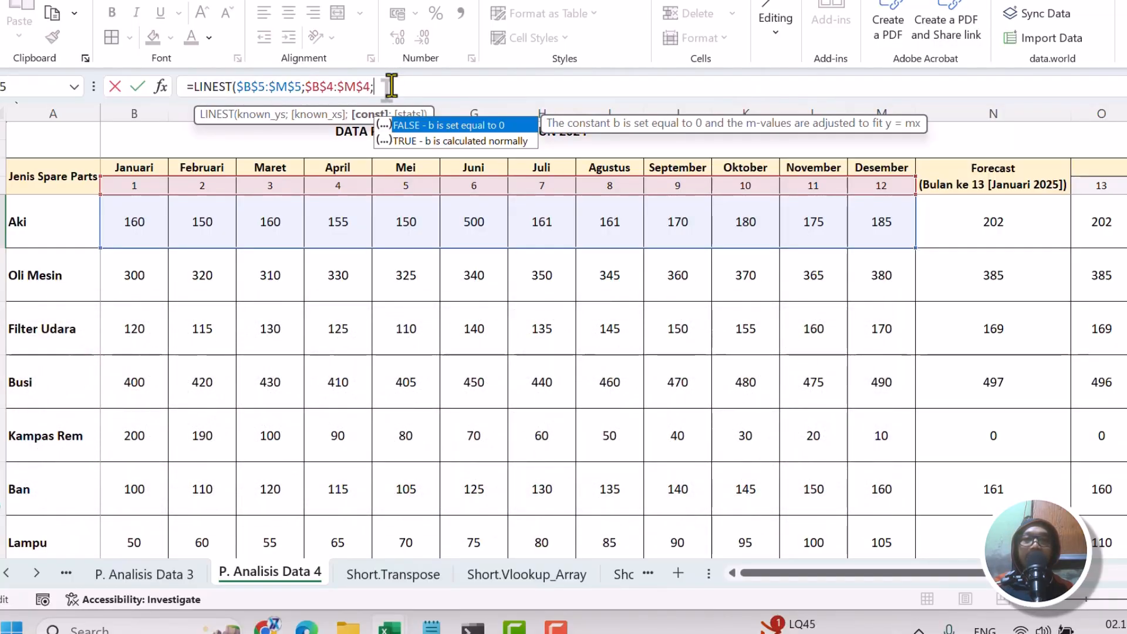
type("1")
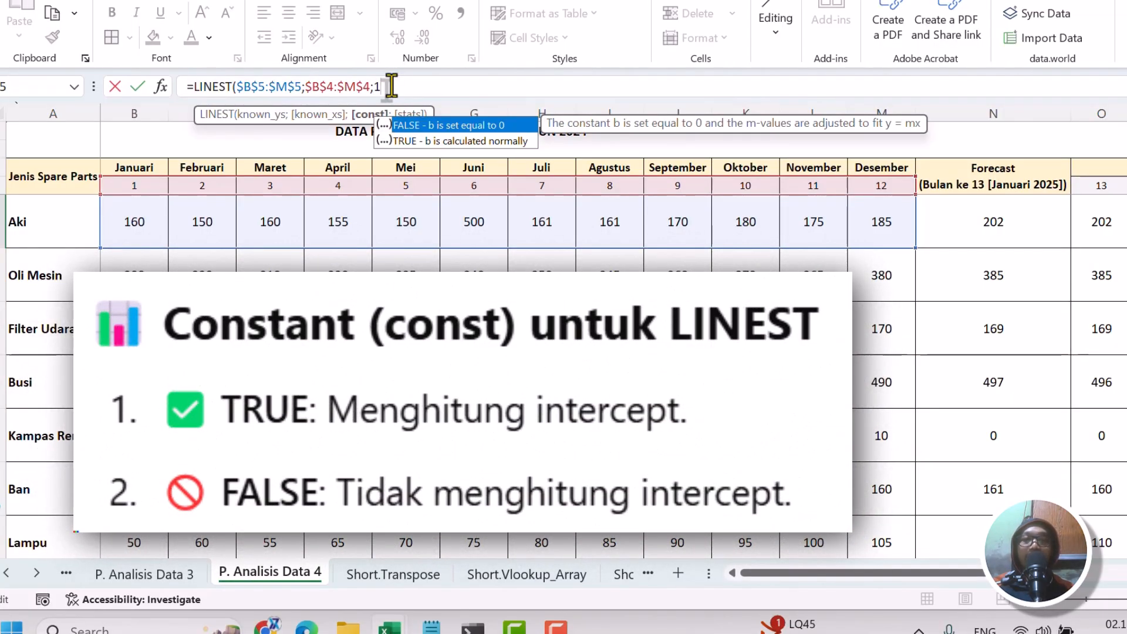
type(";")
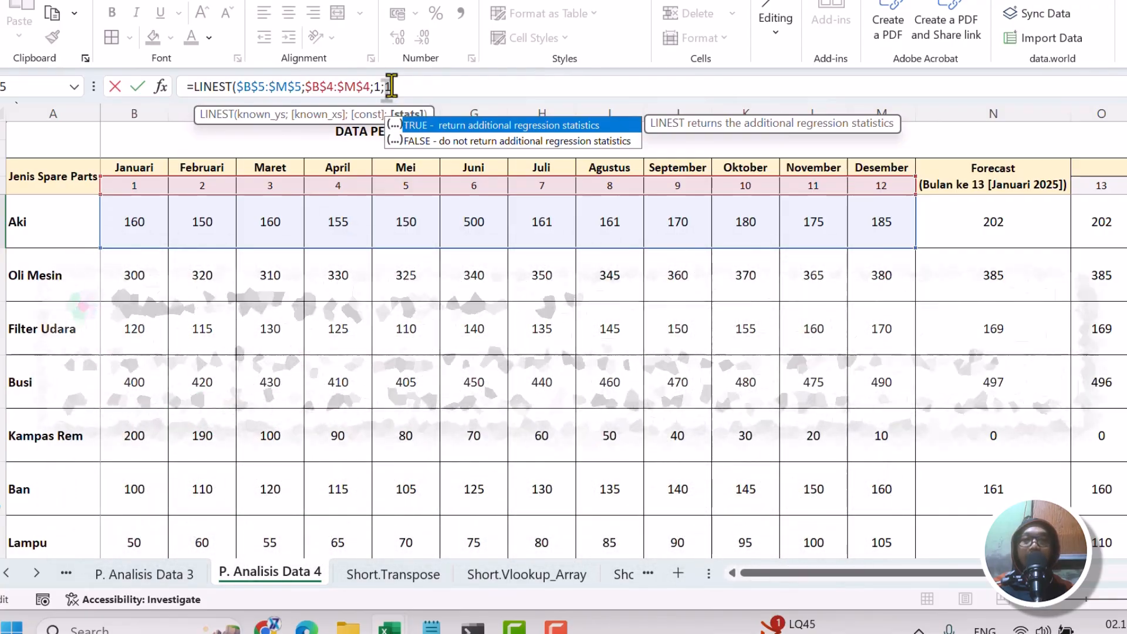
type("1")
Complete the LINEST formula in S5 with const 1 and stats 1 to return the slope, intercept and regression statistics.
key("Return")
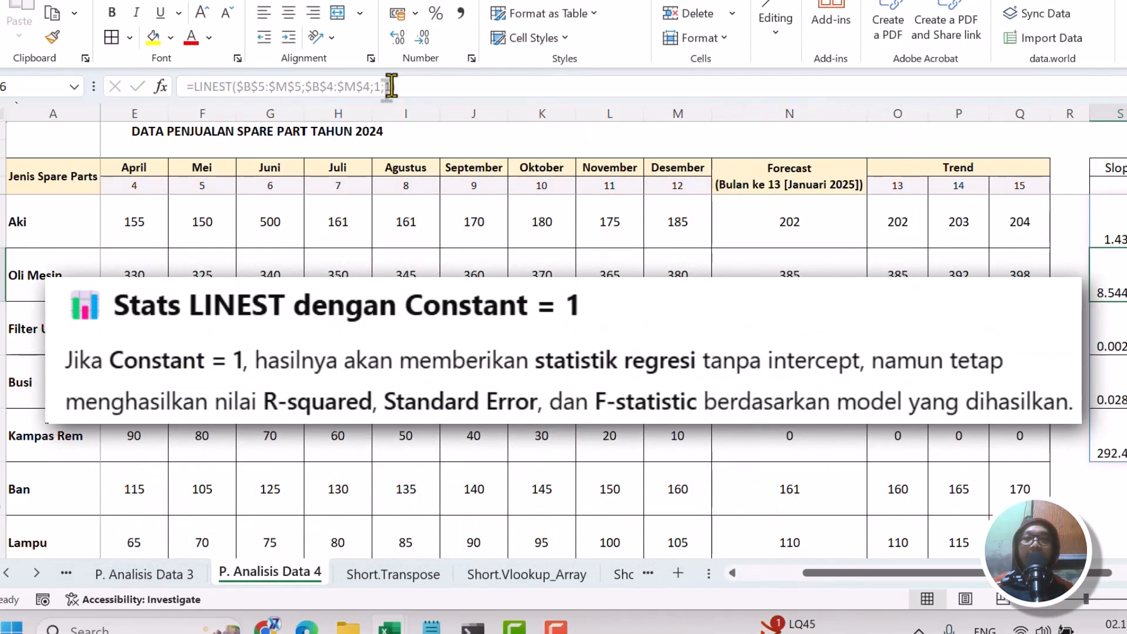
left_click_drag(880, 575, 920, 576)
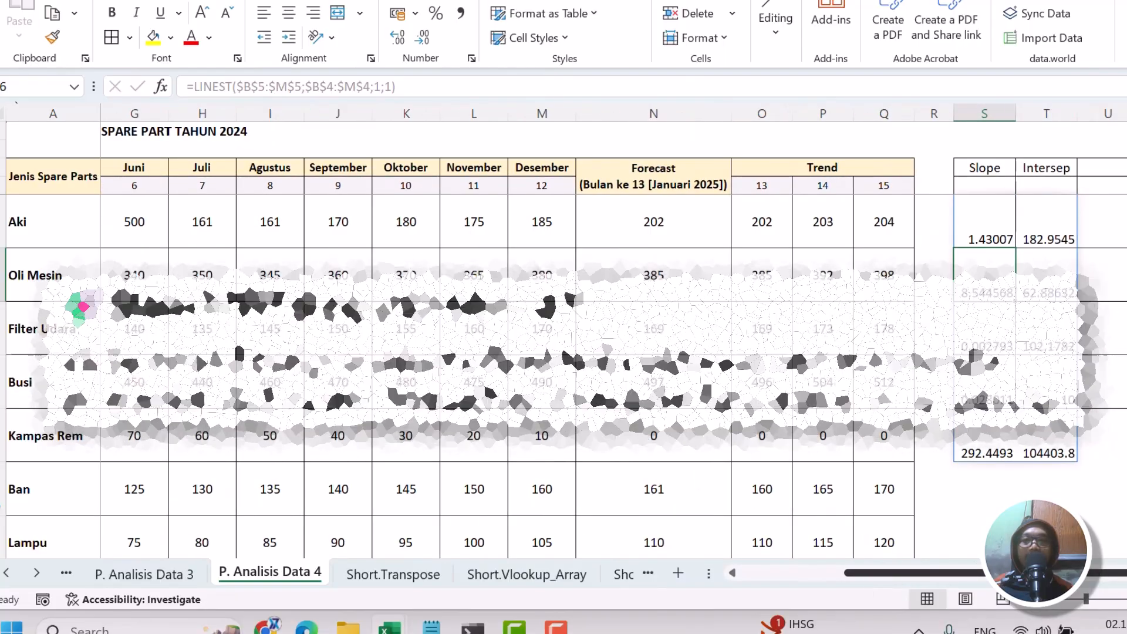
Centre the LINEST results in S5:T9 horizontally and vertically, and format them with two decimal places.
left_click(1038, 334)
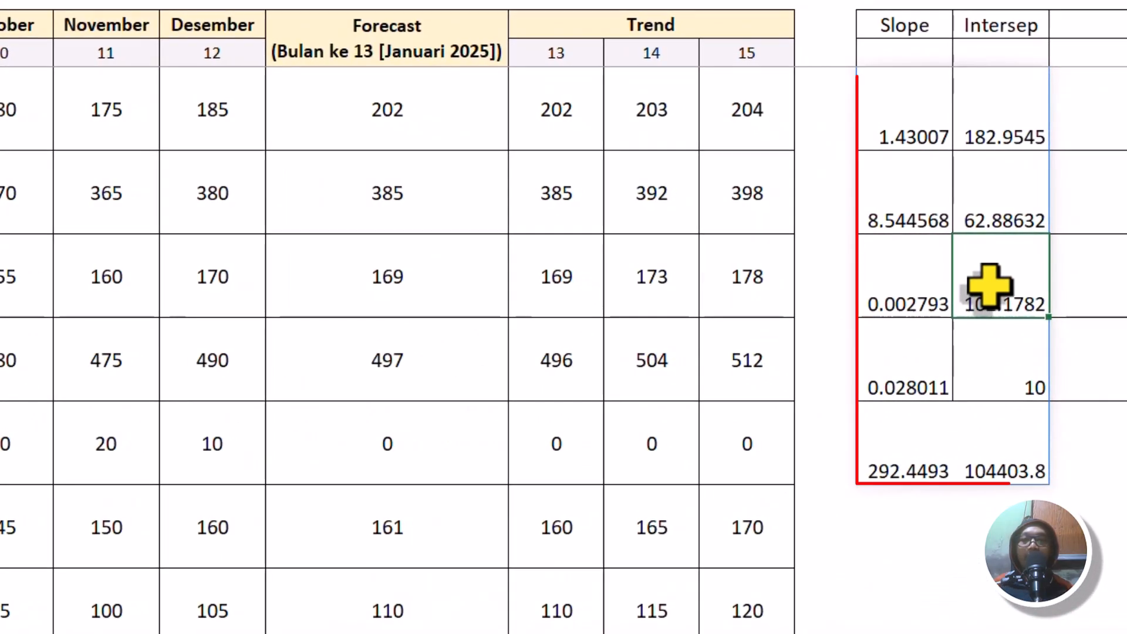
left_click_drag(910, 90, 1016, 470)
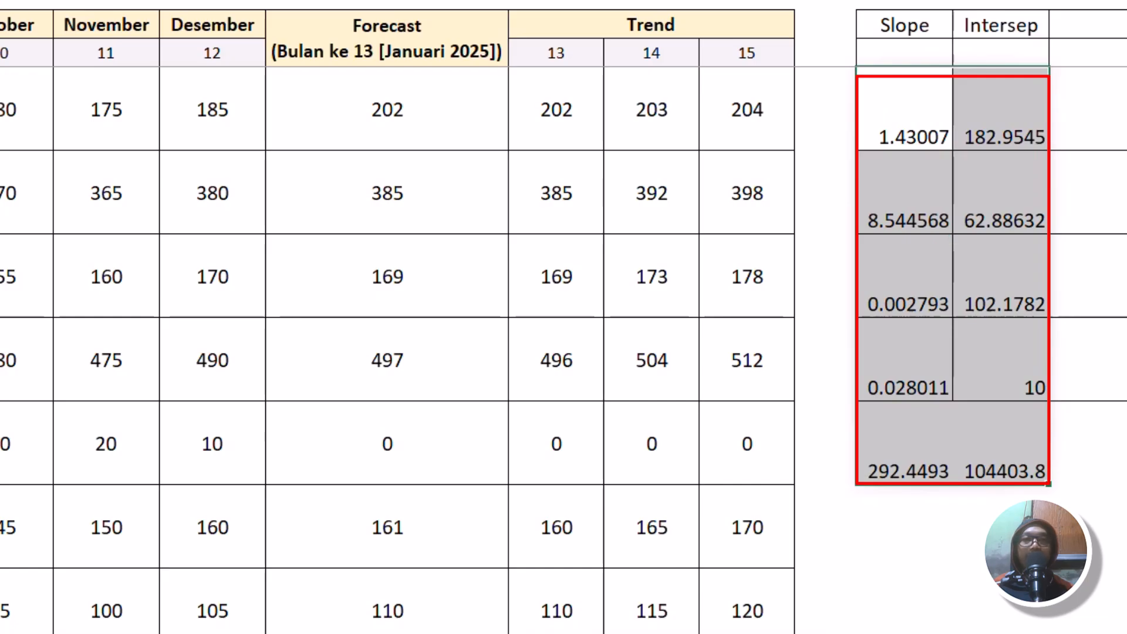
left_click(885, 0)
left_click(885, 0)
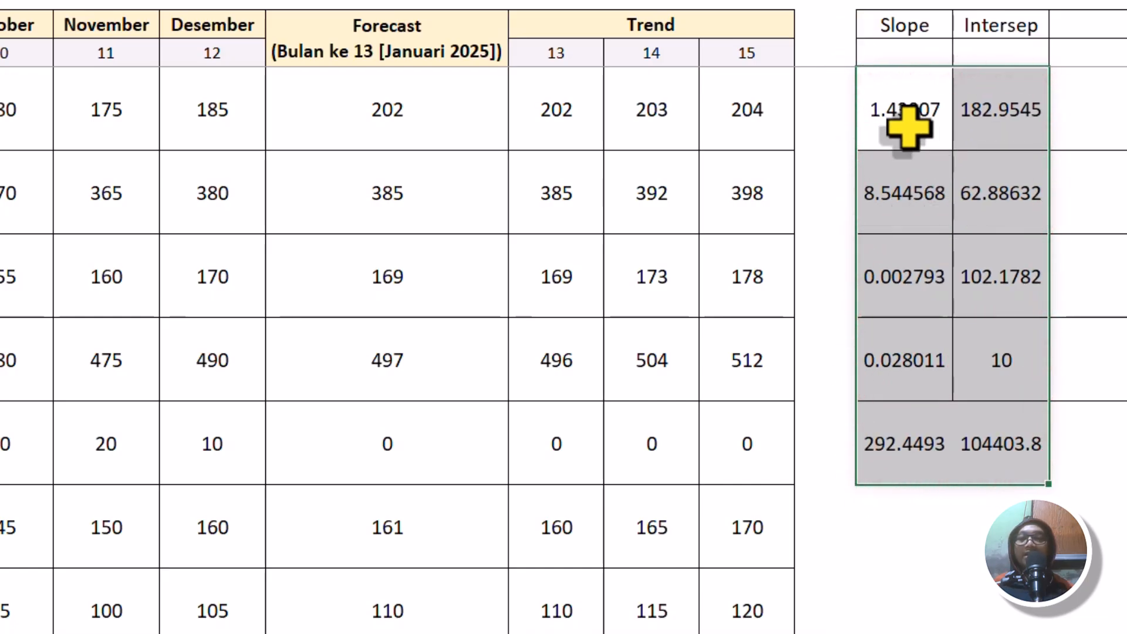
left_click(898, 0)
left_click(916, 0)
left_click(916, 0)
left_click(916, 0)
left_click(916, 0)
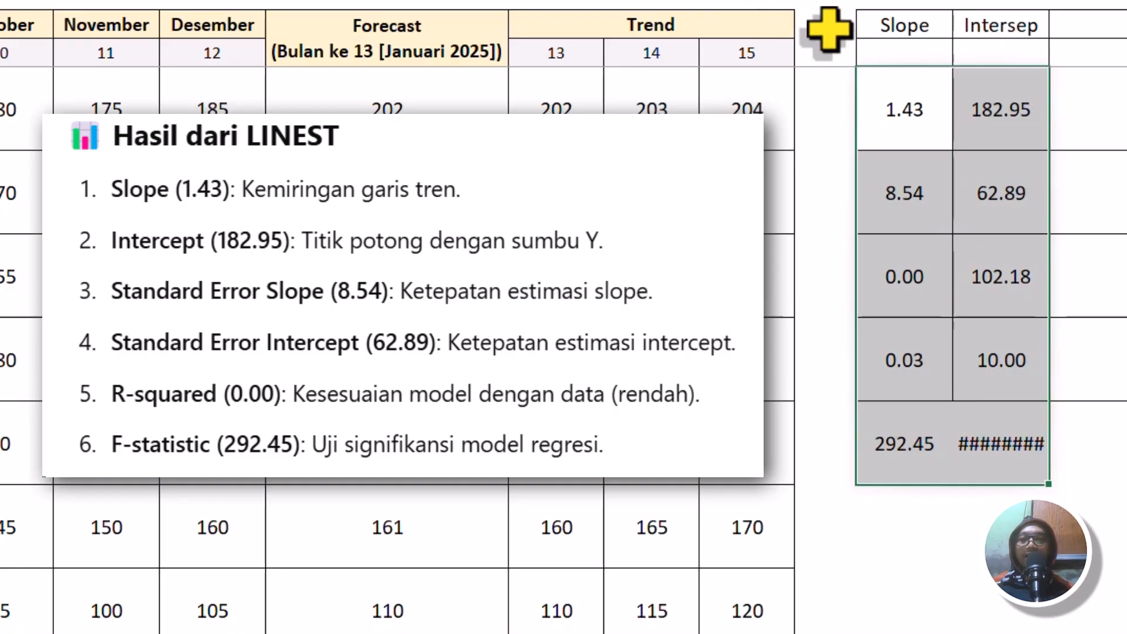
Auto-fit the width of column T to its values and select the Aki slope cell S5.
double_click(1049, 0)
left_click(1023, 124)
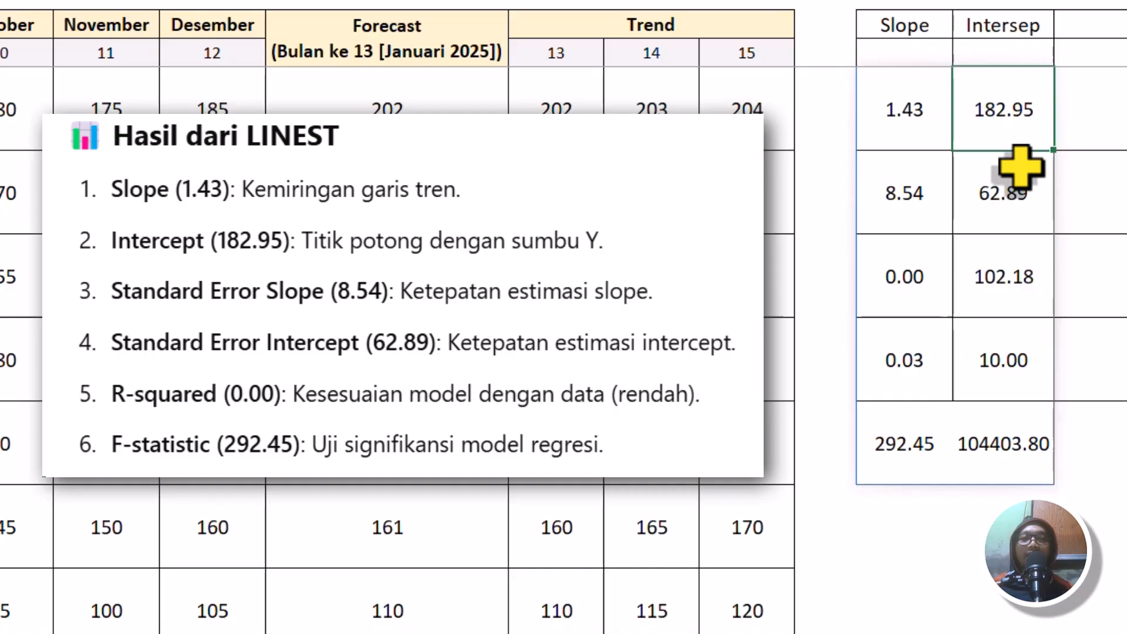
left_click(894, 131)
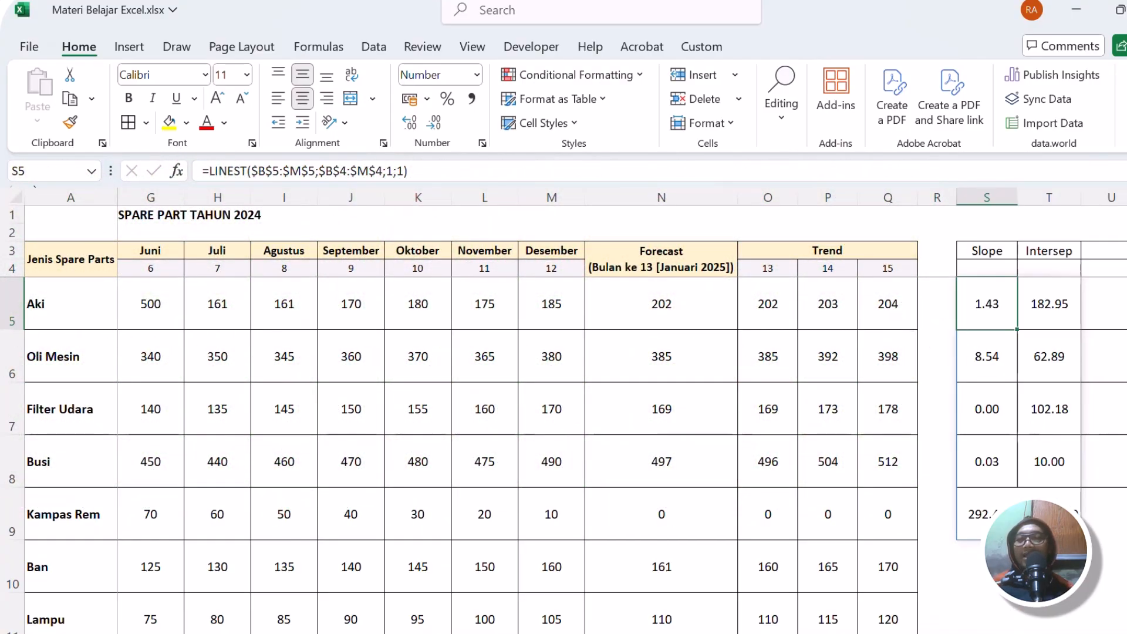
scroll(623, 455, "left", 3)
scroll(622, 413, "left", 1)
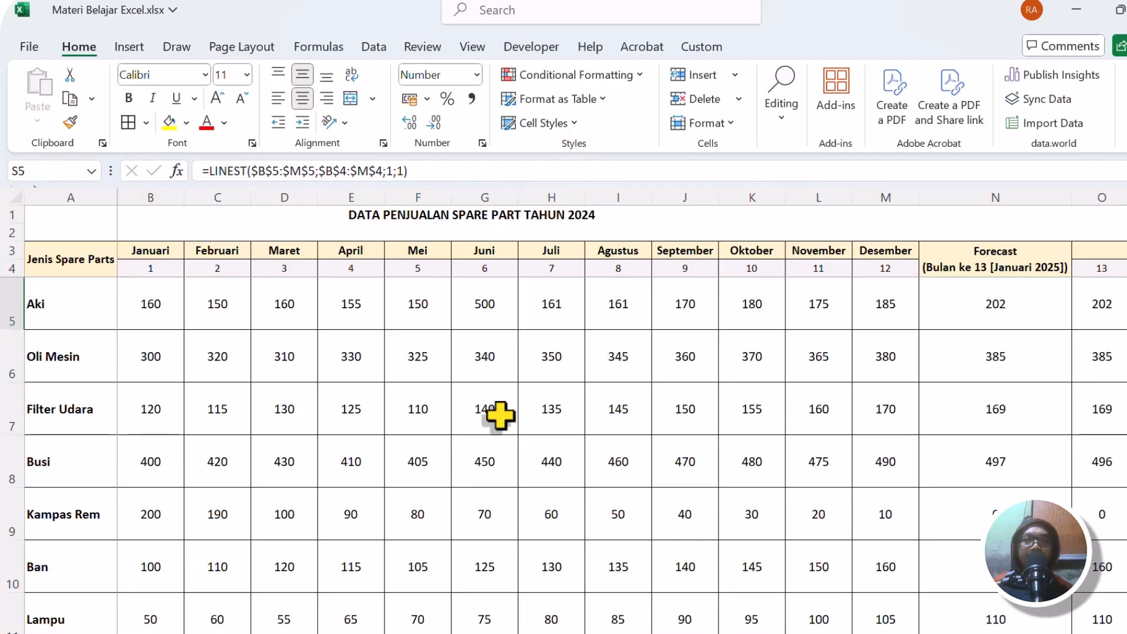